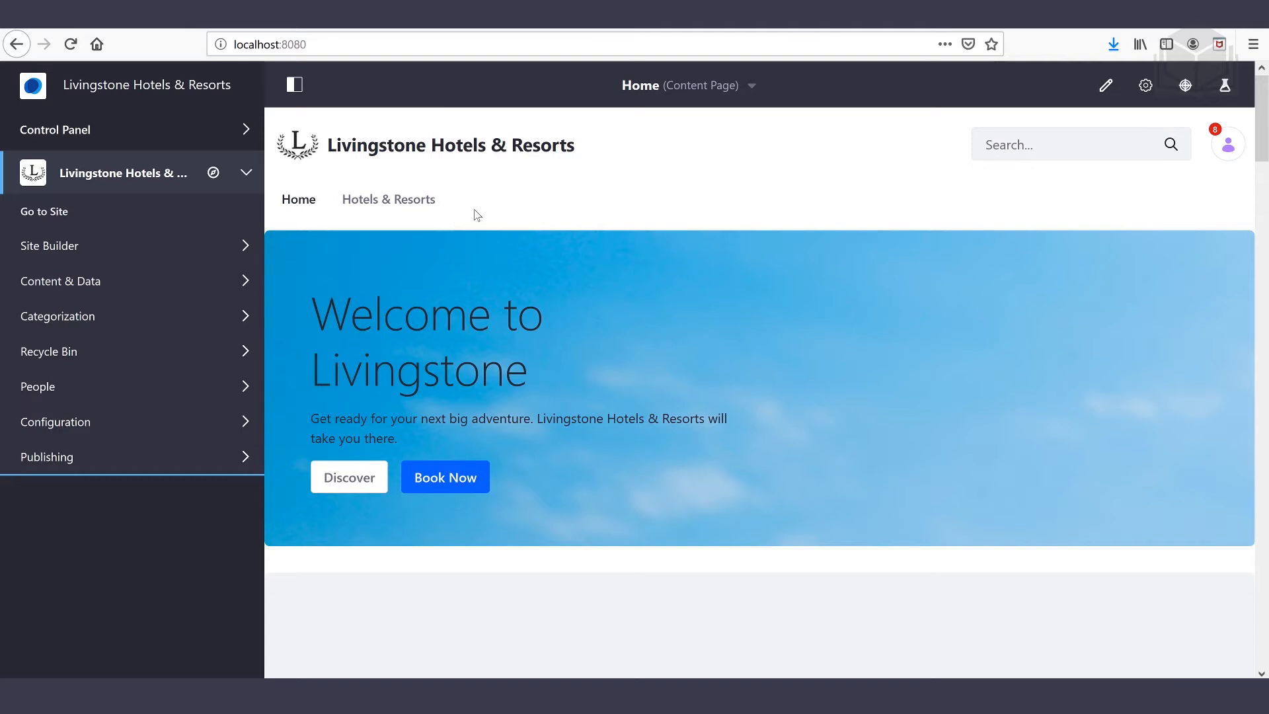
# - Switch to the Livingstone Life site and open its Pages administration
pyautogui.click(213, 174)
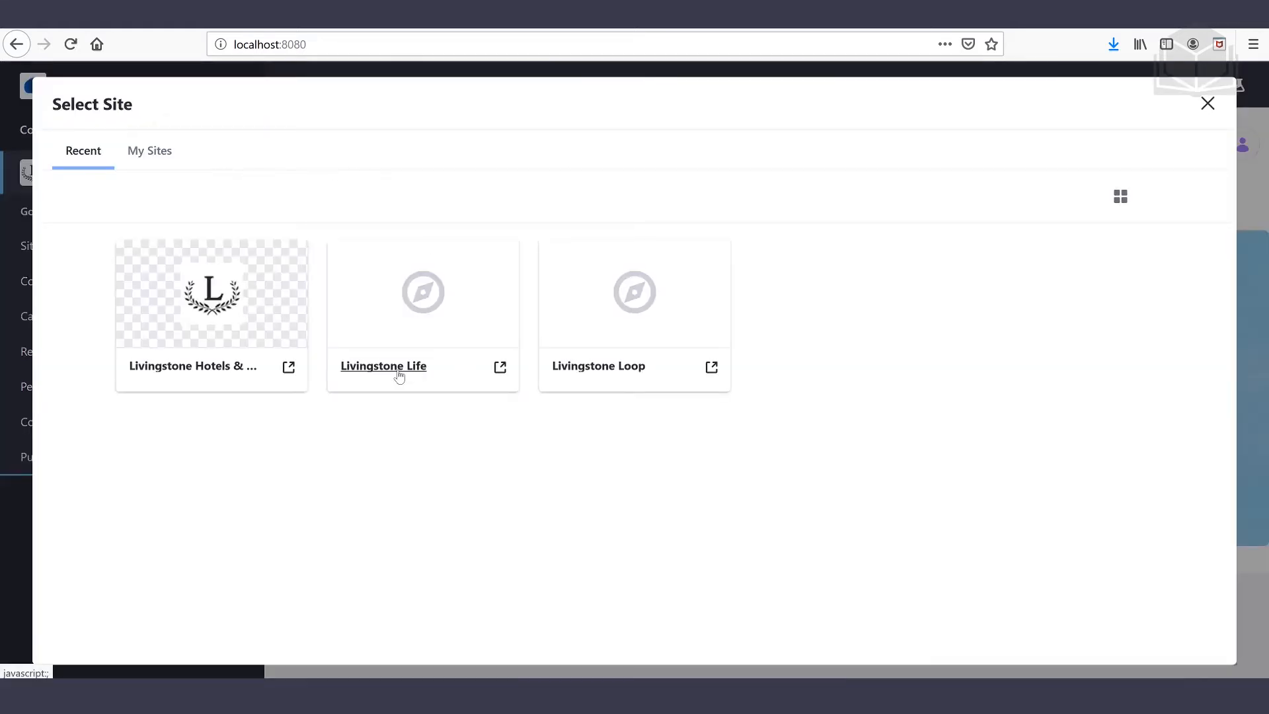
pyautogui.click(399, 376)
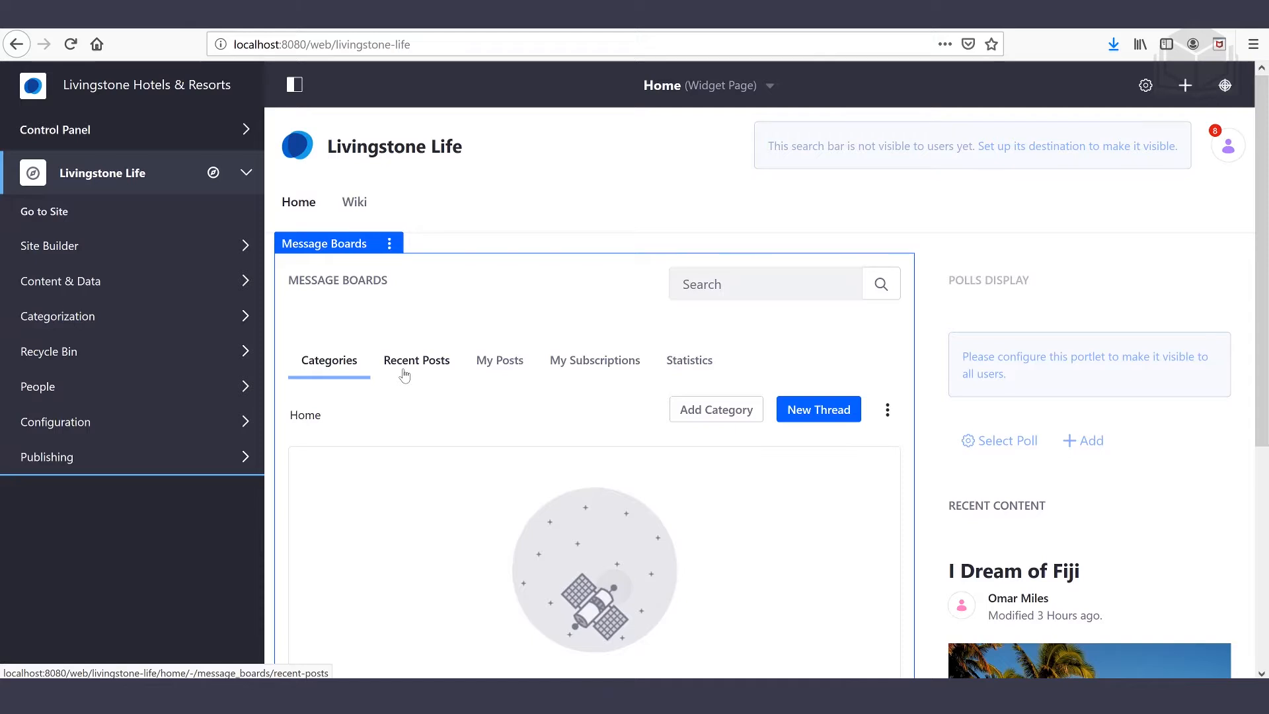
pyautogui.click(182, 249)
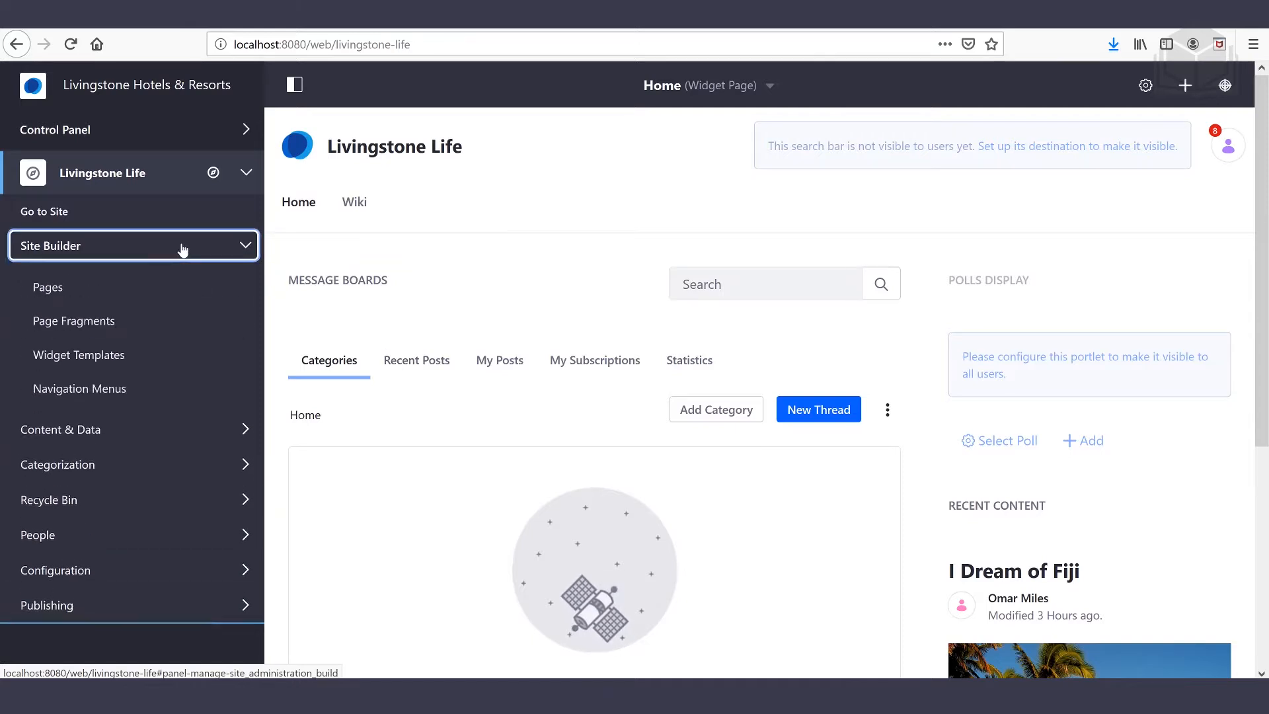
pyautogui.click(97, 289)
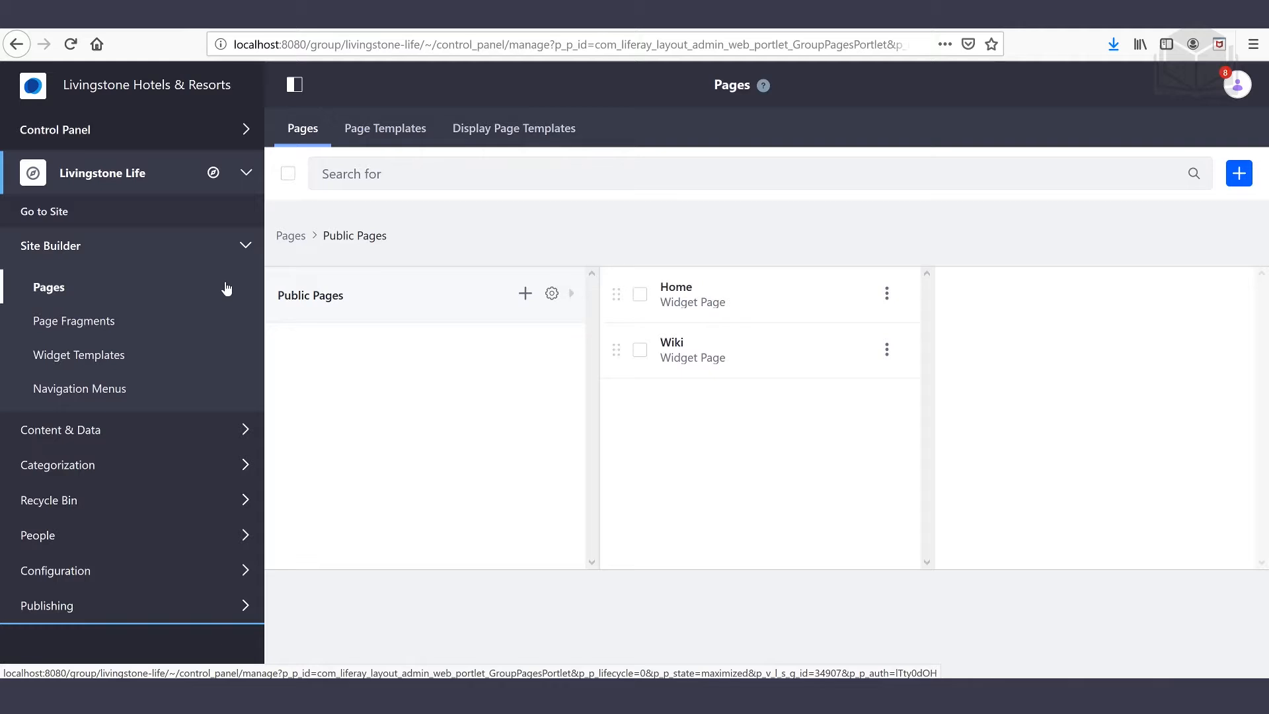
# - Add a public page named "What's New" based on the Asset Publisher Page global template
pyautogui.click(1247, 183)
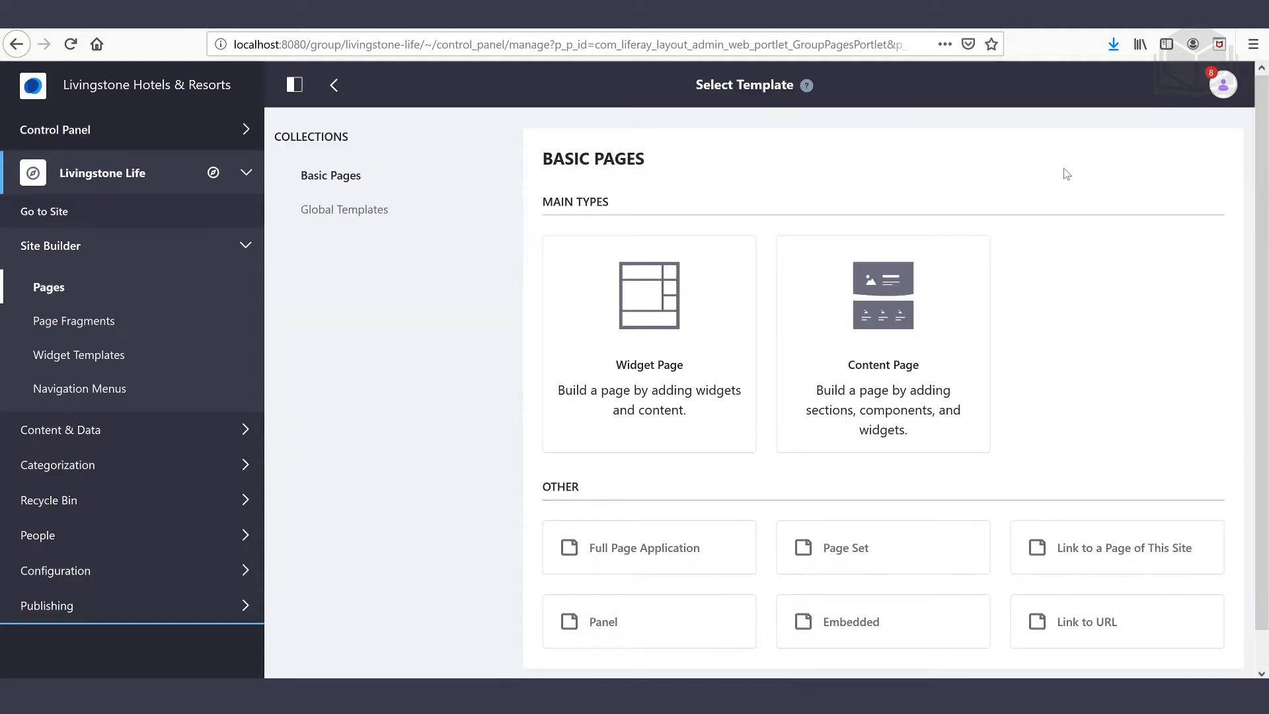
pyautogui.click(354, 220)
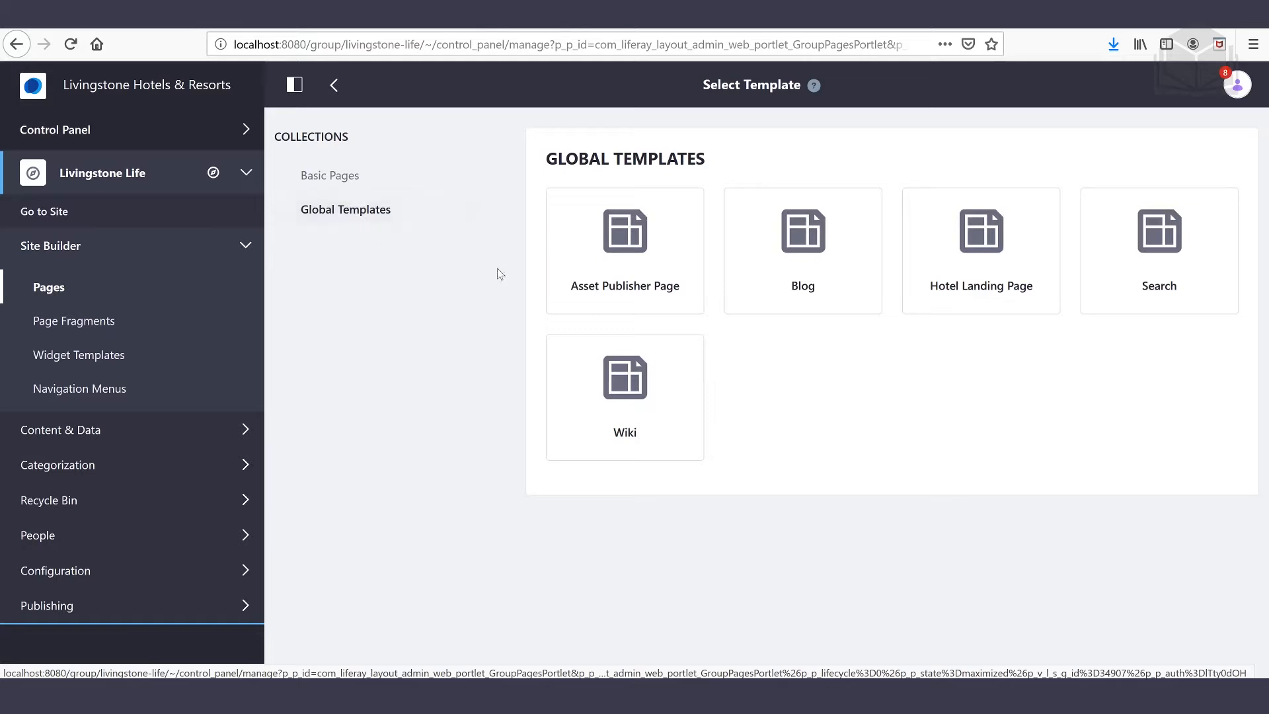
pyautogui.click(609, 287)
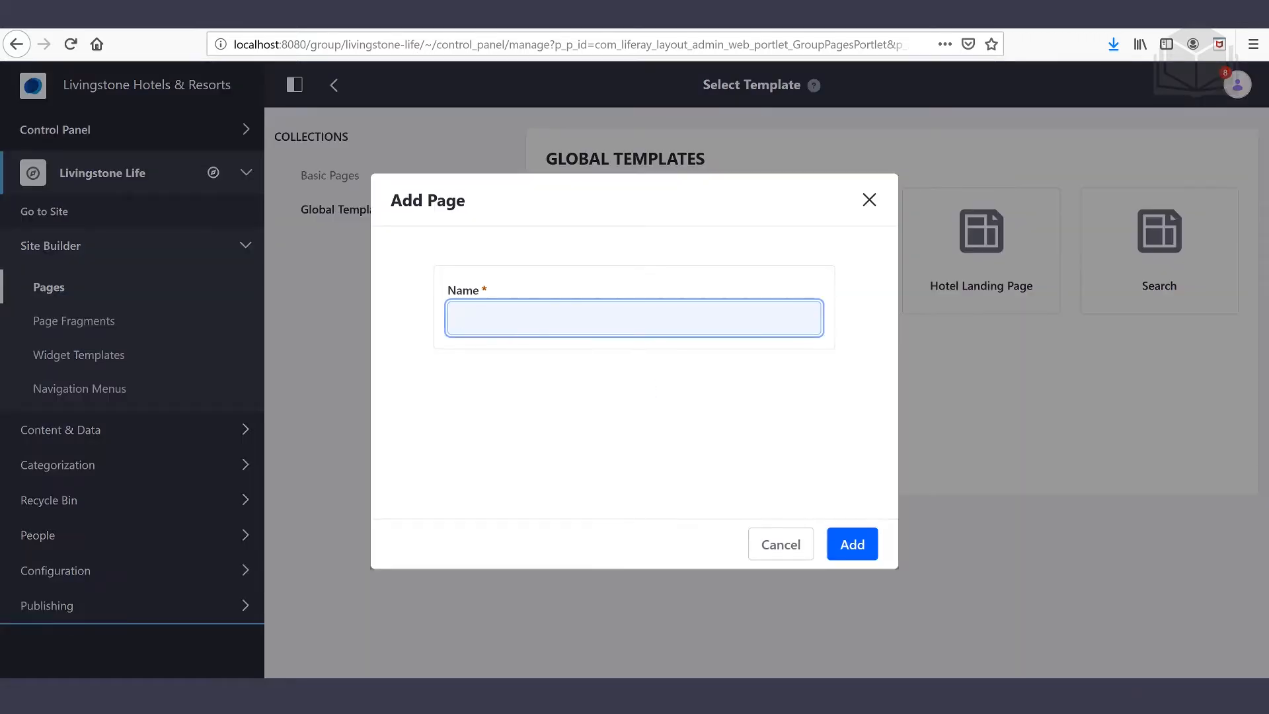
pyautogui.write('Q')
pyautogui.press('BackSpace')
pyautogui.write("What's New")
pyautogui.click(851, 544)
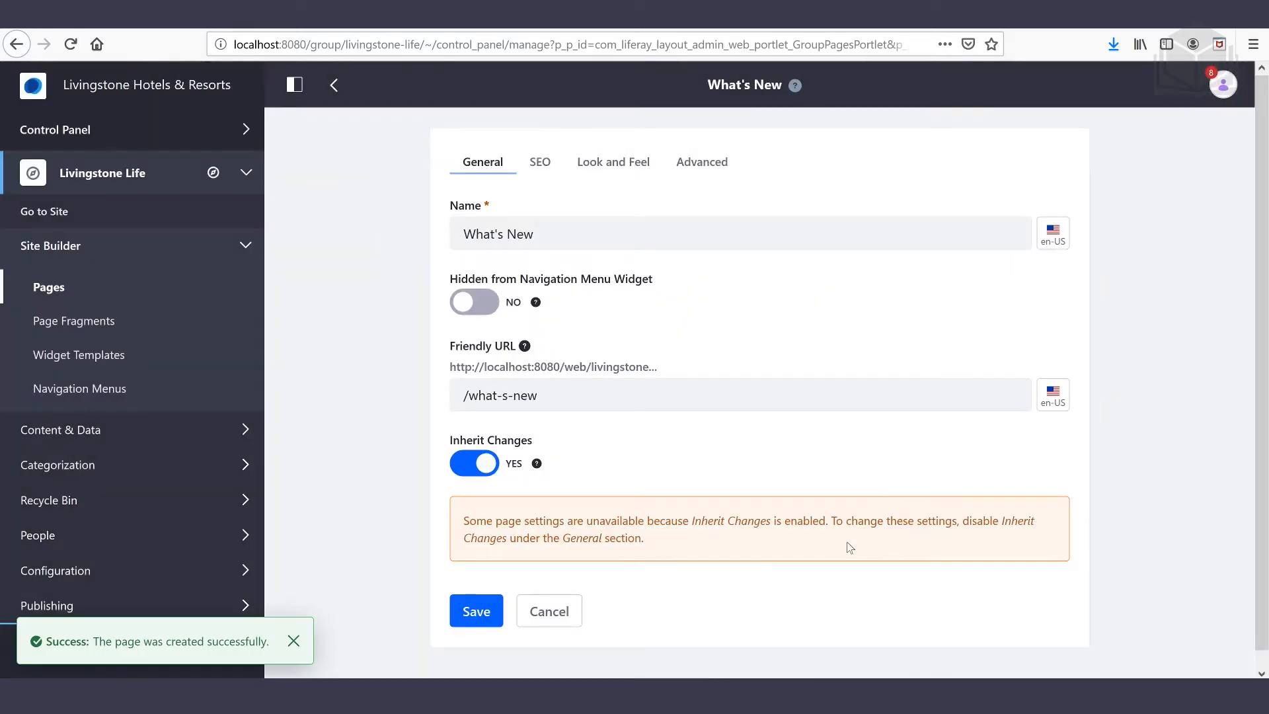
# - Go to the site's What's New page, disable Inherit Changes in its page settings and save them
pyautogui.click(81, 219)
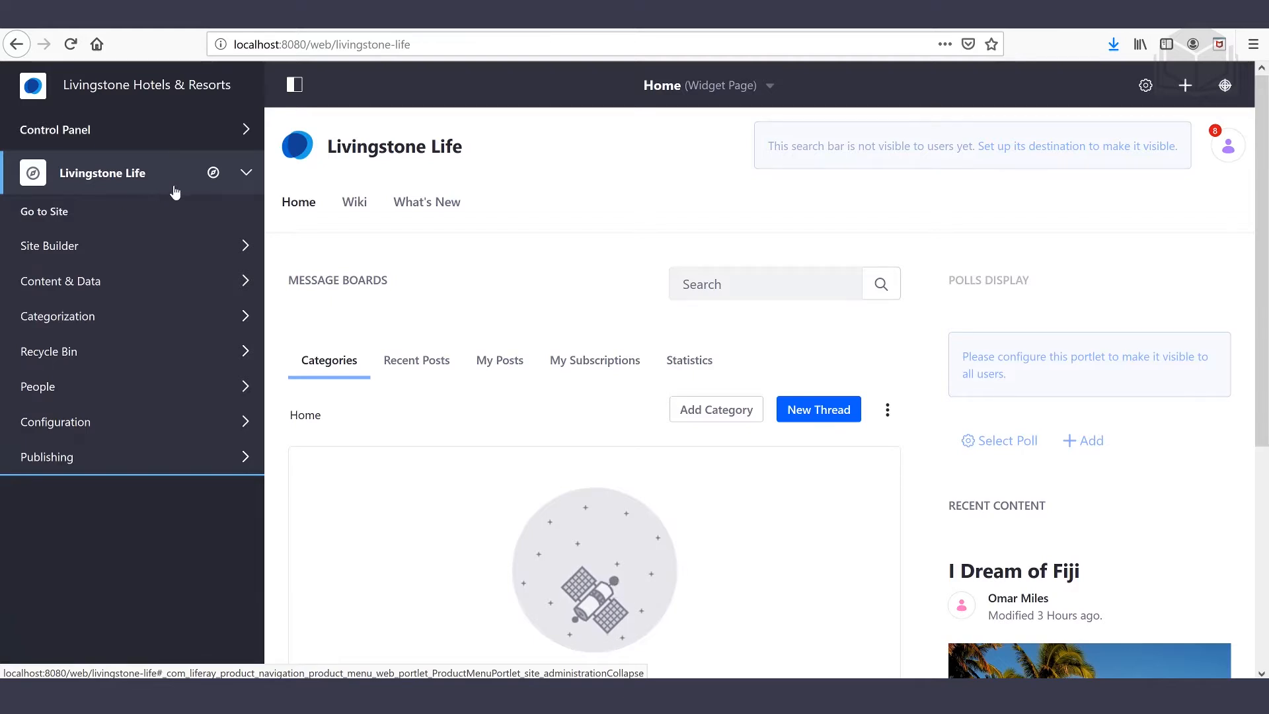
pyautogui.click(436, 211)
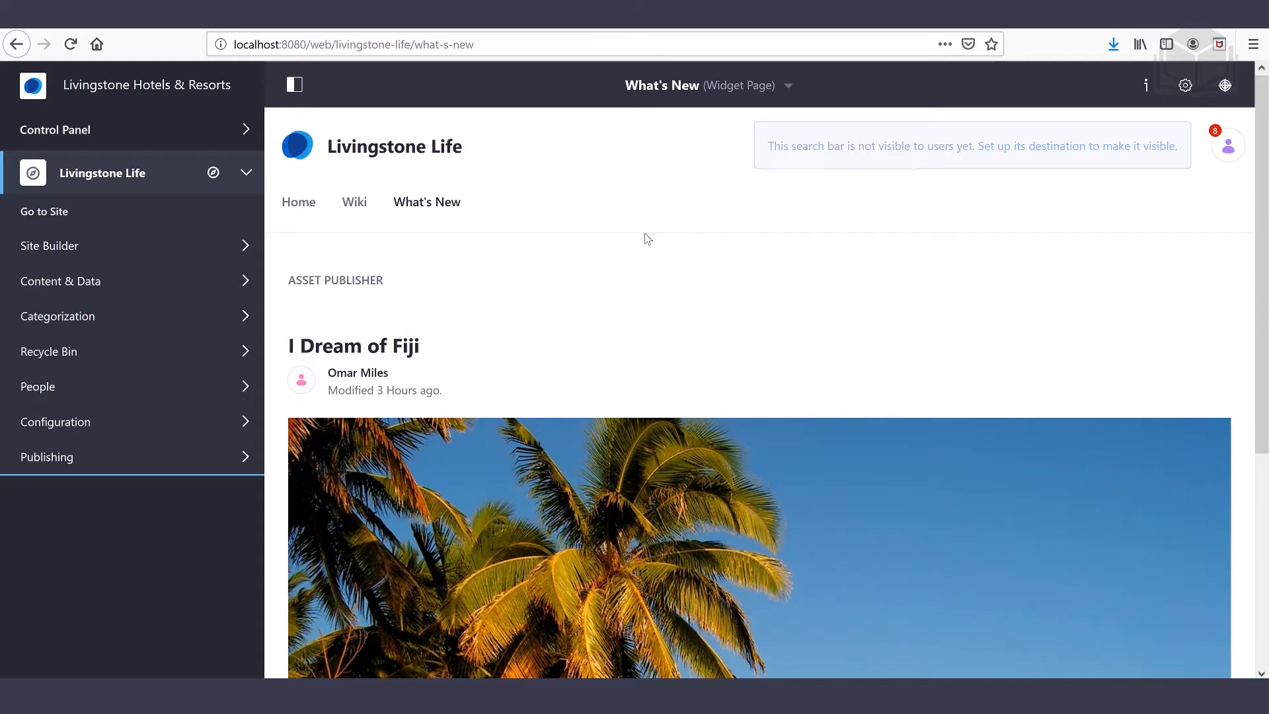
pyautogui.moveTo(740, 266)
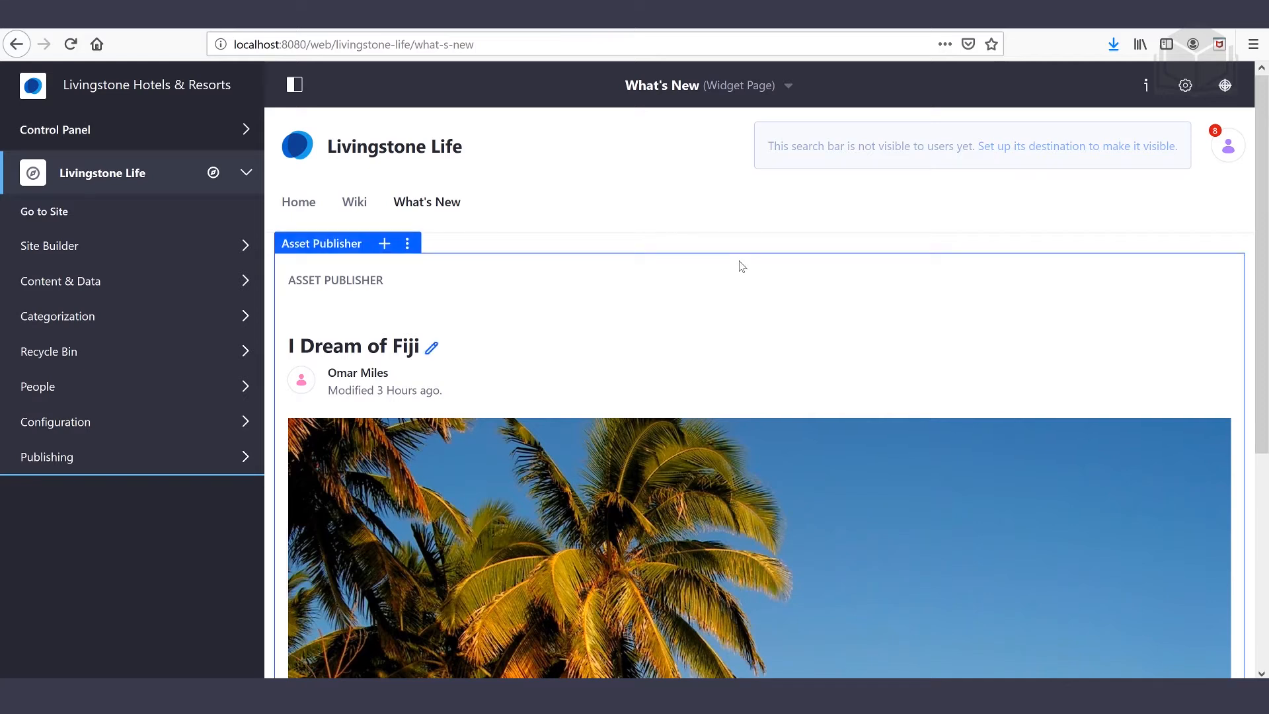
pyautogui.click(1187, 90)
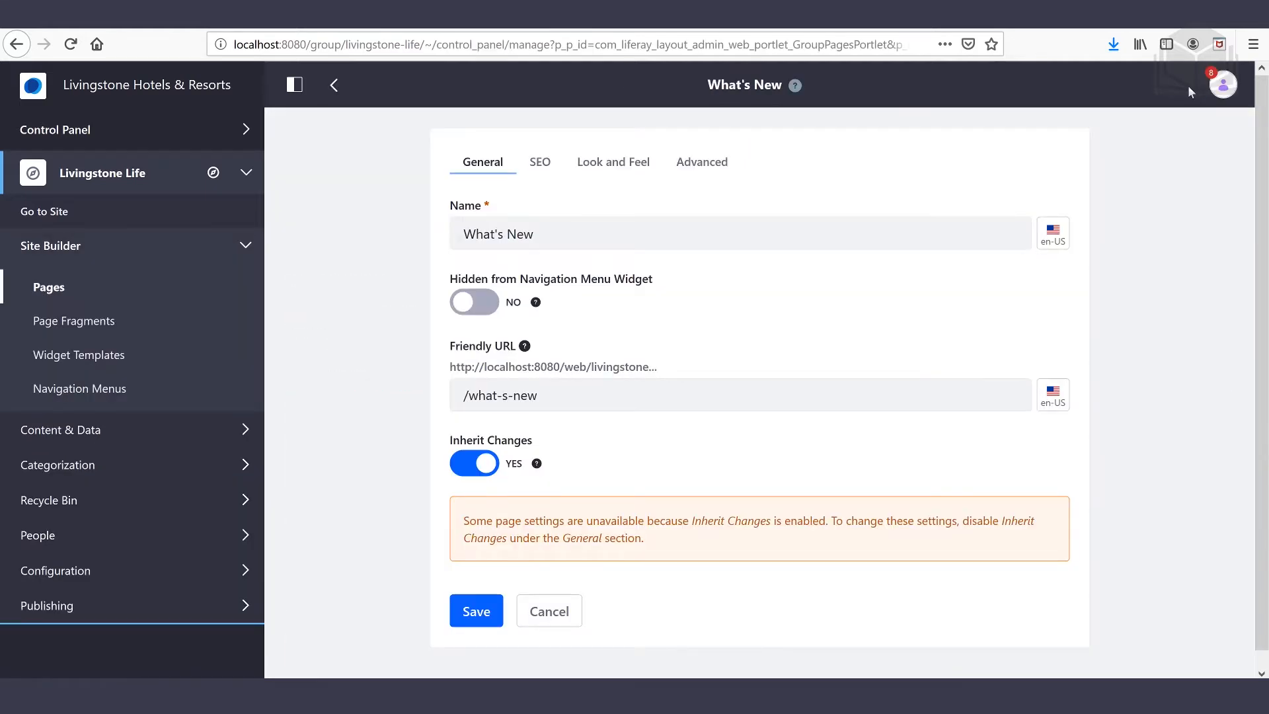
pyautogui.click(483, 469)
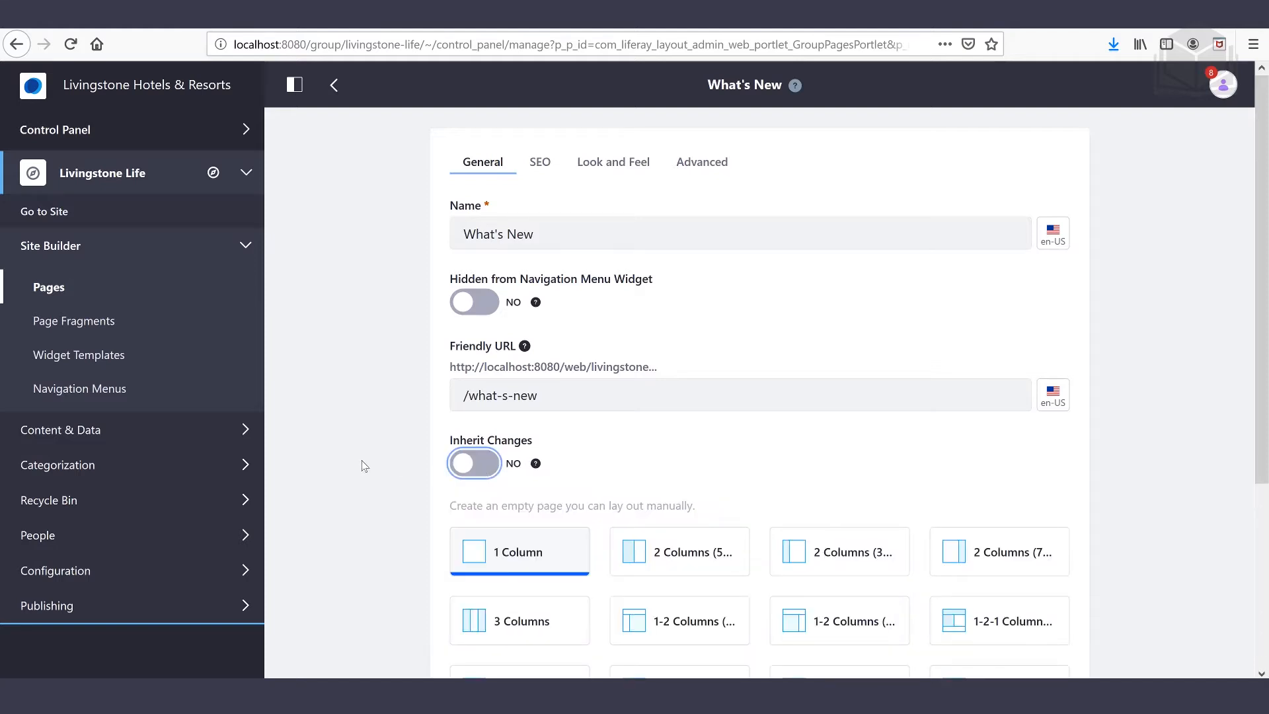
pyautogui.scroll(-4, 362, 465)
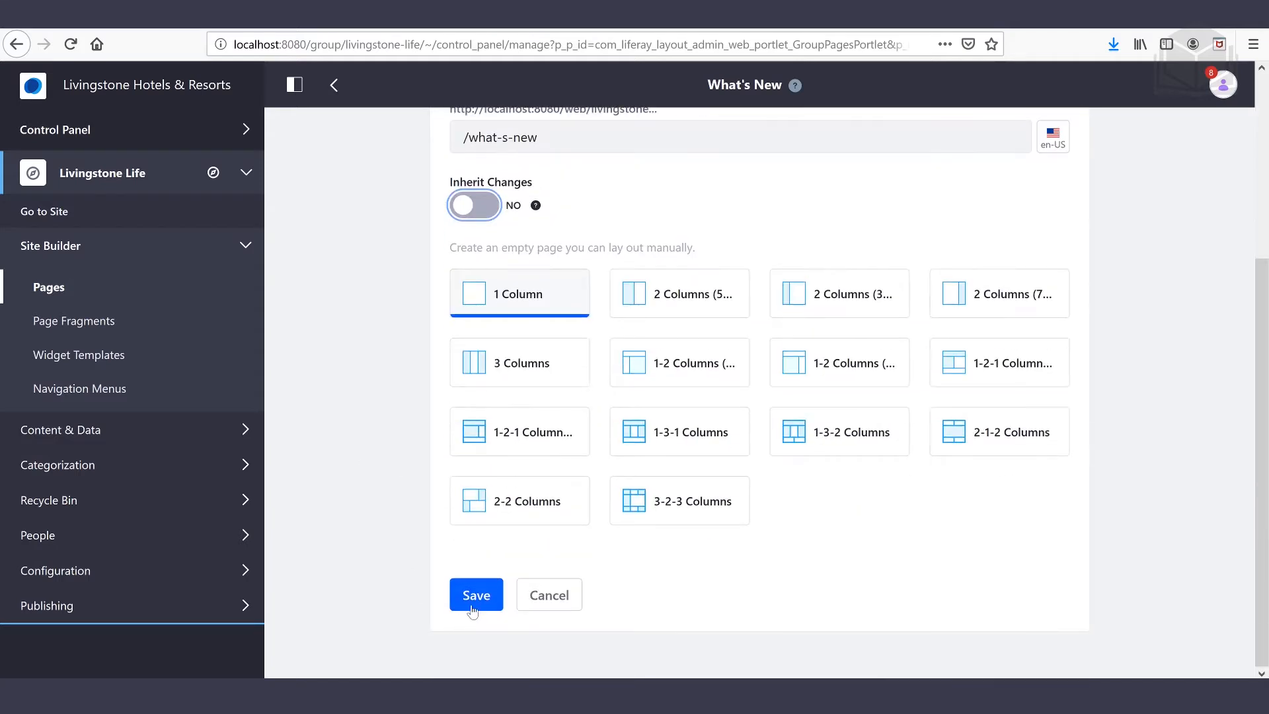
pyautogui.click(477, 595)
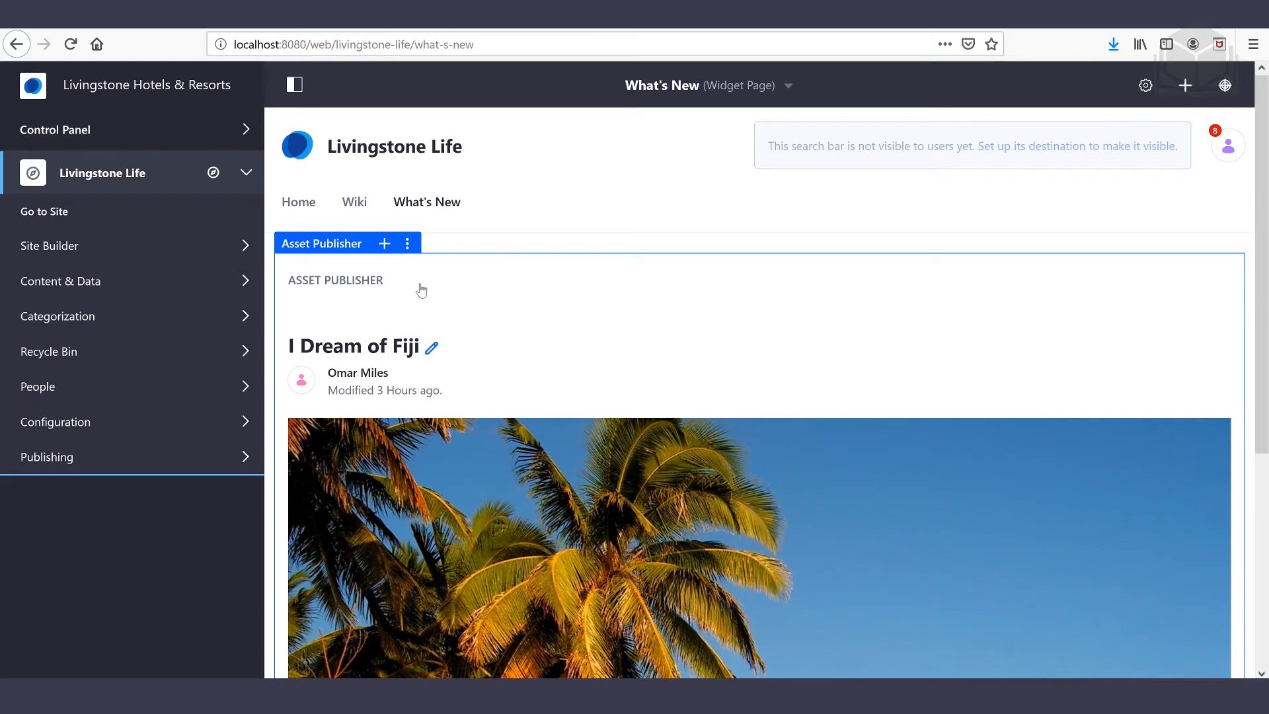
# - In the configuration of the What's New page's Asset Publisher widget, set the asset type to Blogs Entry
pyautogui.click(408, 246)
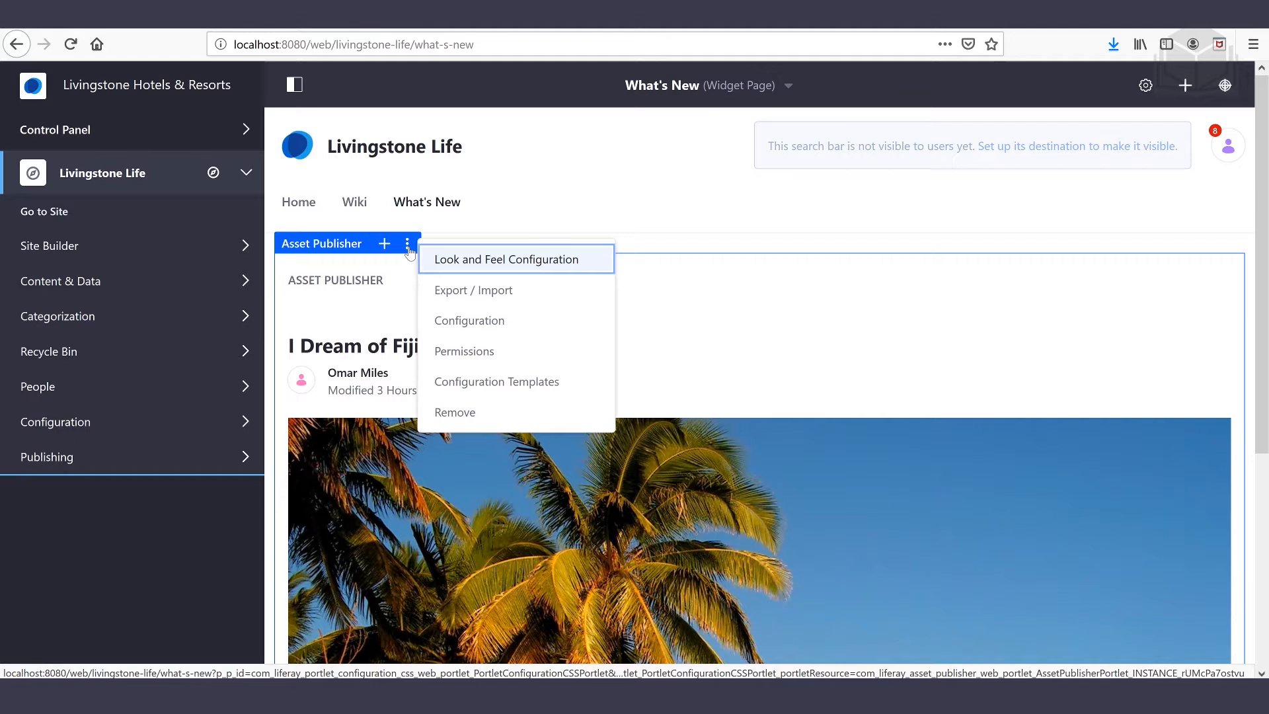
pyautogui.click(511, 322)
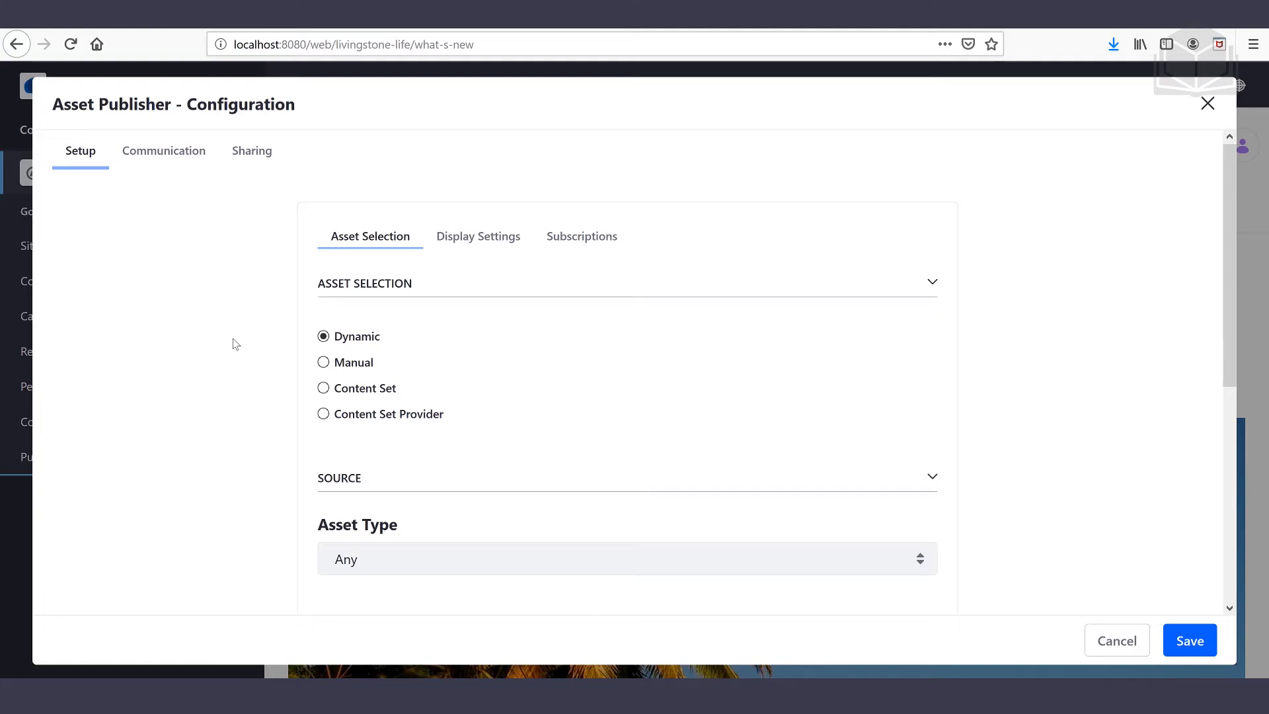
pyautogui.scroll(-3, 228, 354)
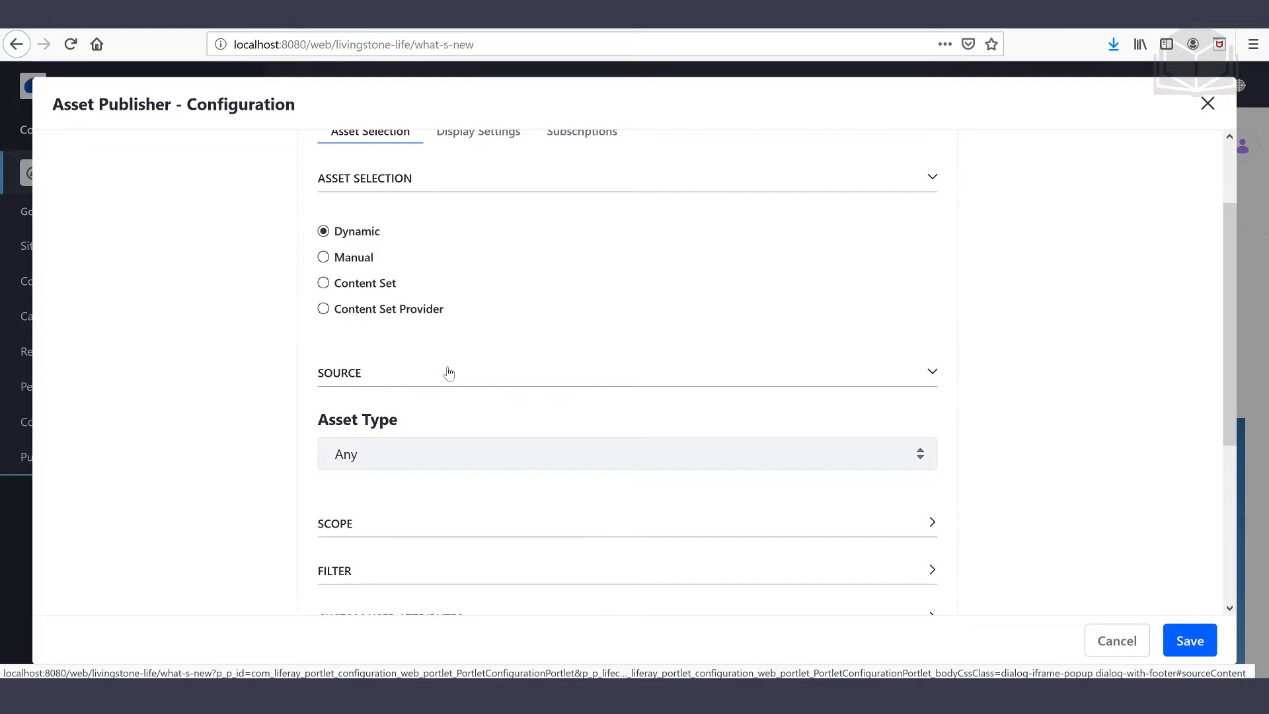
pyautogui.click(443, 461)
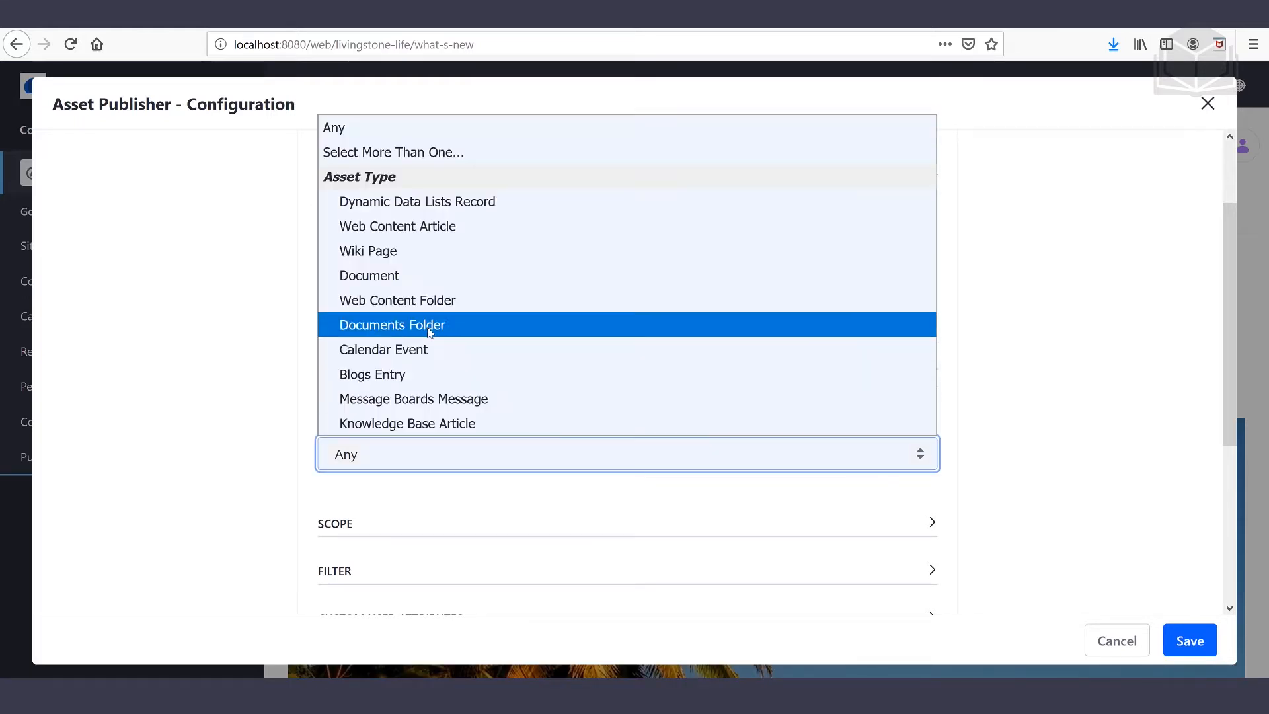
pyautogui.click(418, 374)
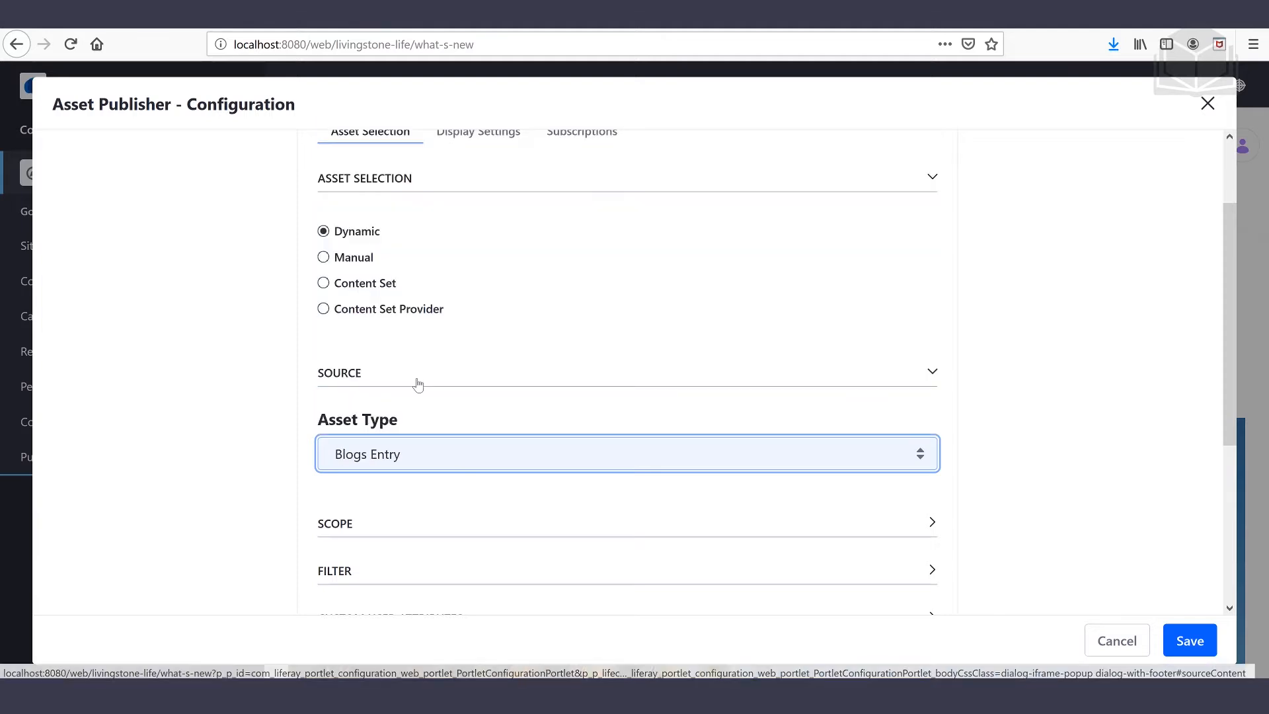
# - Order the Asset Publisher's assets by Publish Date, save the configuration and close it
pyautogui.scroll(-5, 1015, 422)
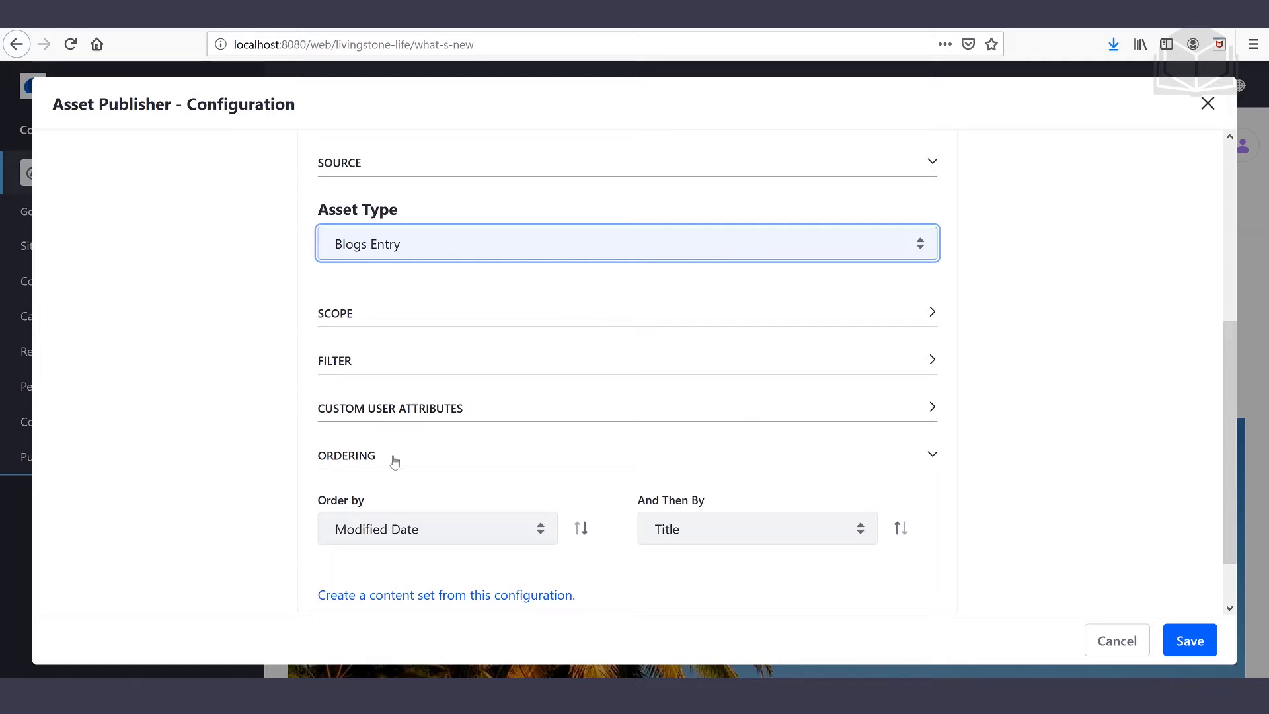
pyautogui.click(464, 529)
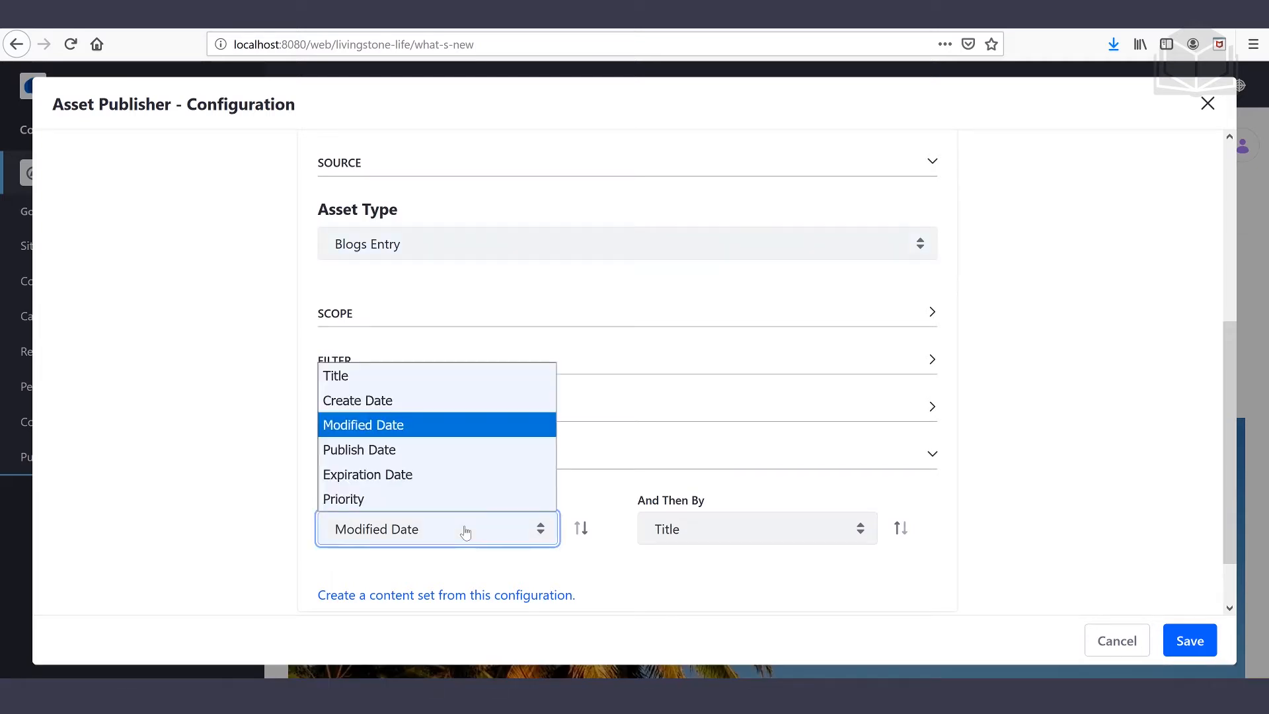
pyautogui.click(436, 456)
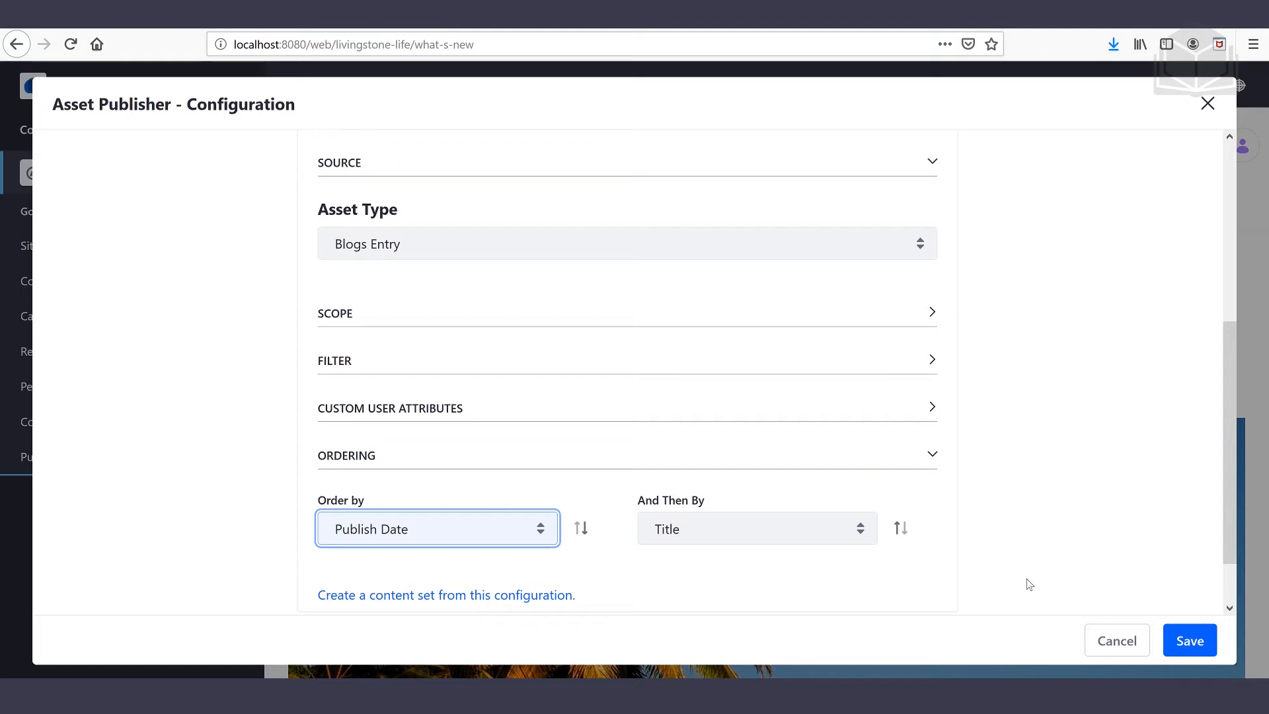
pyautogui.click(1199, 647)
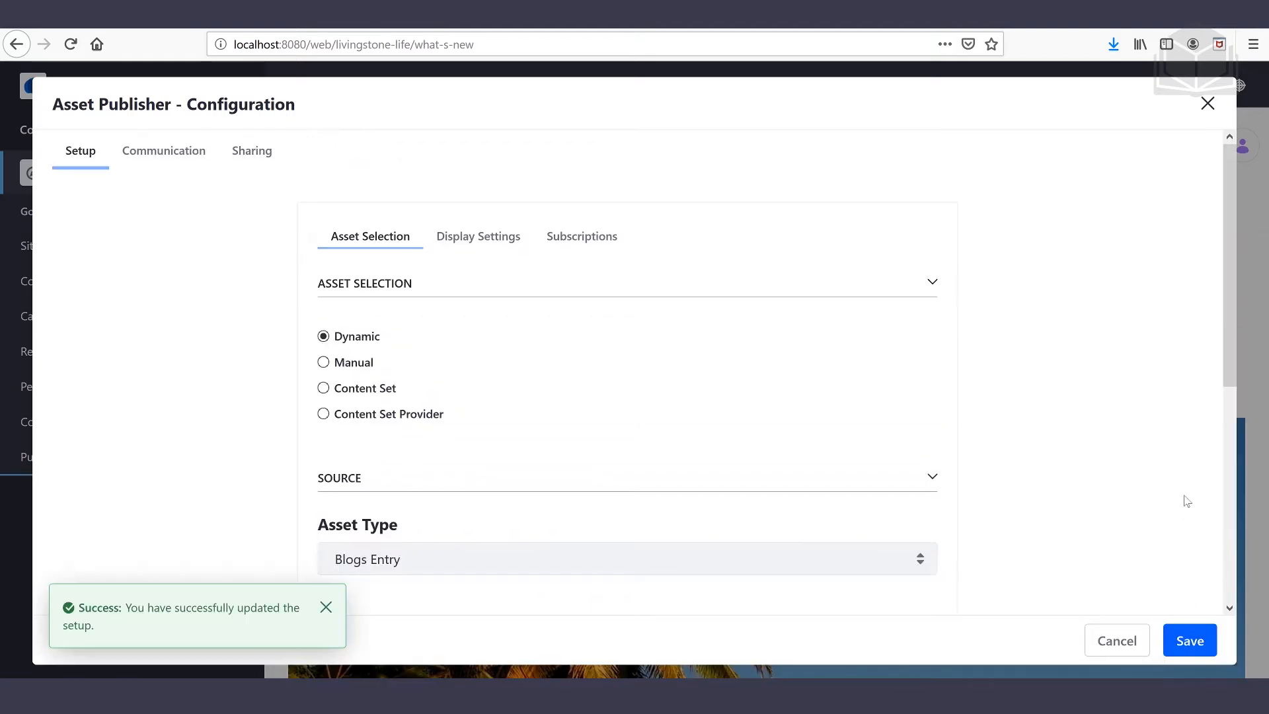
pyautogui.click(1207, 104)
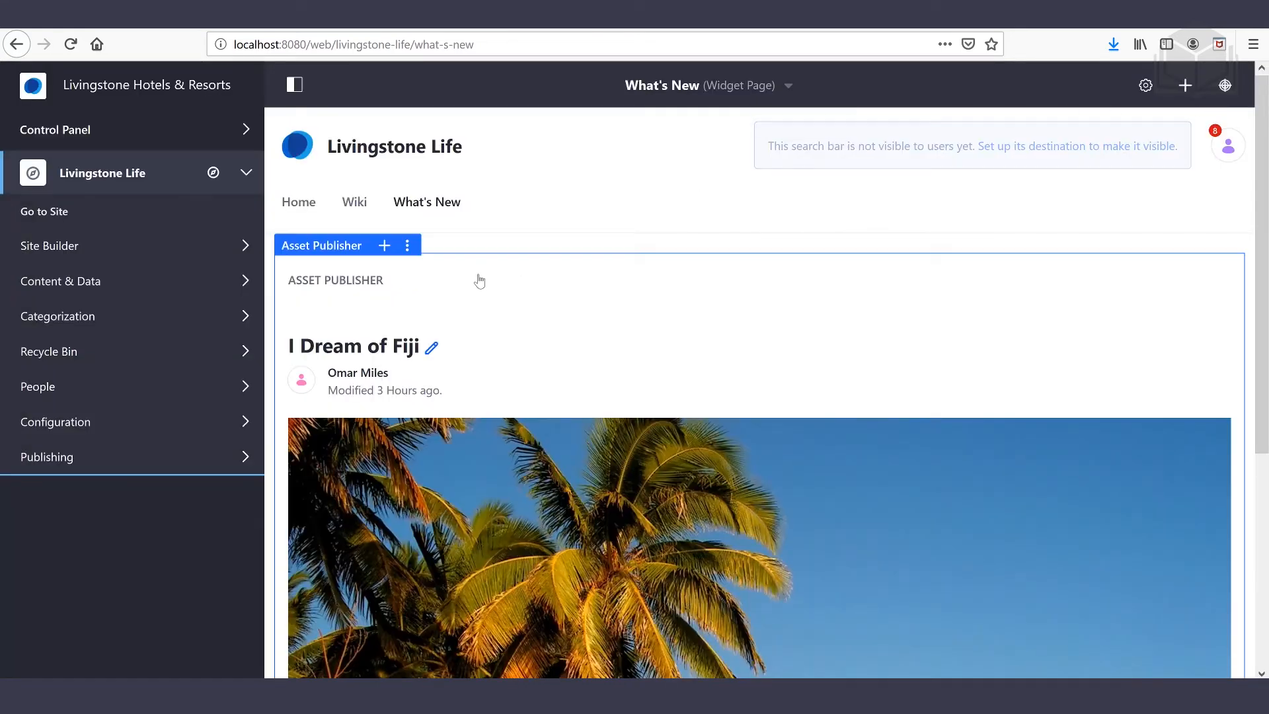
# - Rename the Asset Publisher widget's title on the What's New page to "Recently Published"
pyautogui.click(336, 283)
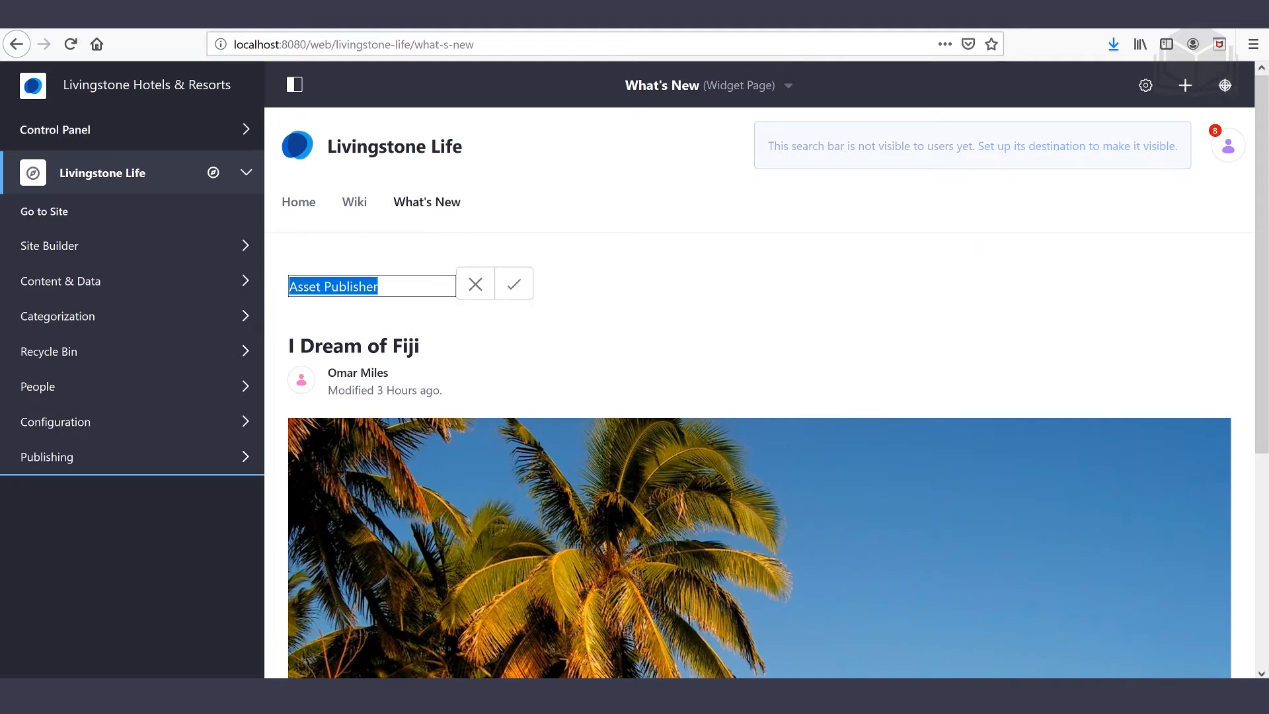
pyautogui.write('R')
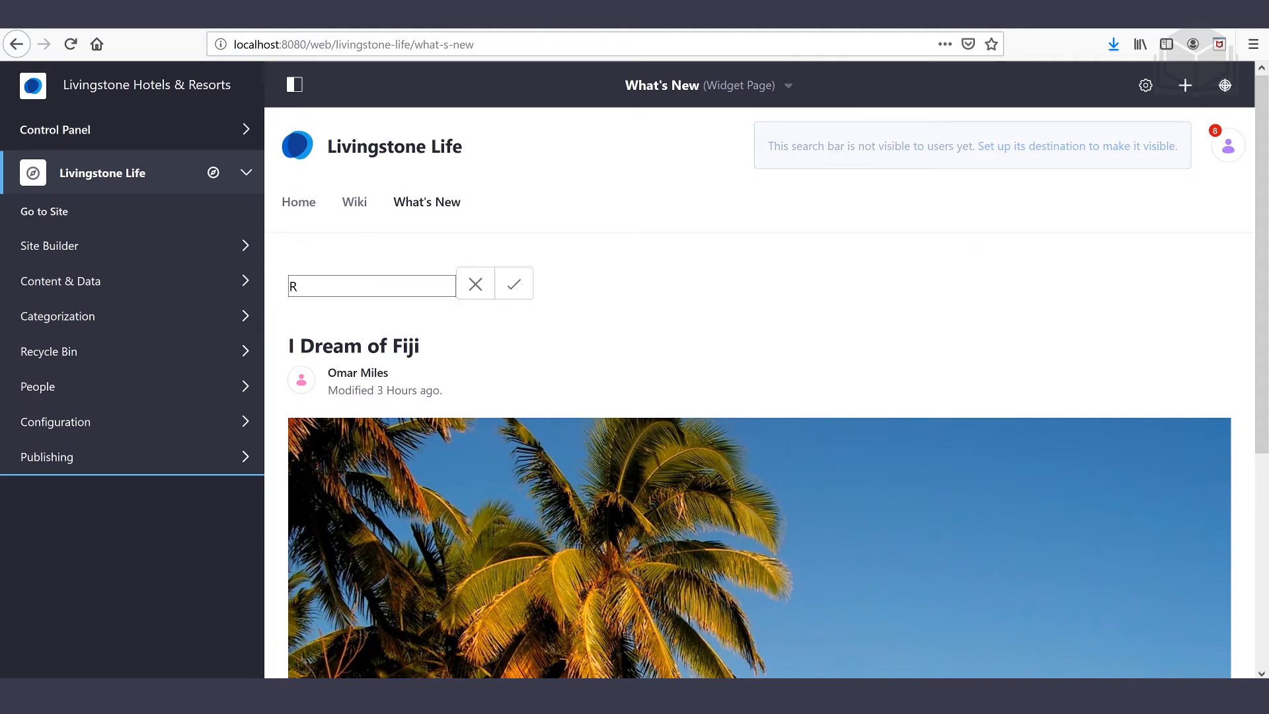
pyautogui.write('ecently Published')
pyautogui.press('Return')
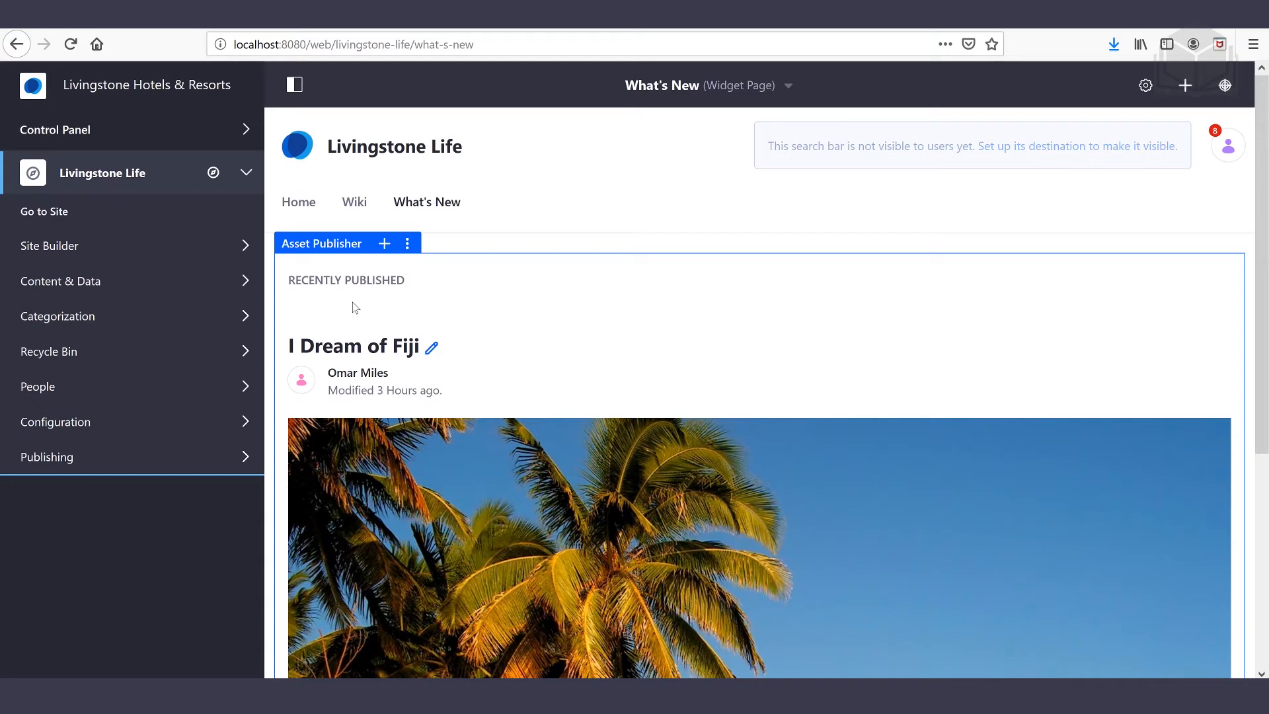
# - Return to the Livingstone Hotels & Resorts site and open its Page Fragments administration
pyautogui.click(174, 96)
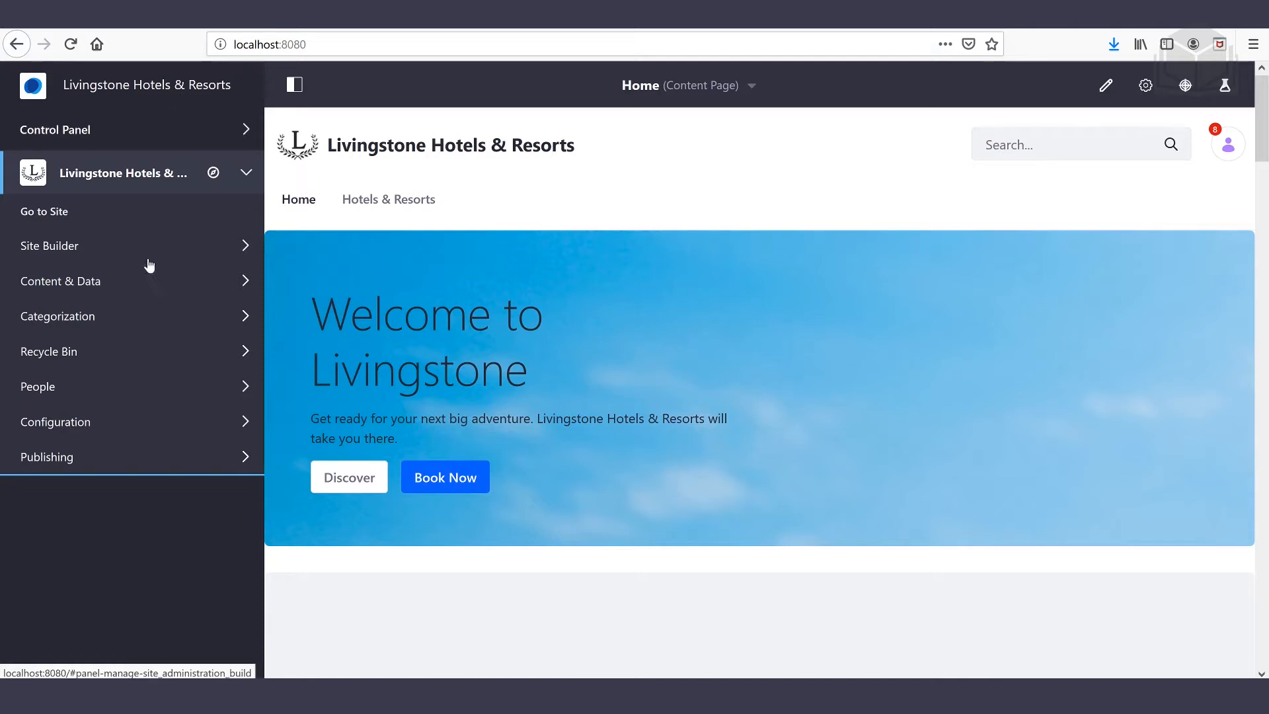
pyautogui.click(131, 282)
pyautogui.click(133, 282)
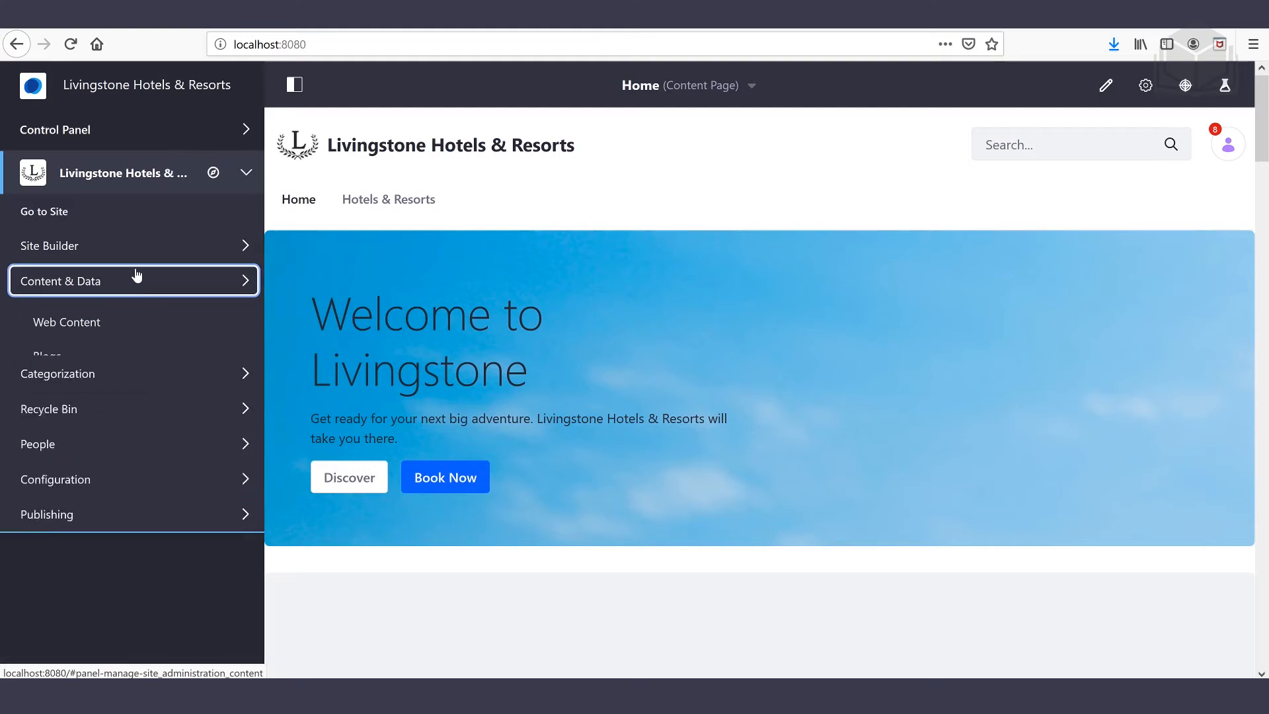
pyautogui.click(140, 249)
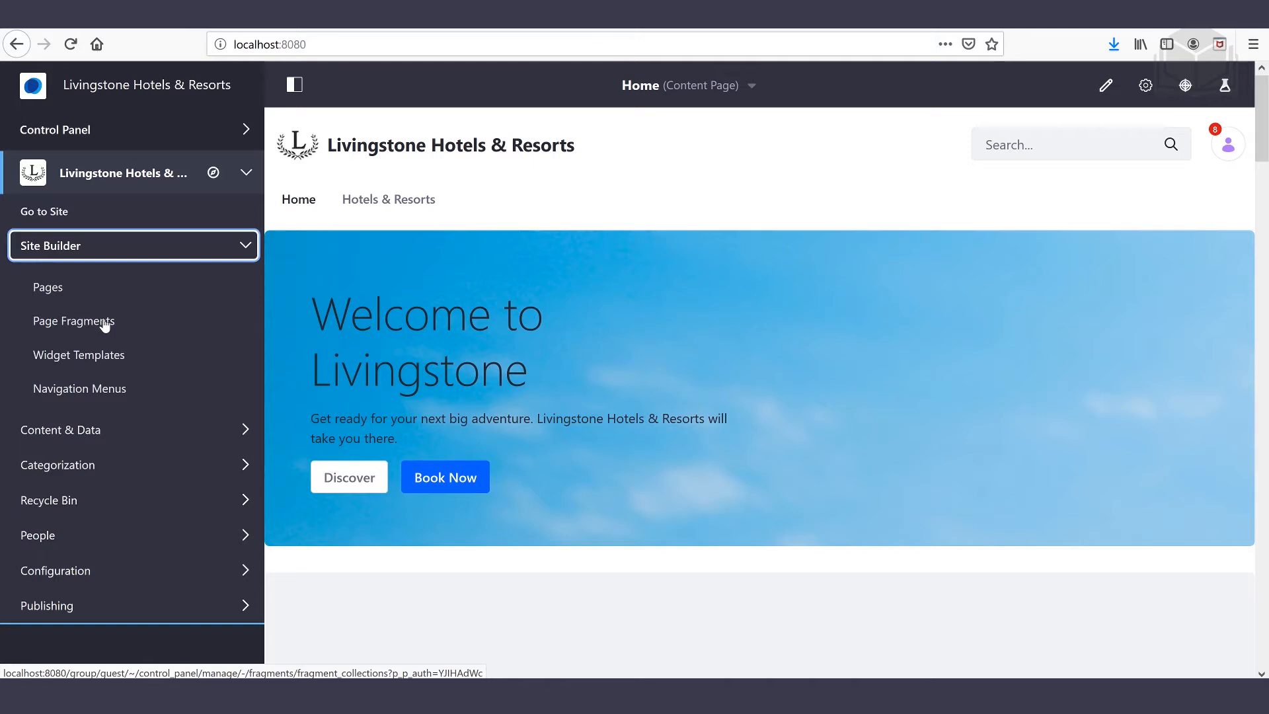
pyautogui.click(137, 323)
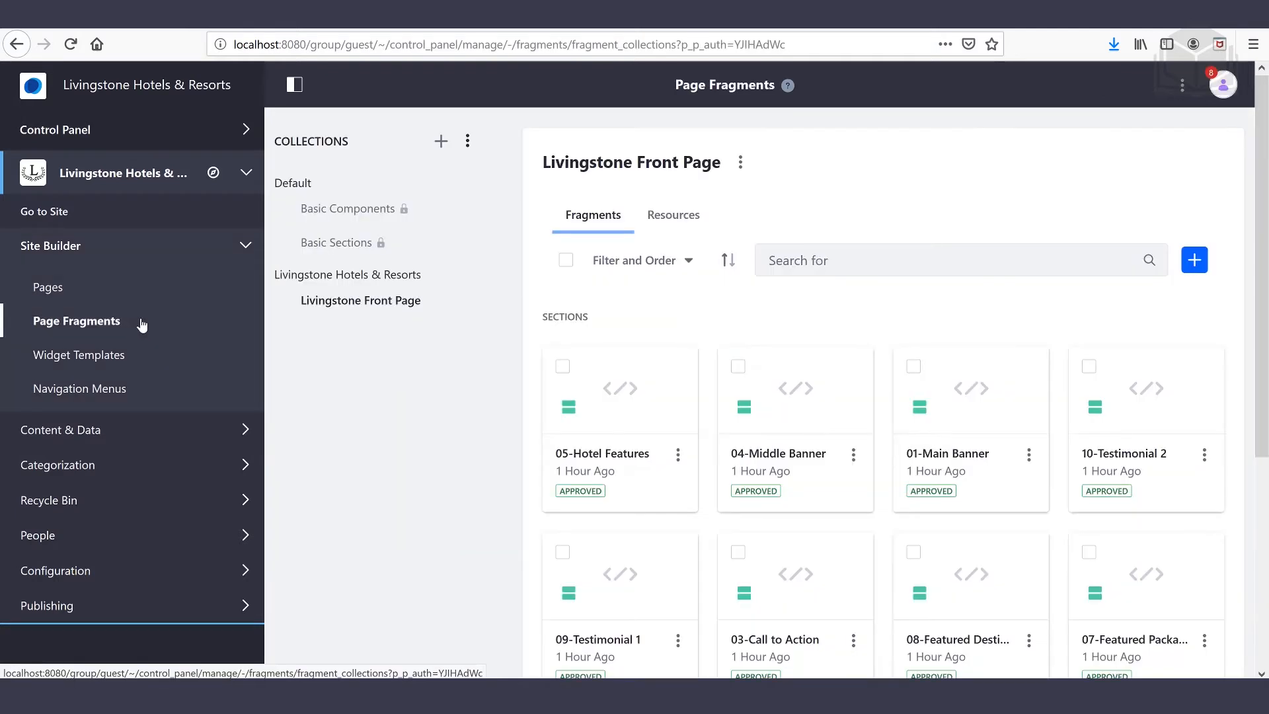
# - Import display-page-fragment.zip into the site's fragment collections with Overwrite Existing Entries enabled, and close the import dialog
pyautogui.click(467, 142)
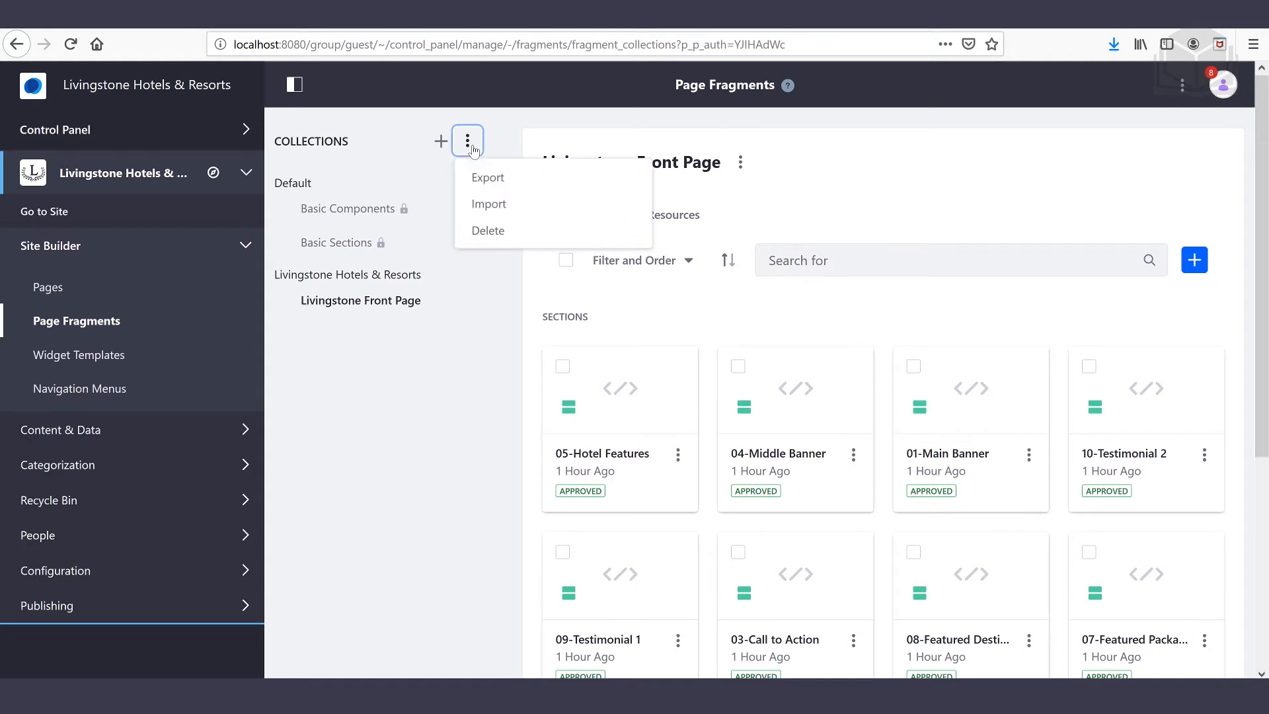
pyautogui.click(489, 204)
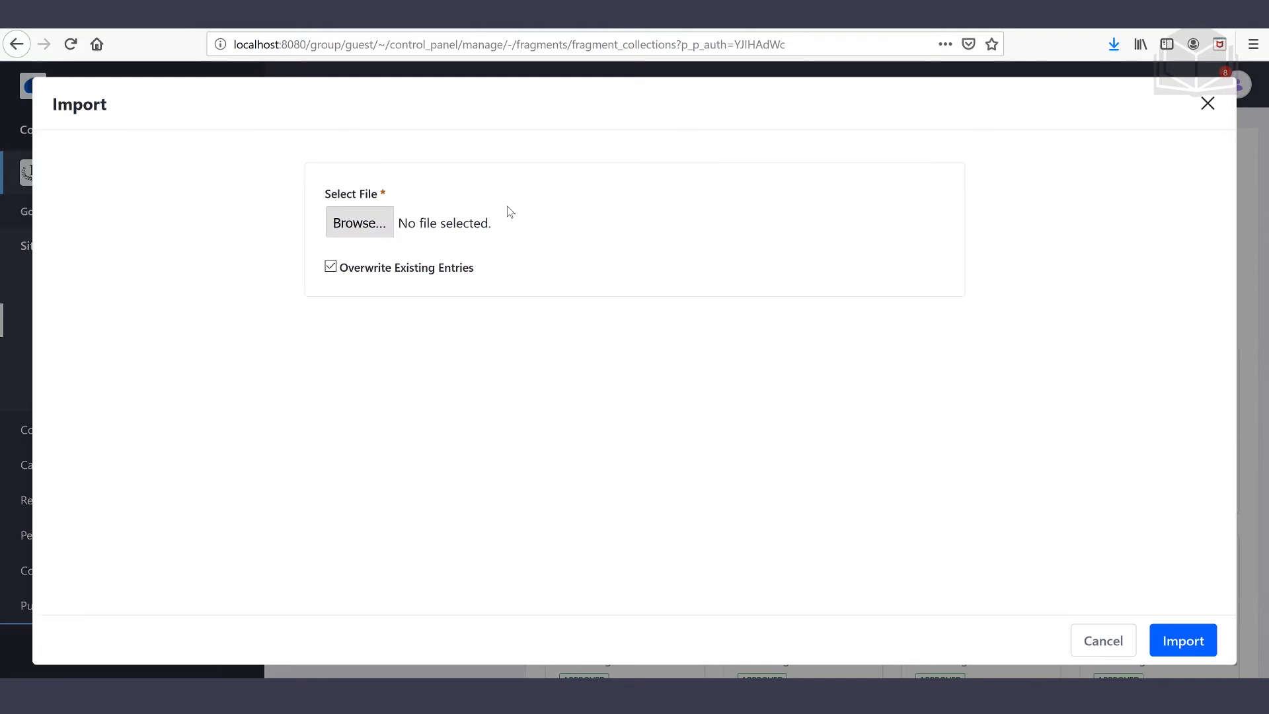
pyautogui.click(382, 228)
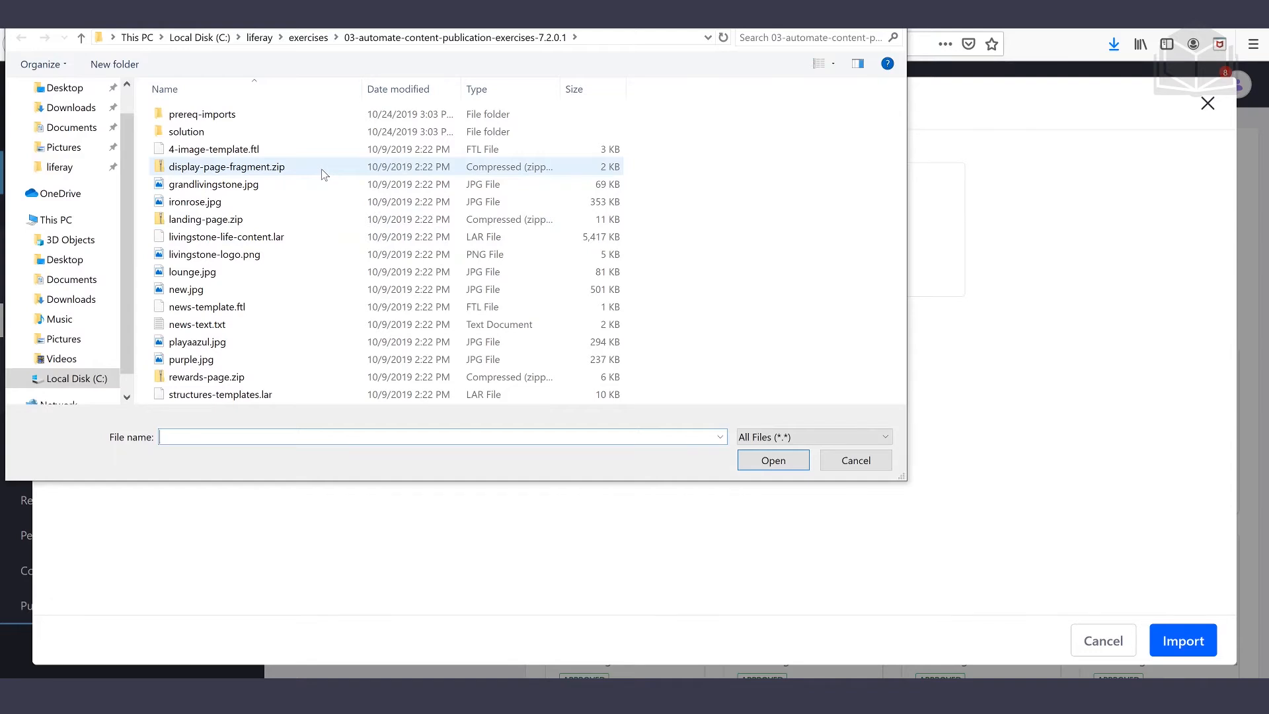
pyautogui.click(324, 173)
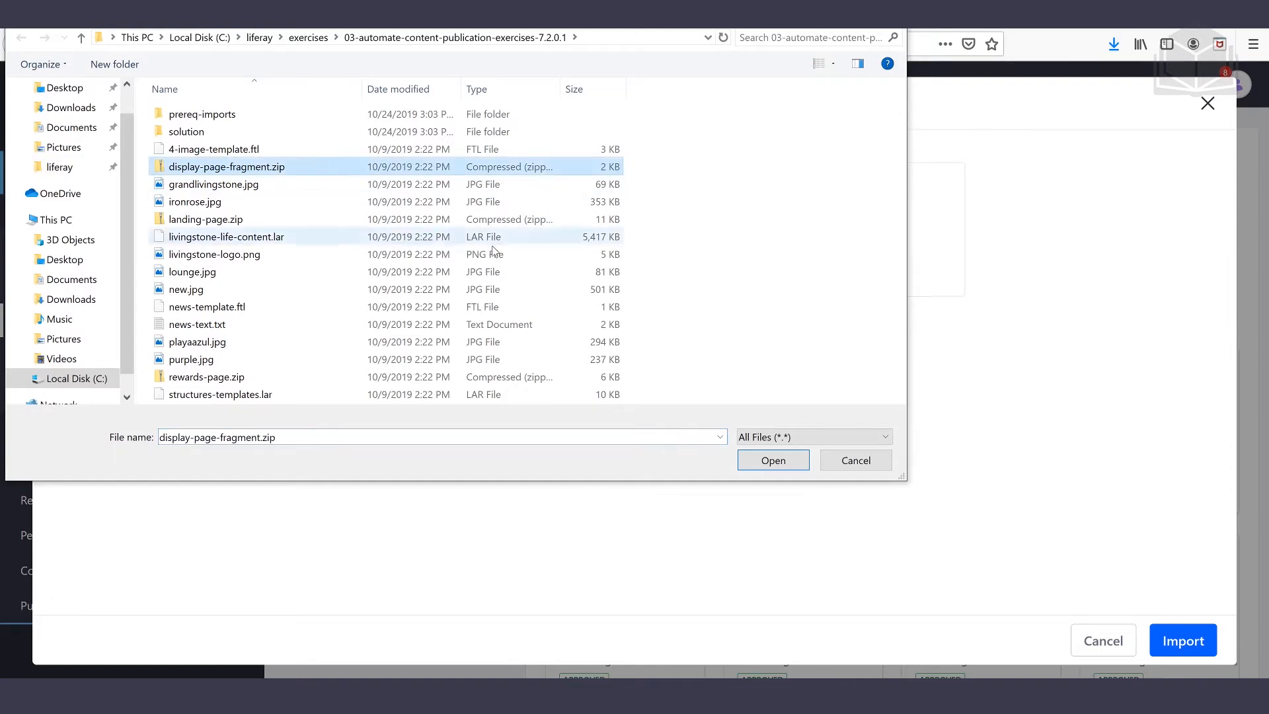
pyautogui.click(772, 463)
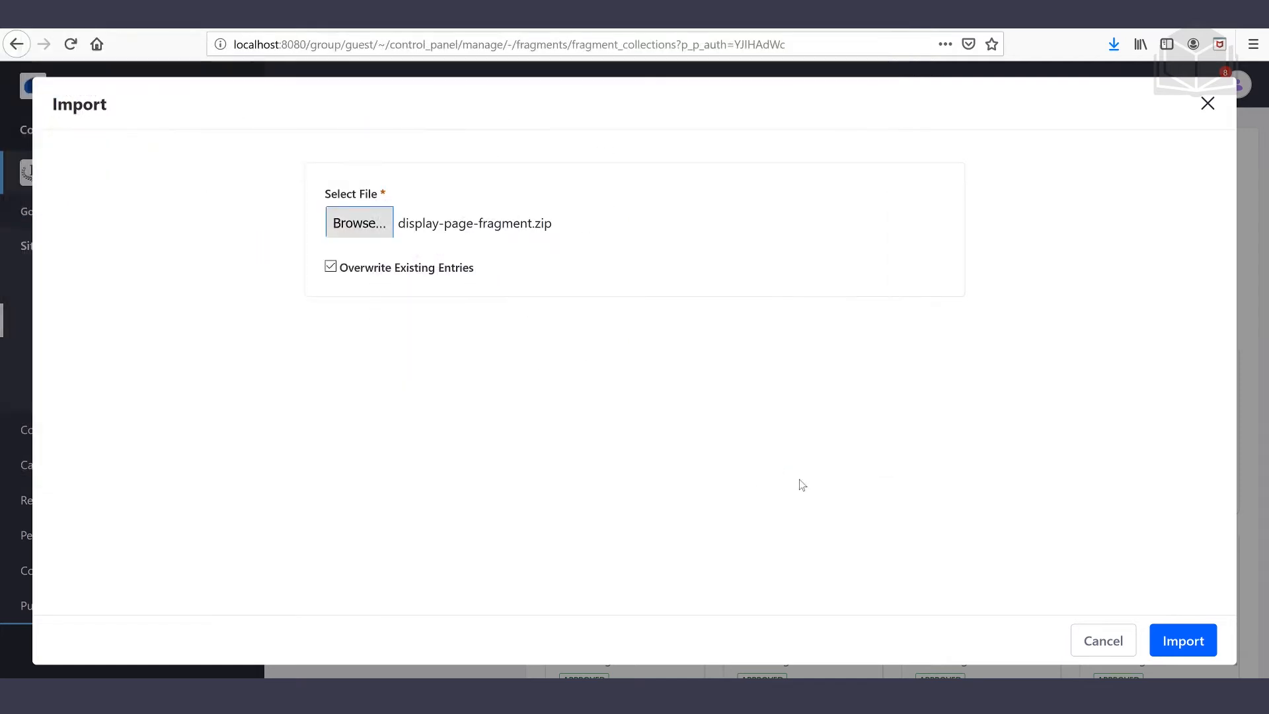
pyautogui.click(1186, 652)
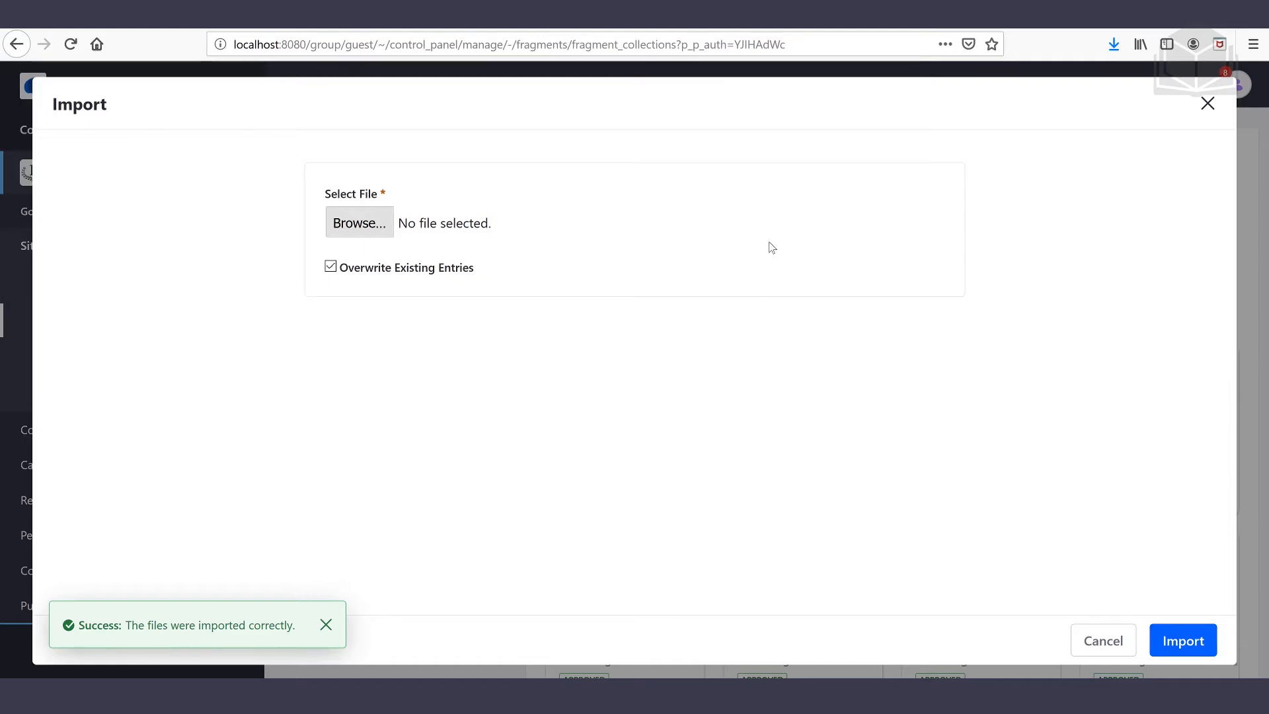
pyautogui.click(1208, 104)
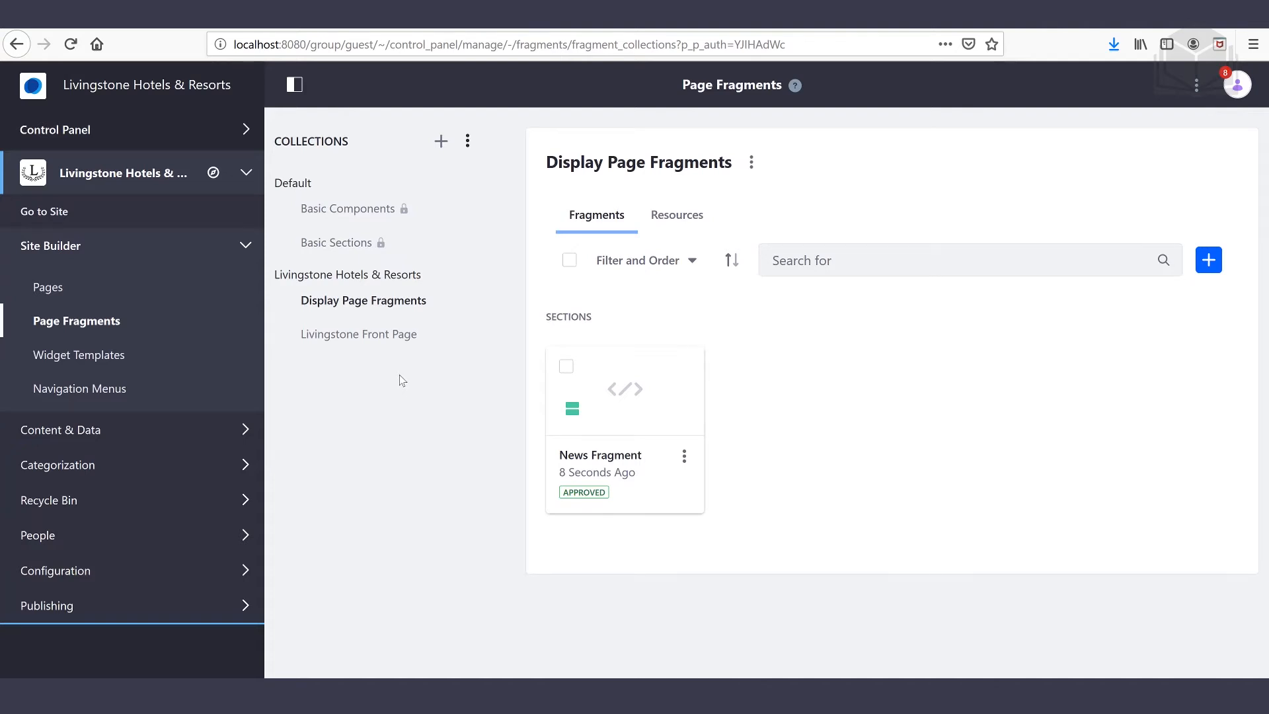
# - Create a display page template named "News Content" for the Web Content Article content type with the first News subtype
pyautogui.click(52, 291)
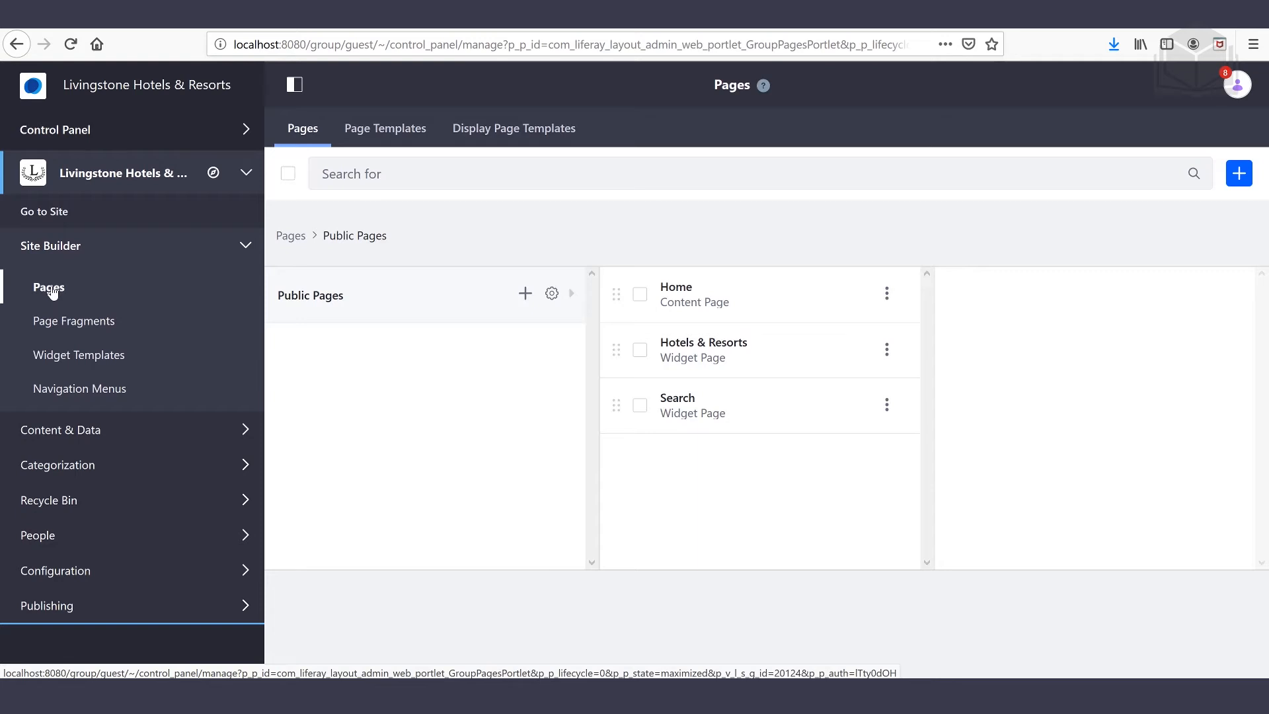
pyautogui.click(492, 141)
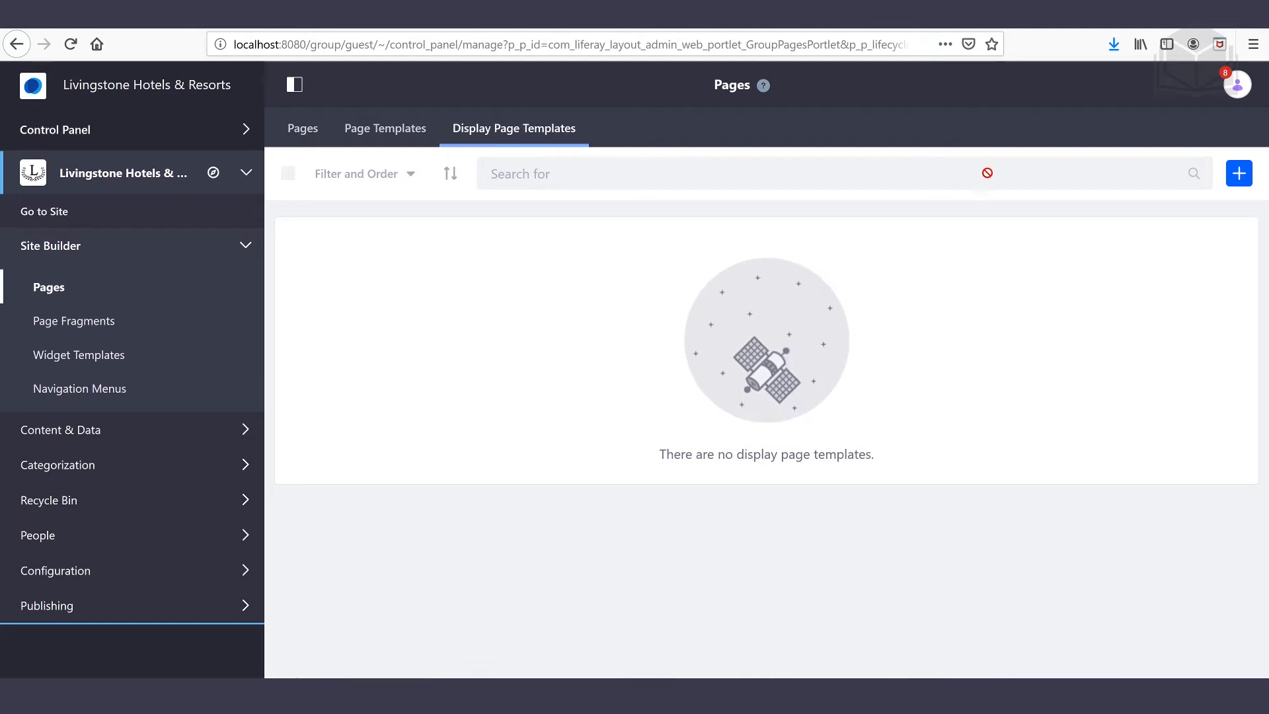
pyautogui.click(1240, 174)
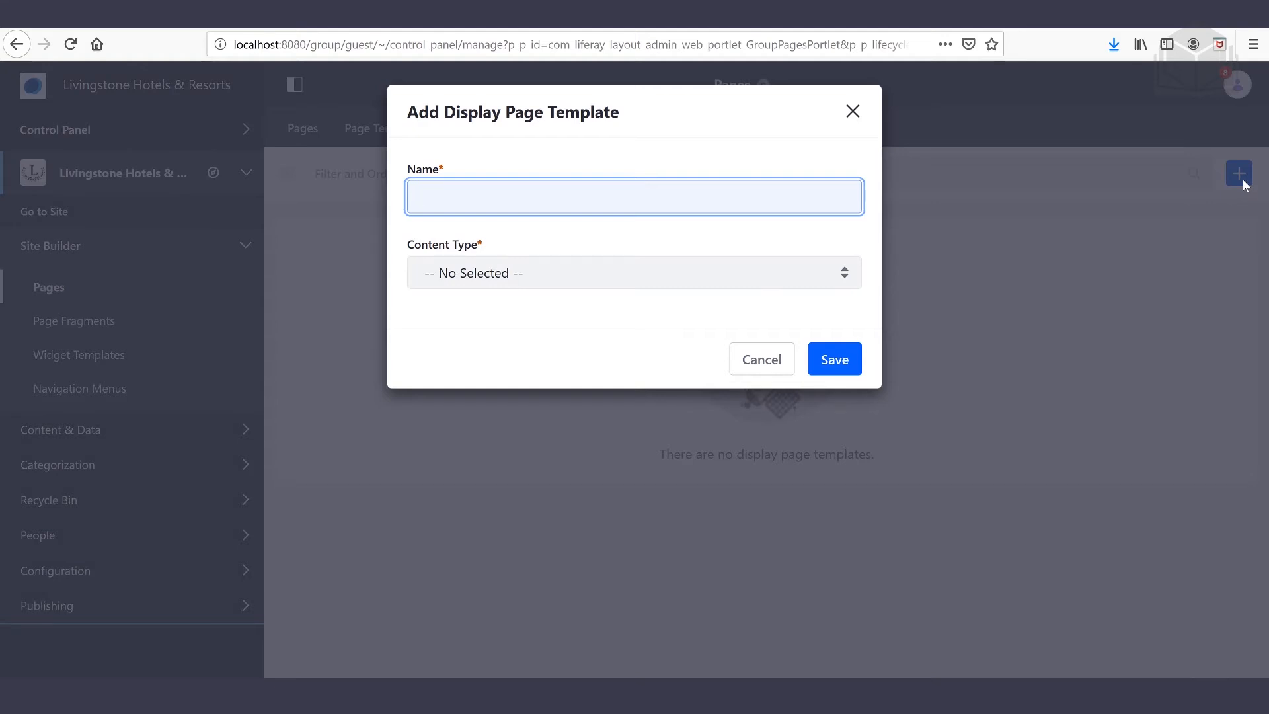
pyautogui.write('News Content')
pyautogui.click(714, 271)
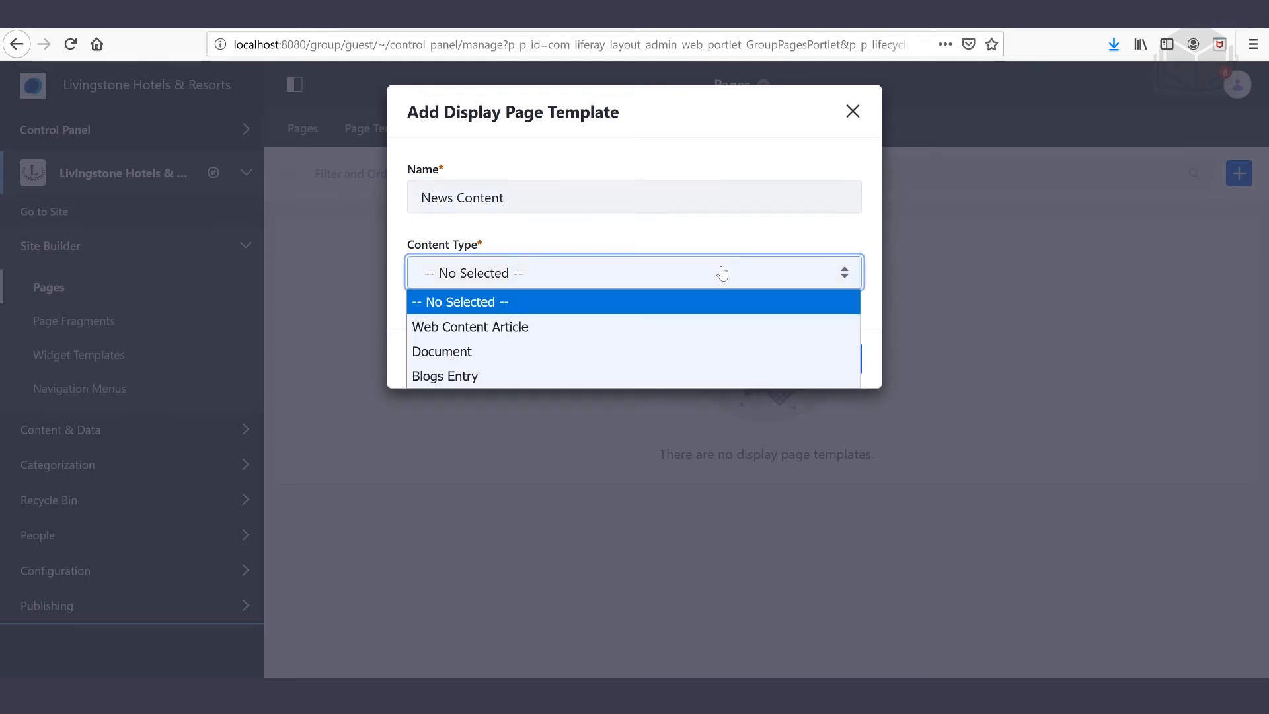
pyautogui.click(586, 327)
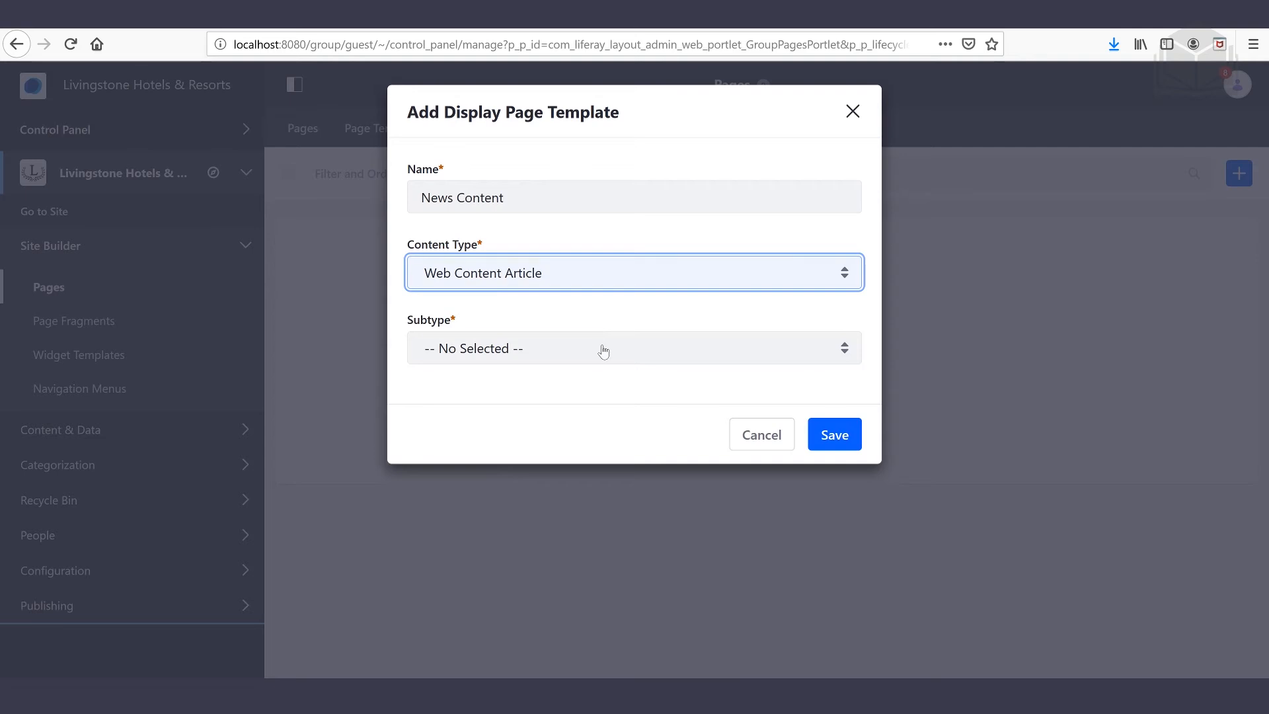
pyautogui.click(604, 350)
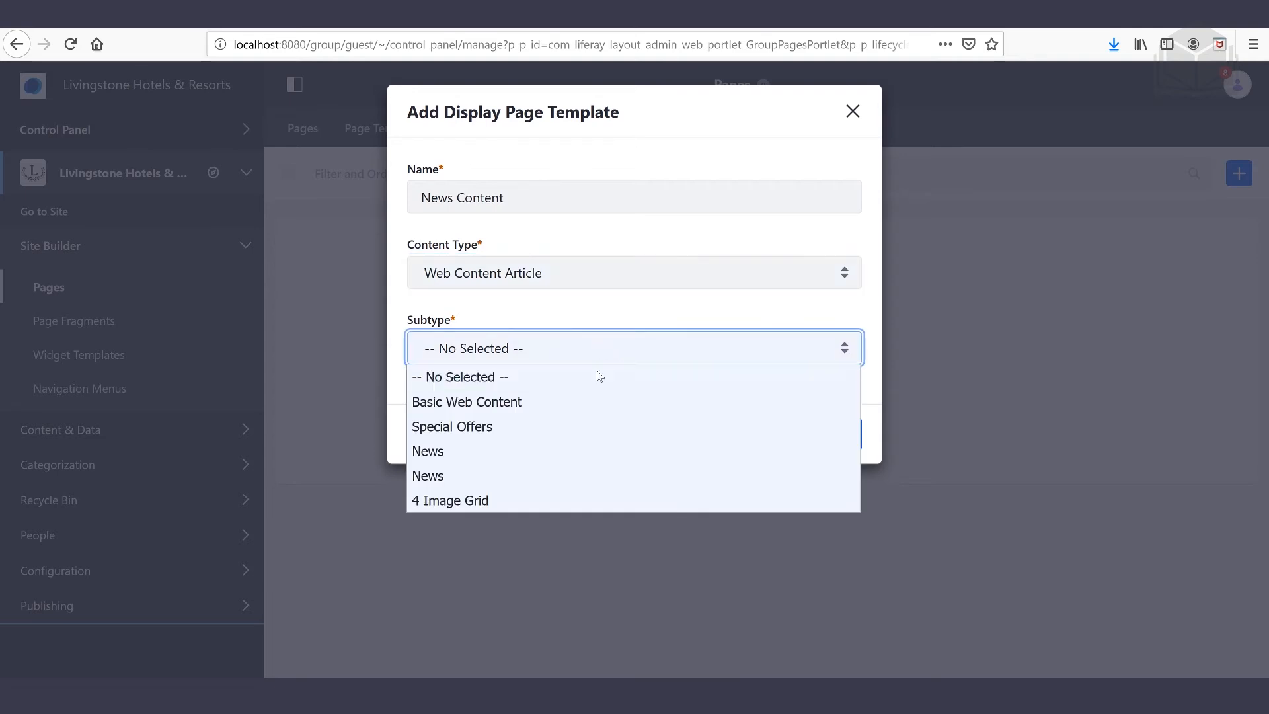
pyautogui.click(565, 451)
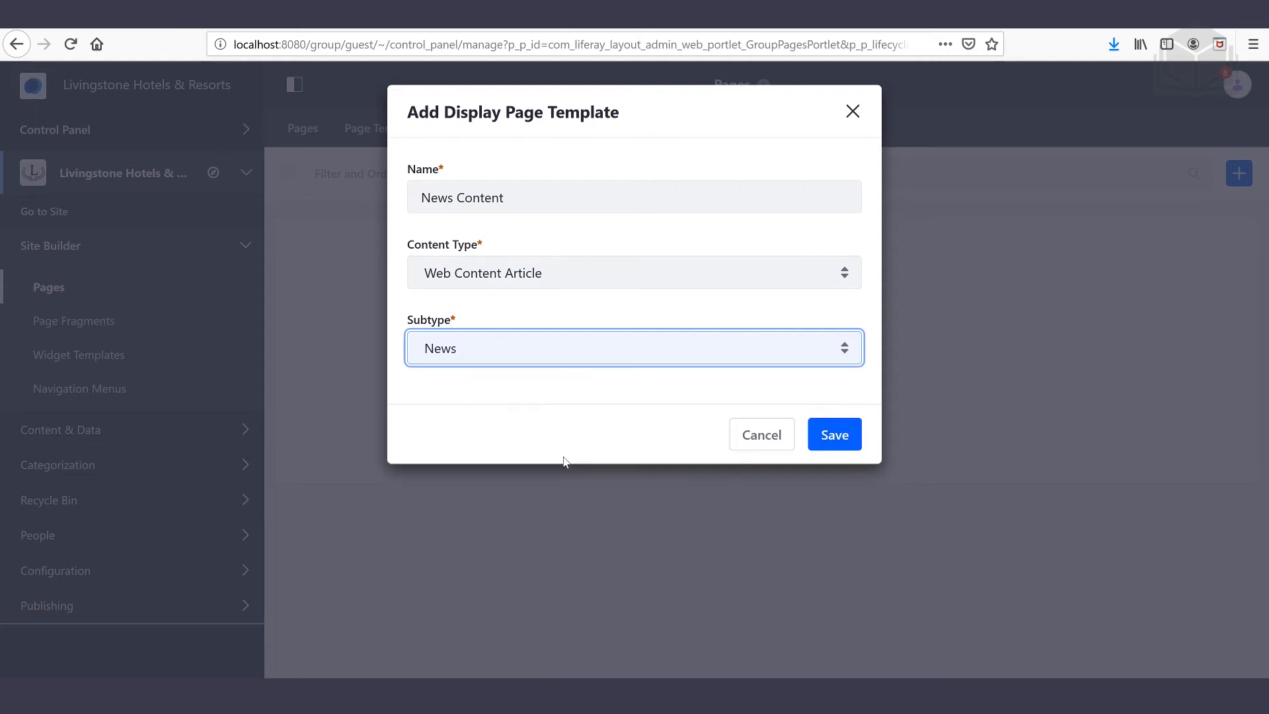
pyautogui.click(836, 448)
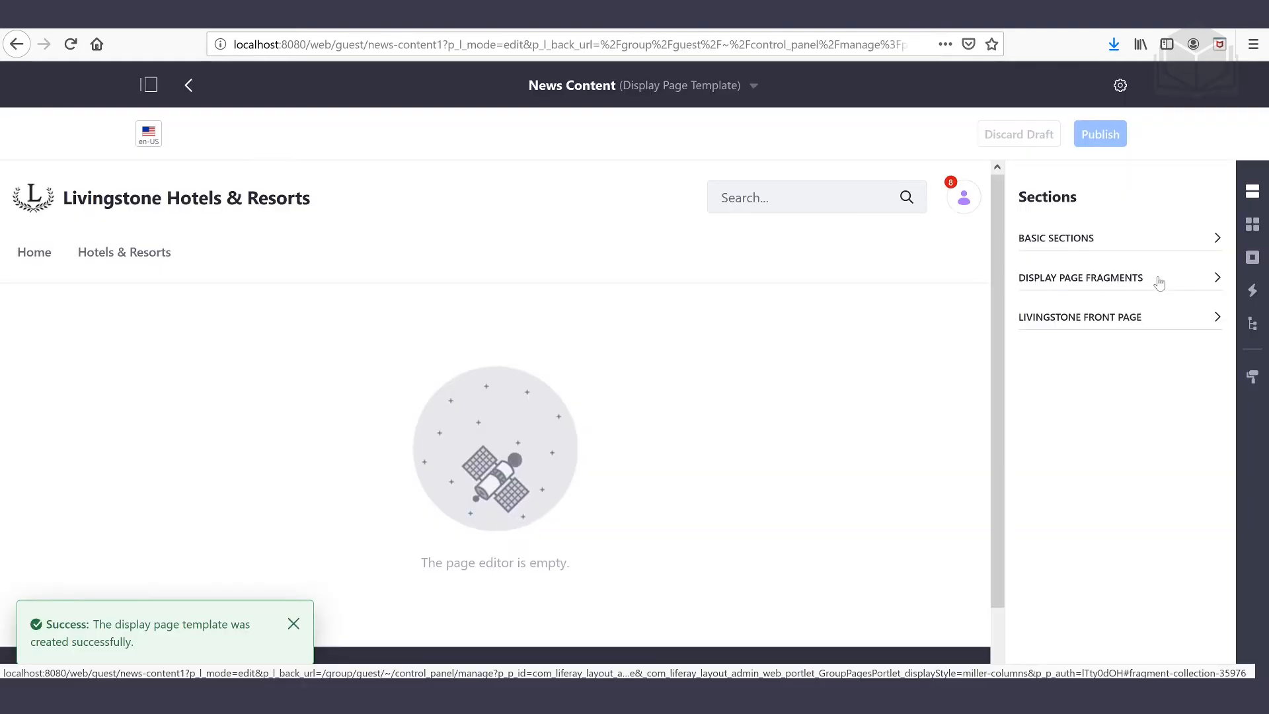
# - Add the News Fragment from Display Page Fragments to the template and map its title placeholder to the Article Title field
pyautogui.click(1159, 283)
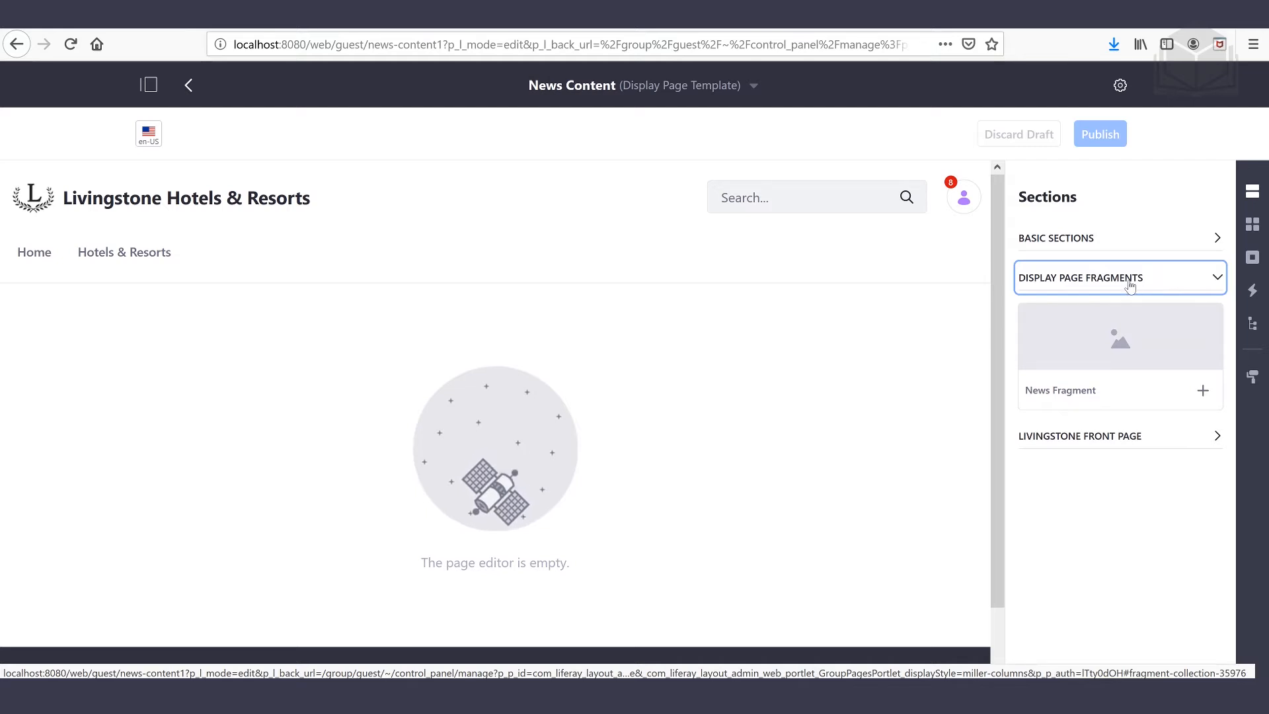
pyautogui.click(1203, 391)
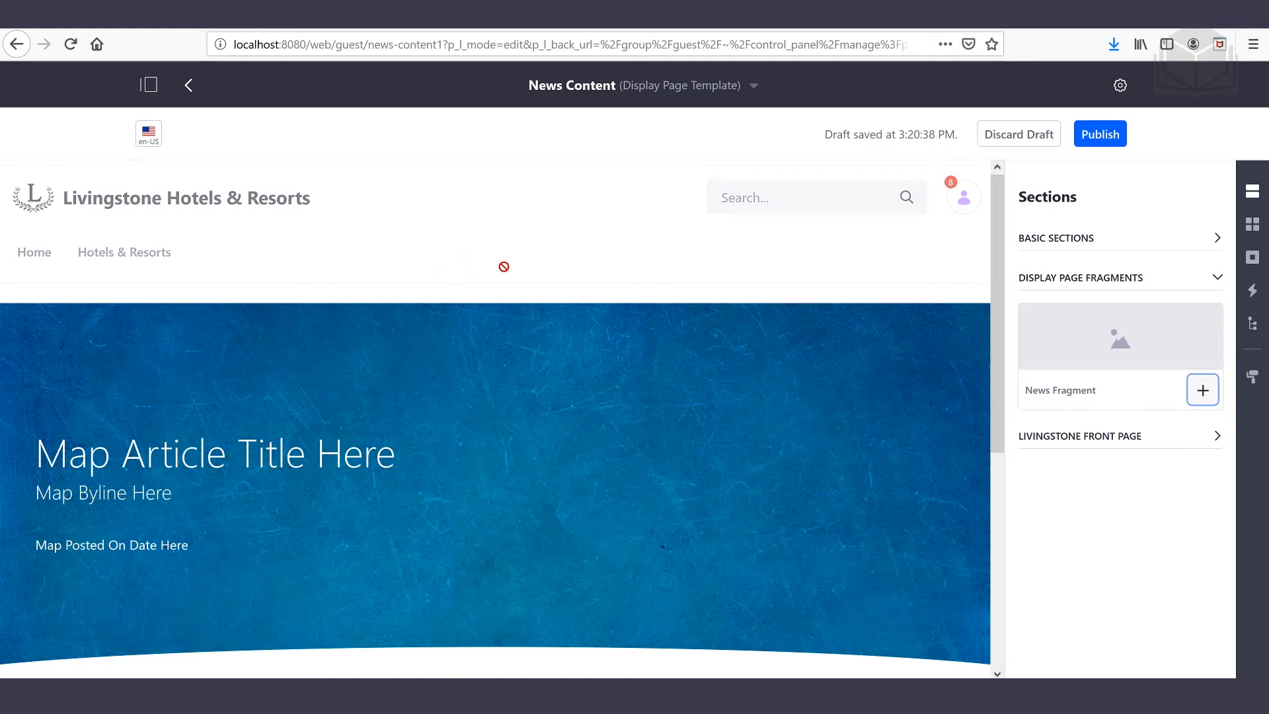
pyautogui.scroll(-2, 409, 304)
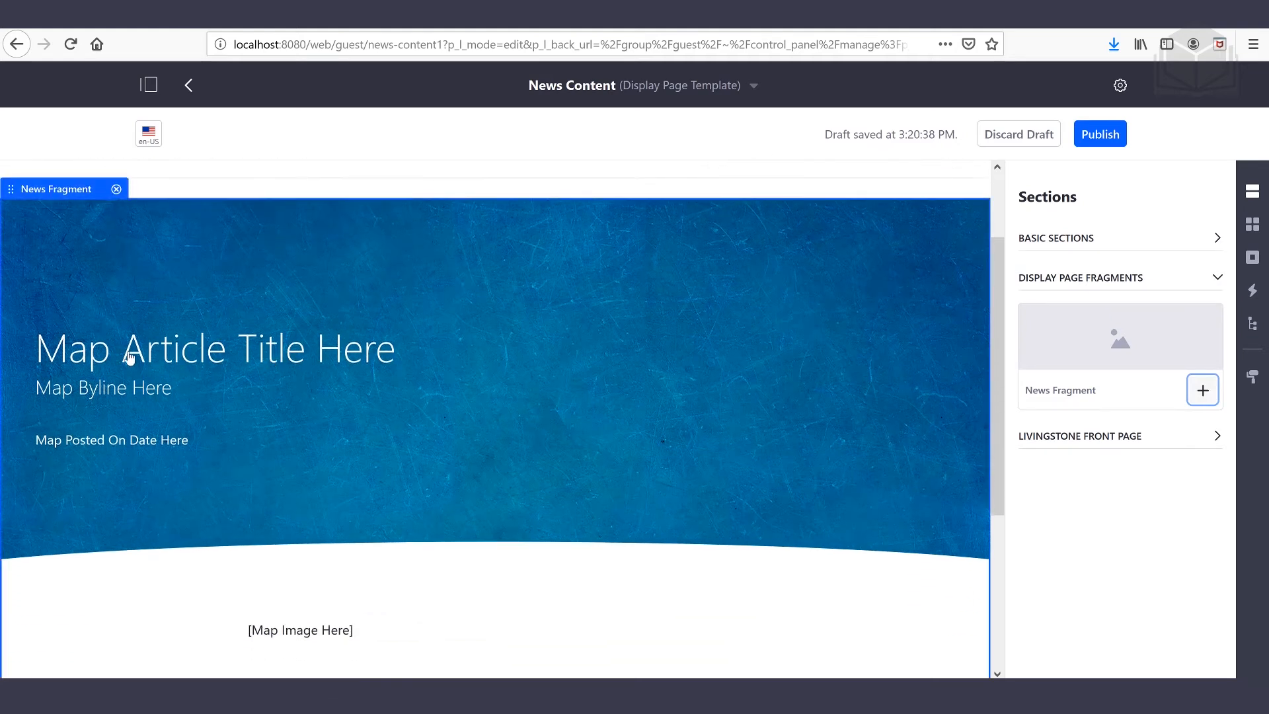
pyautogui.click(294, 358)
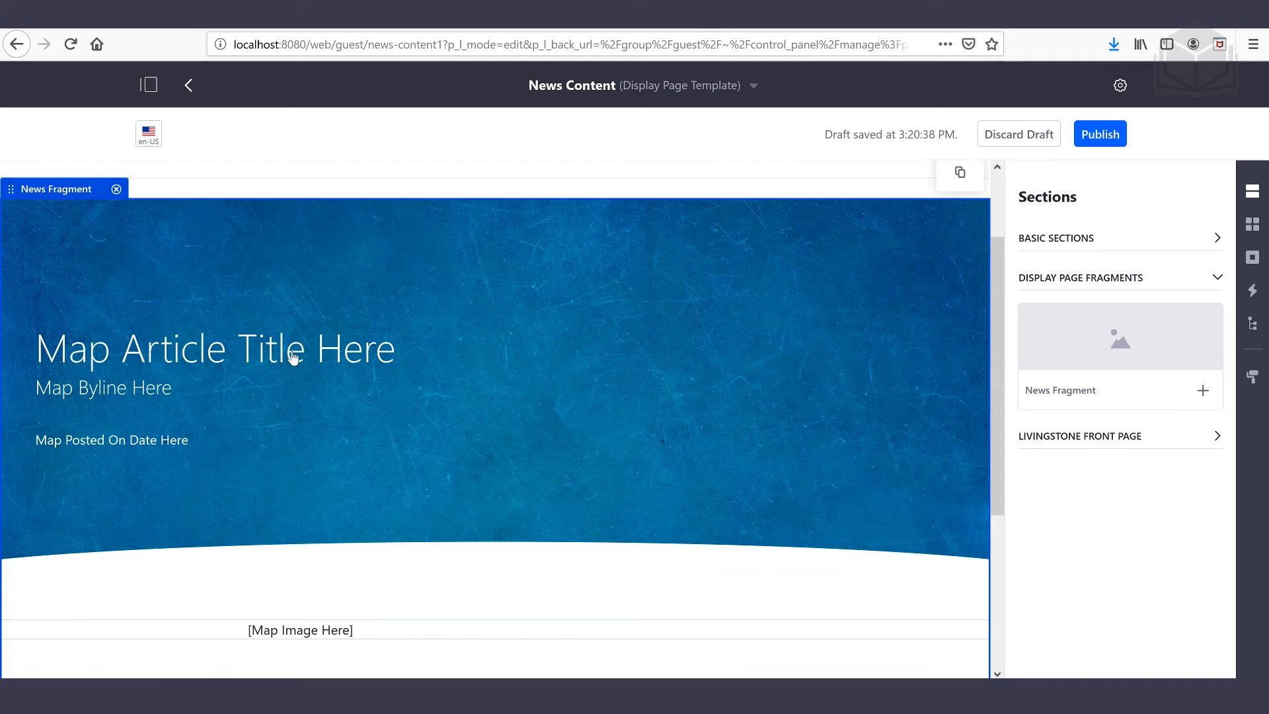
pyautogui.click(294, 357)
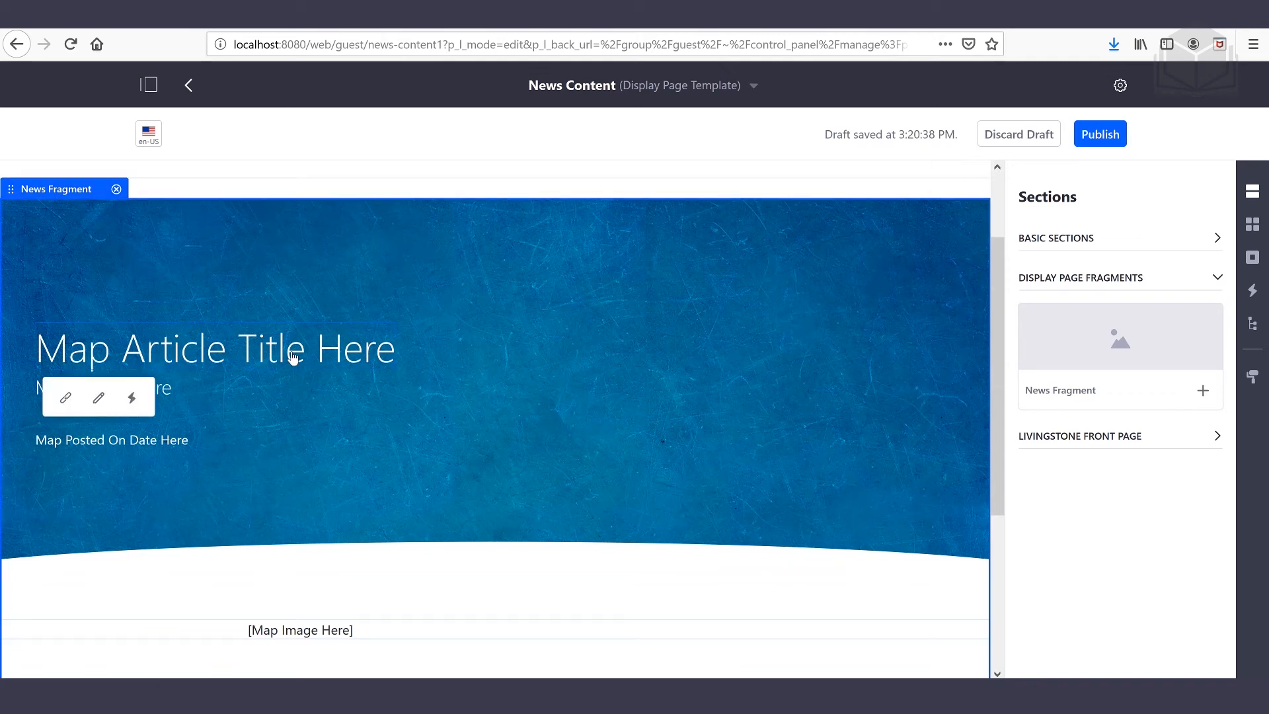
pyautogui.click(132, 399)
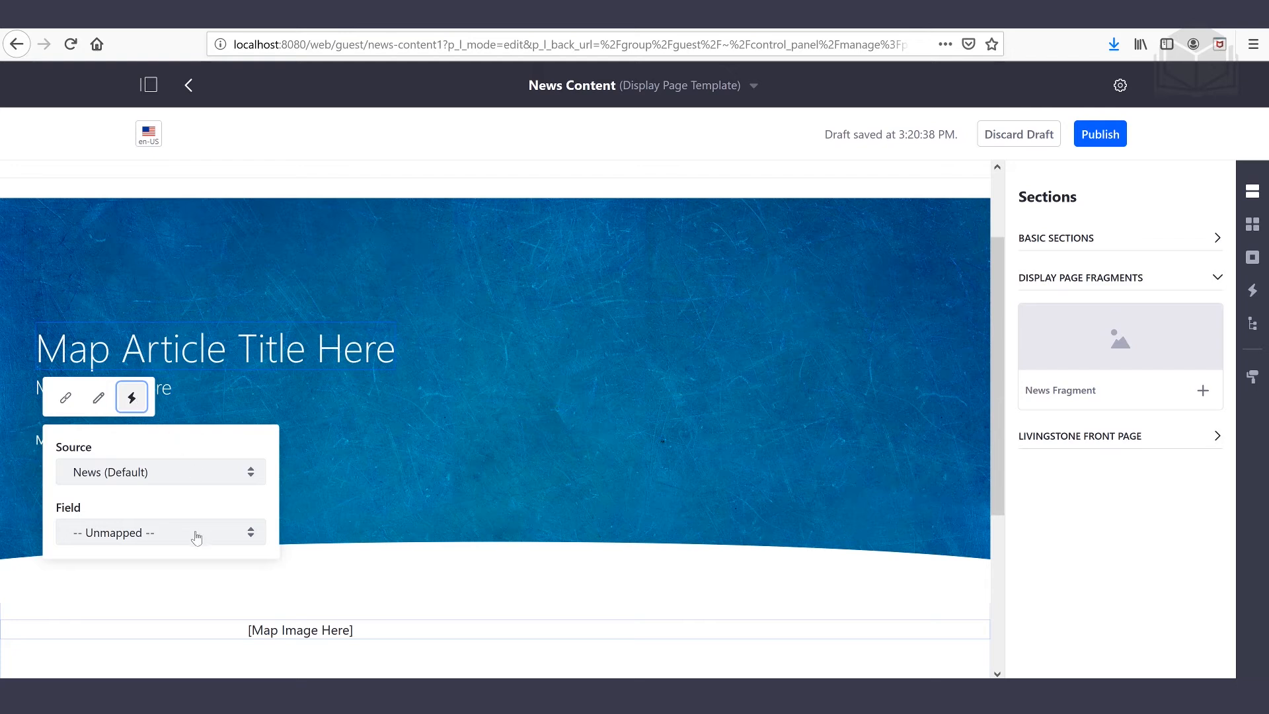
pyautogui.click(138, 539)
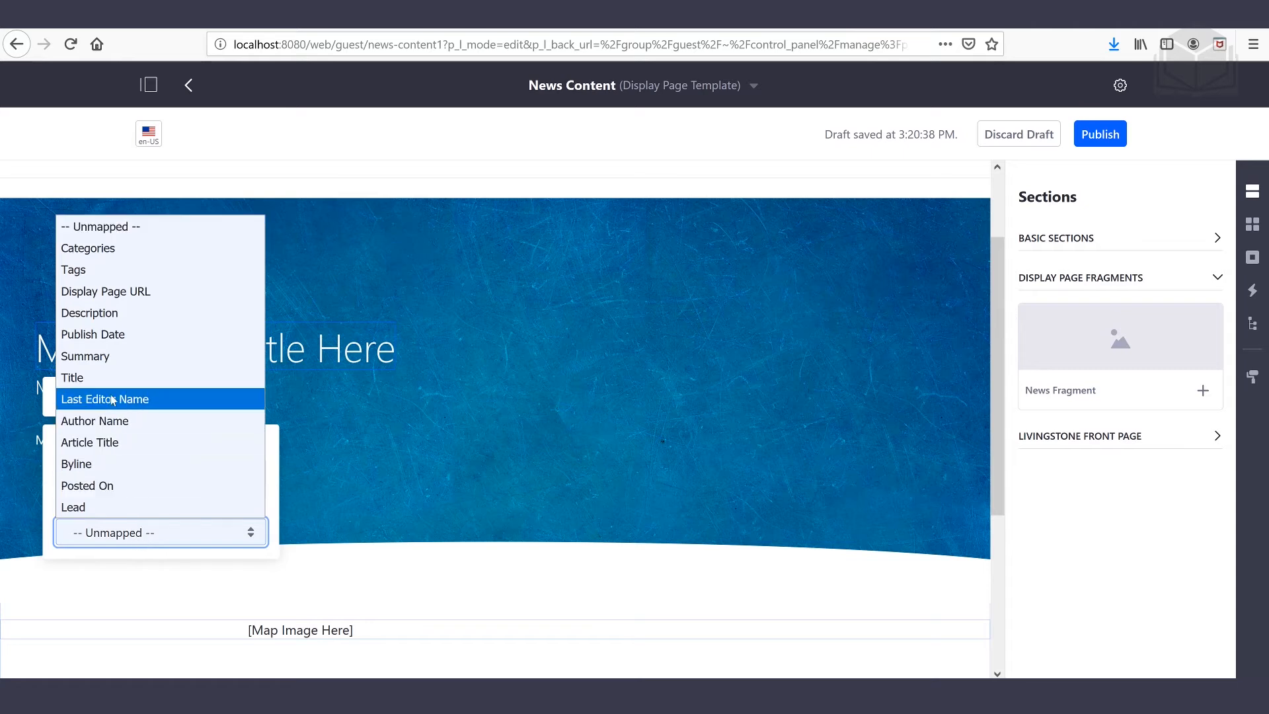
pyautogui.click(144, 442)
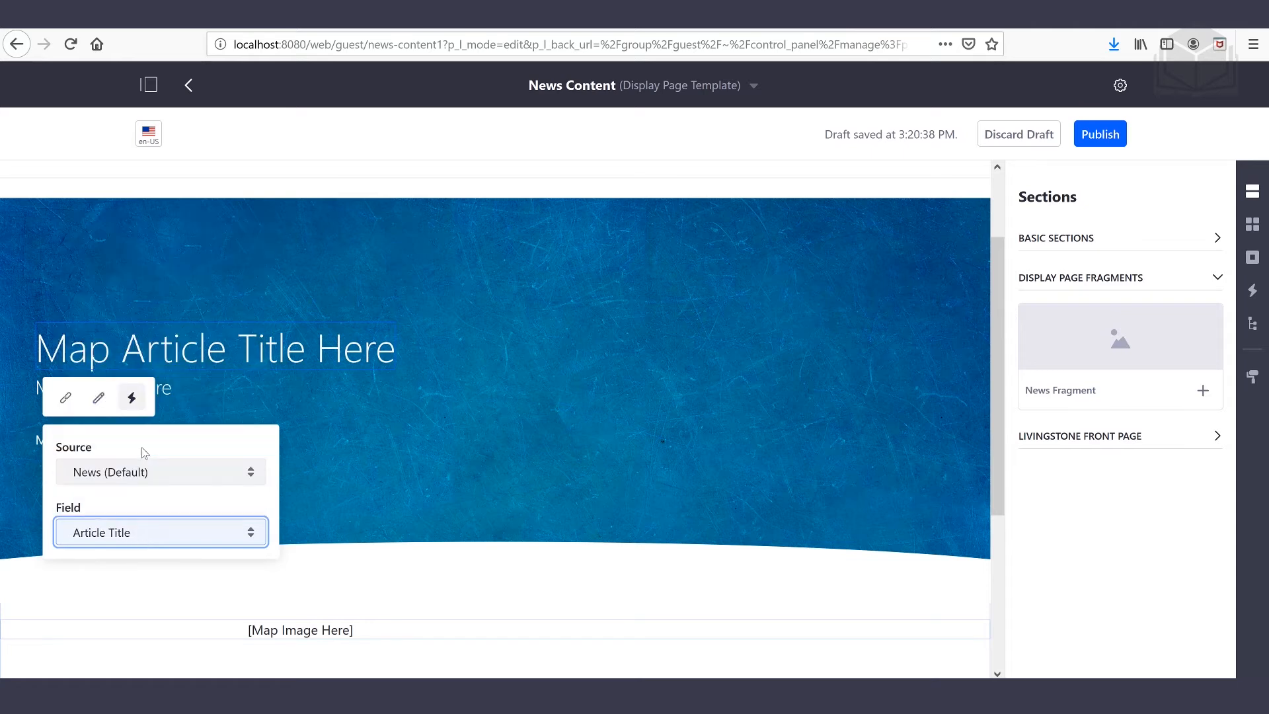
pyautogui.click(363, 573)
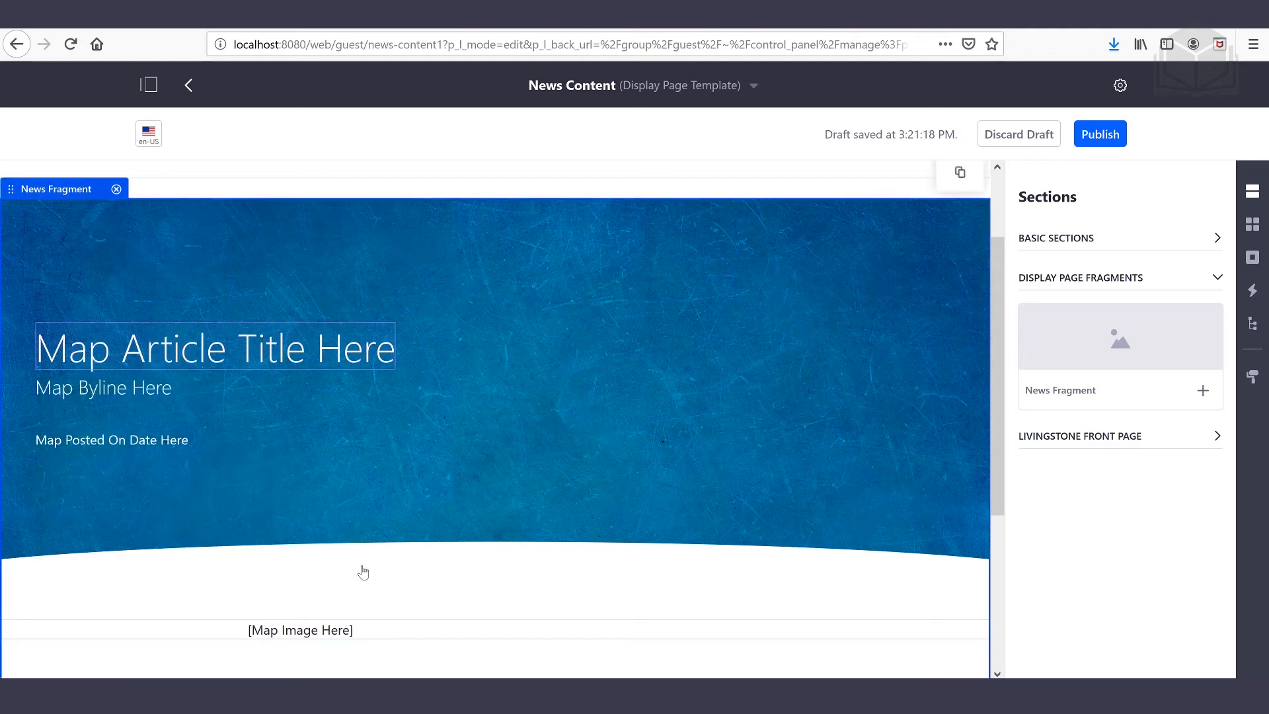
# - Map the fragment's byline placeholder to the Byline field of the News (Default) source
pyautogui.click(106, 394)
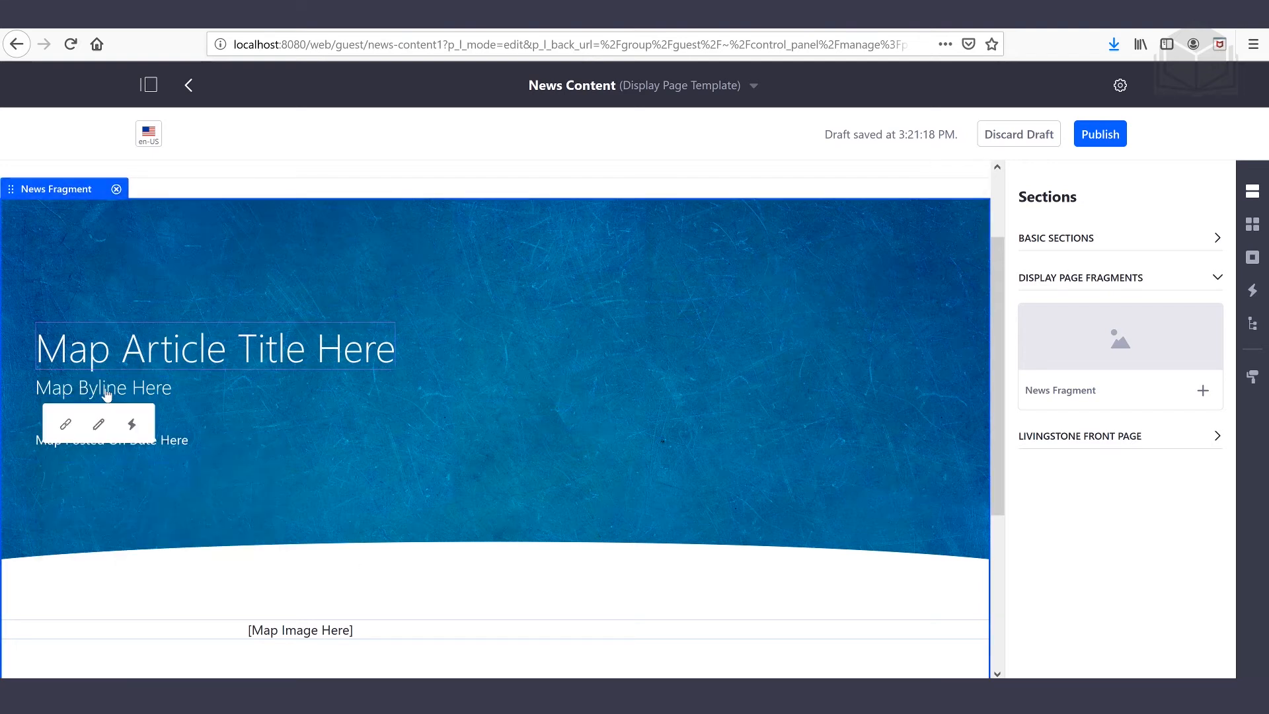
pyautogui.click(131, 425)
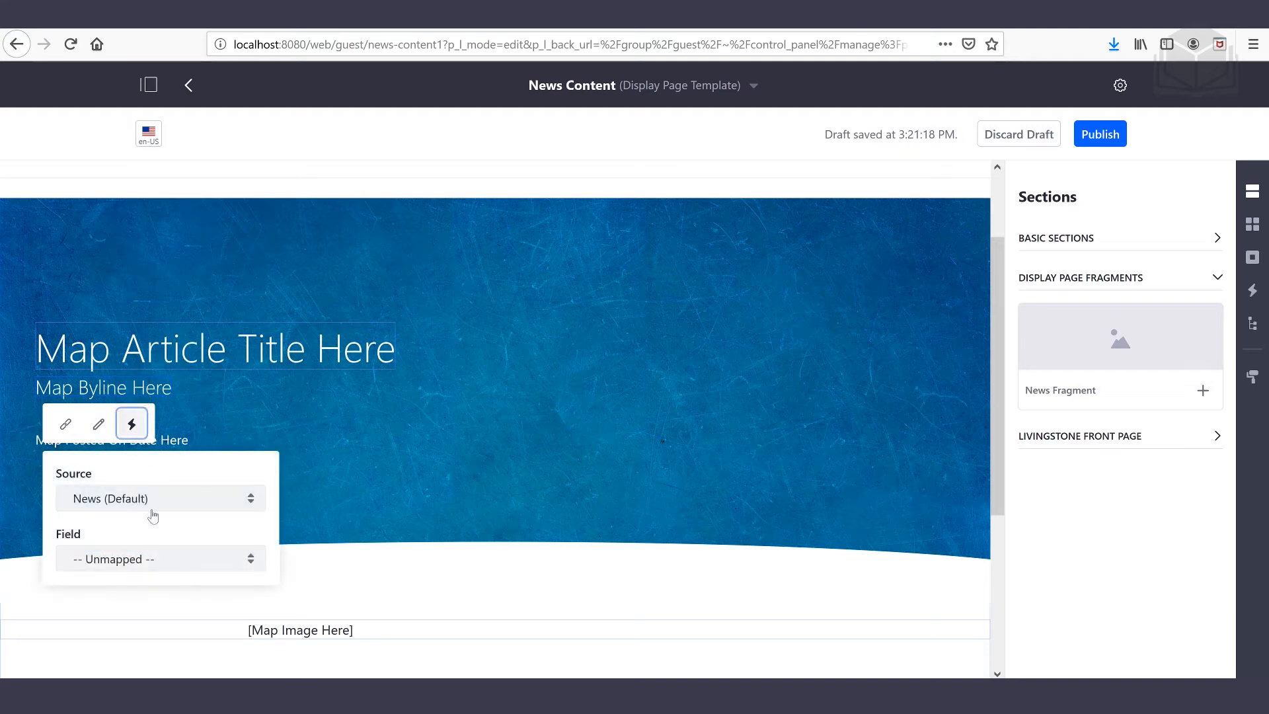
pyautogui.click(139, 561)
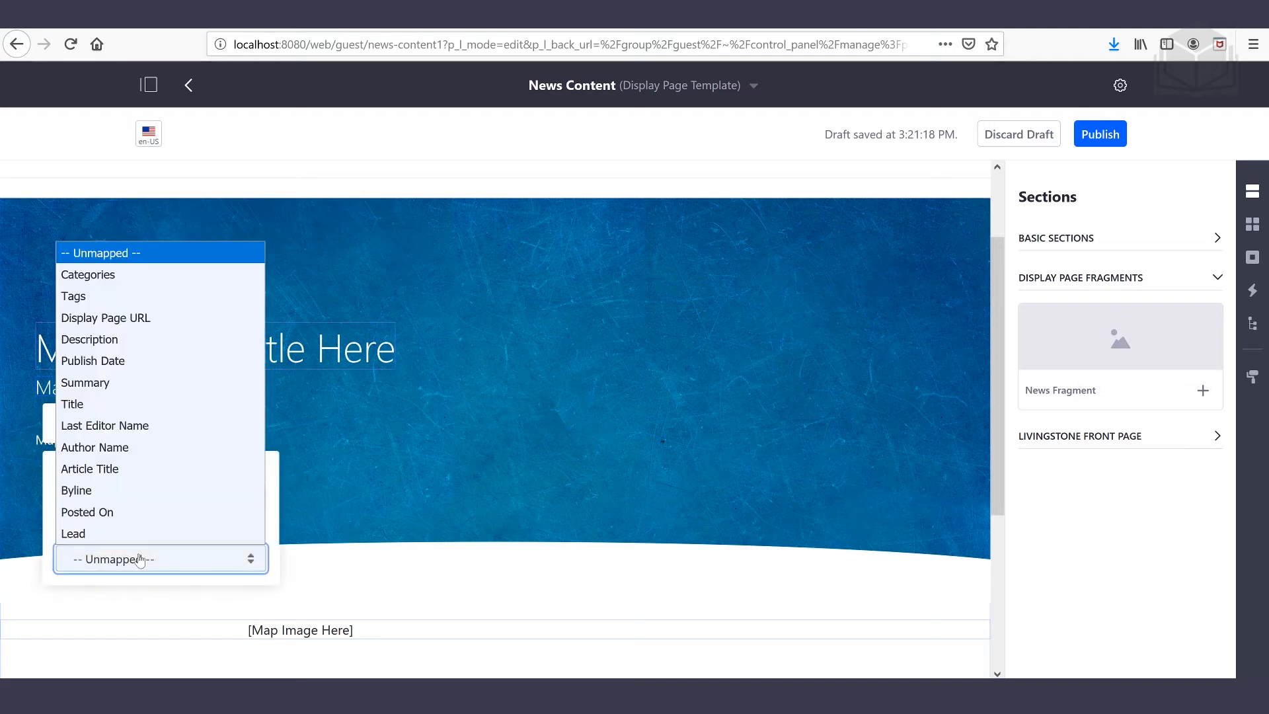
pyautogui.click(140, 492)
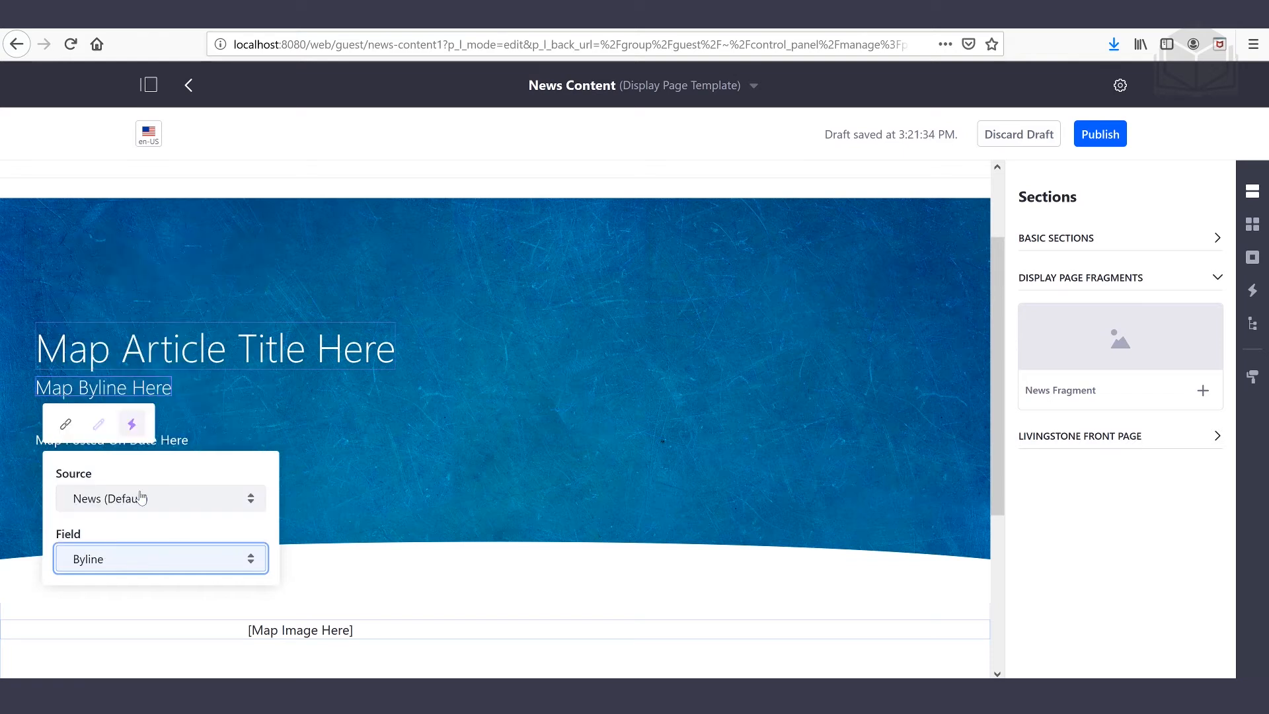
pyautogui.click(364, 492)
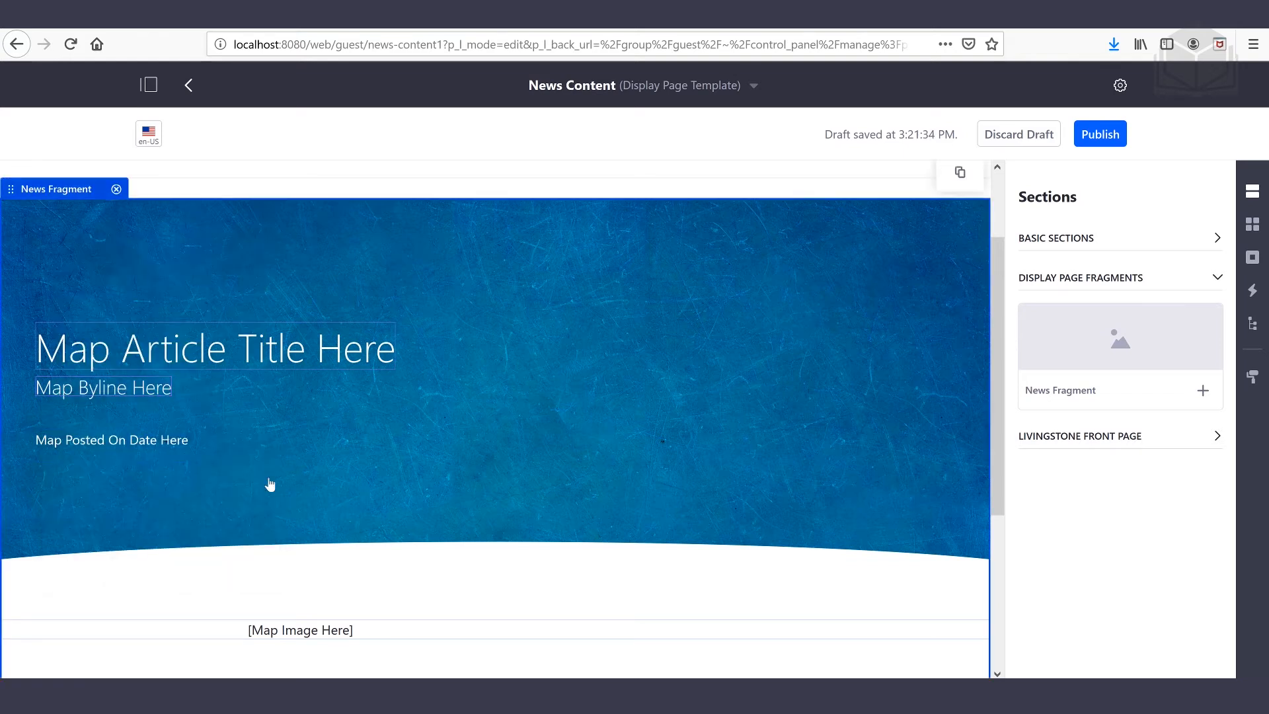
# - Map the fragment's posted-on date placeholder to the Posted On field of the News (Default) source
pyautogui.click(132, 446)
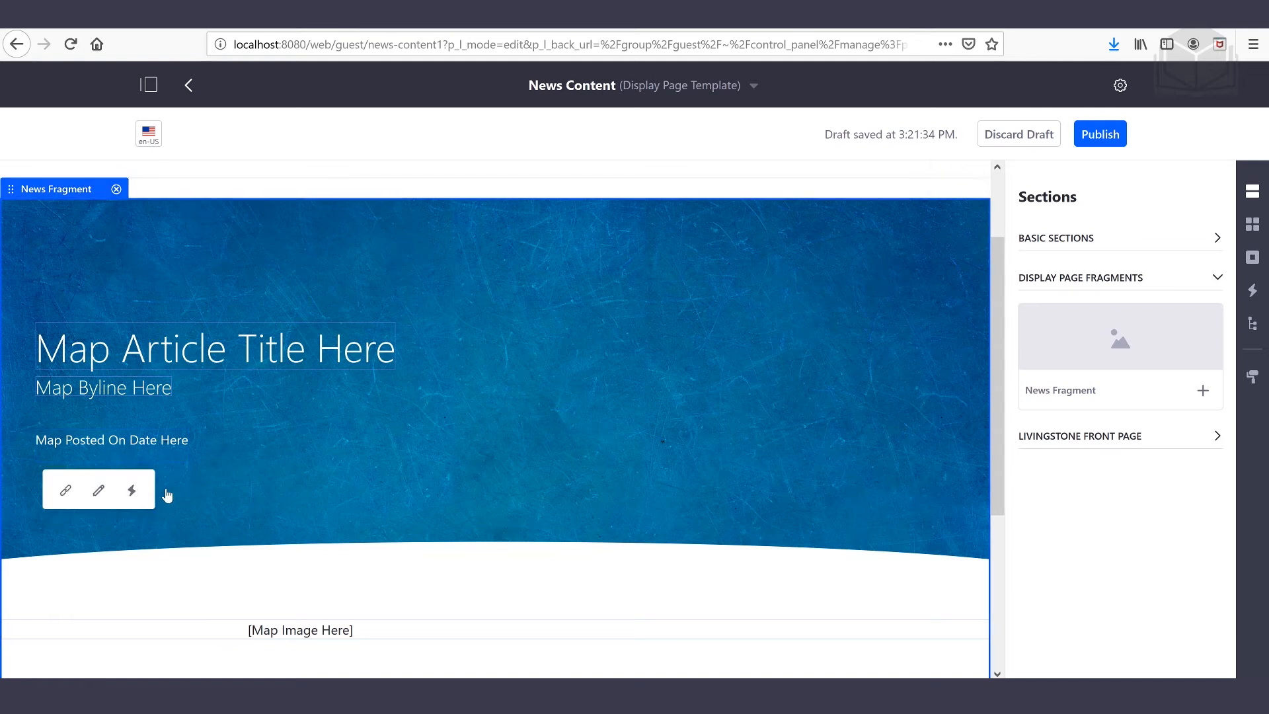
pyautogui.click(133, 490)
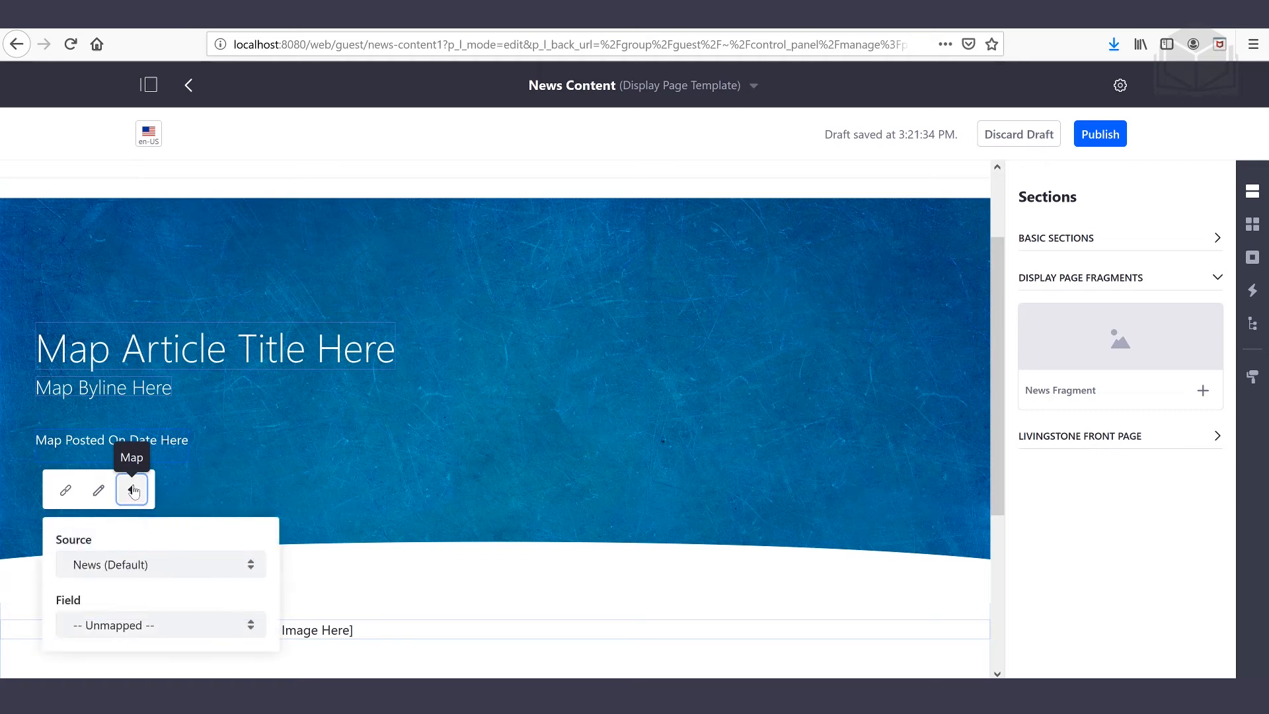
pyautogui.click(184, 624)
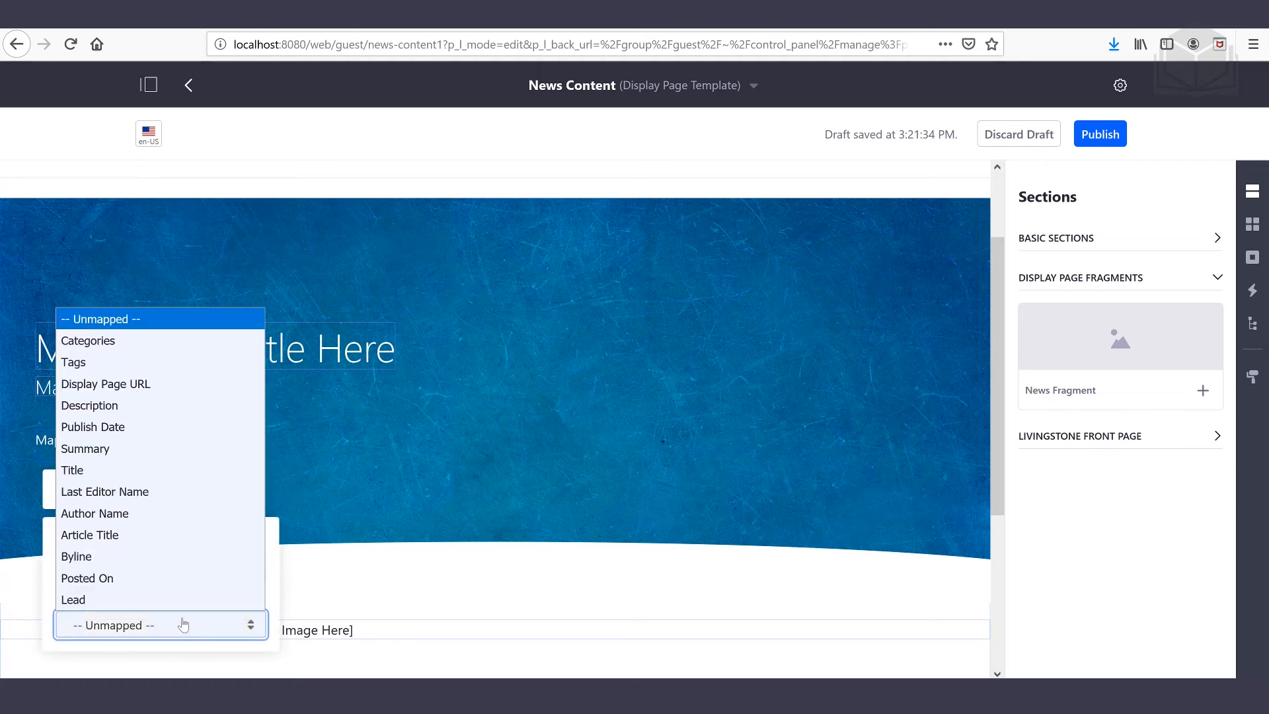
pyautogui.click(165, 578)
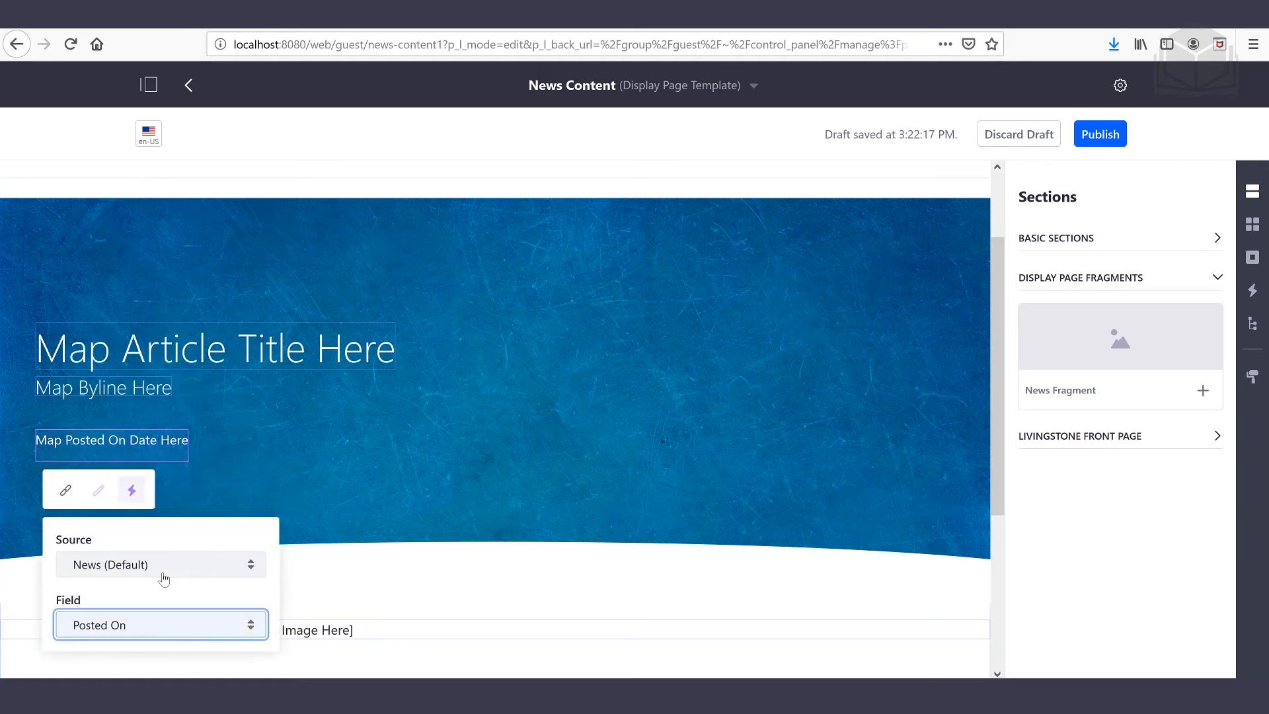
pyautogui.click(326, 490)
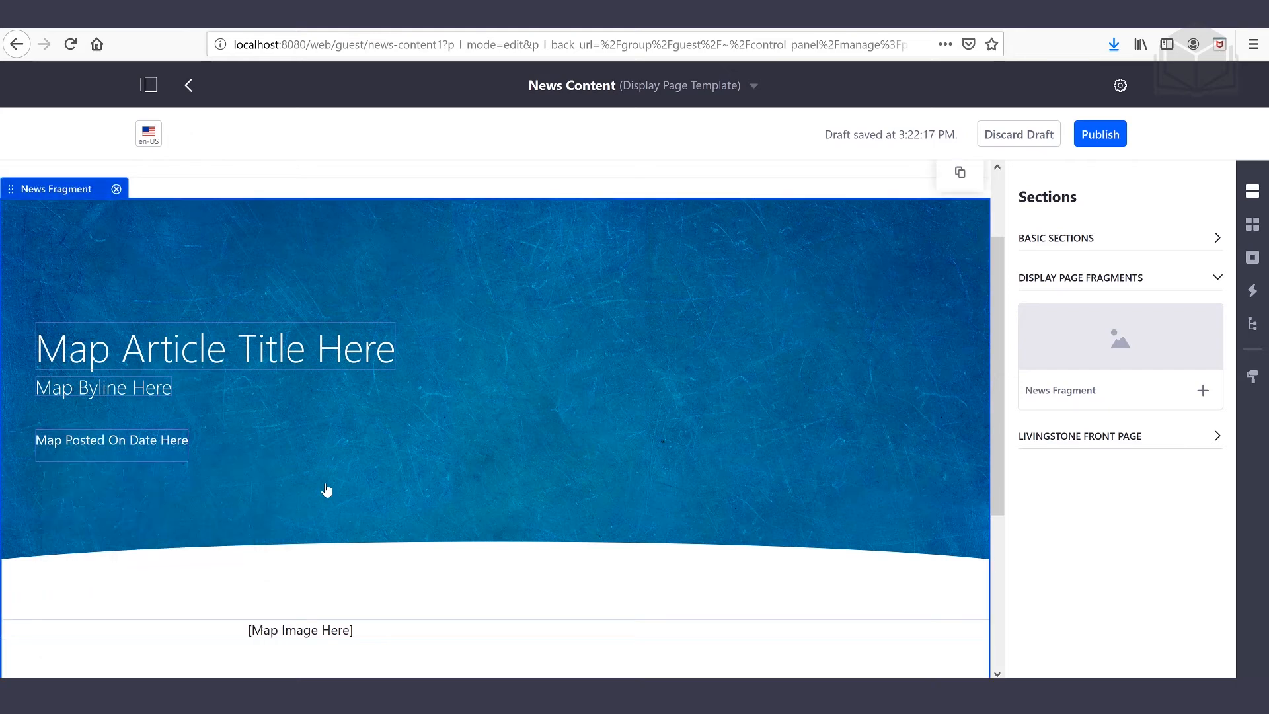
pyautogui.click(165, 441)
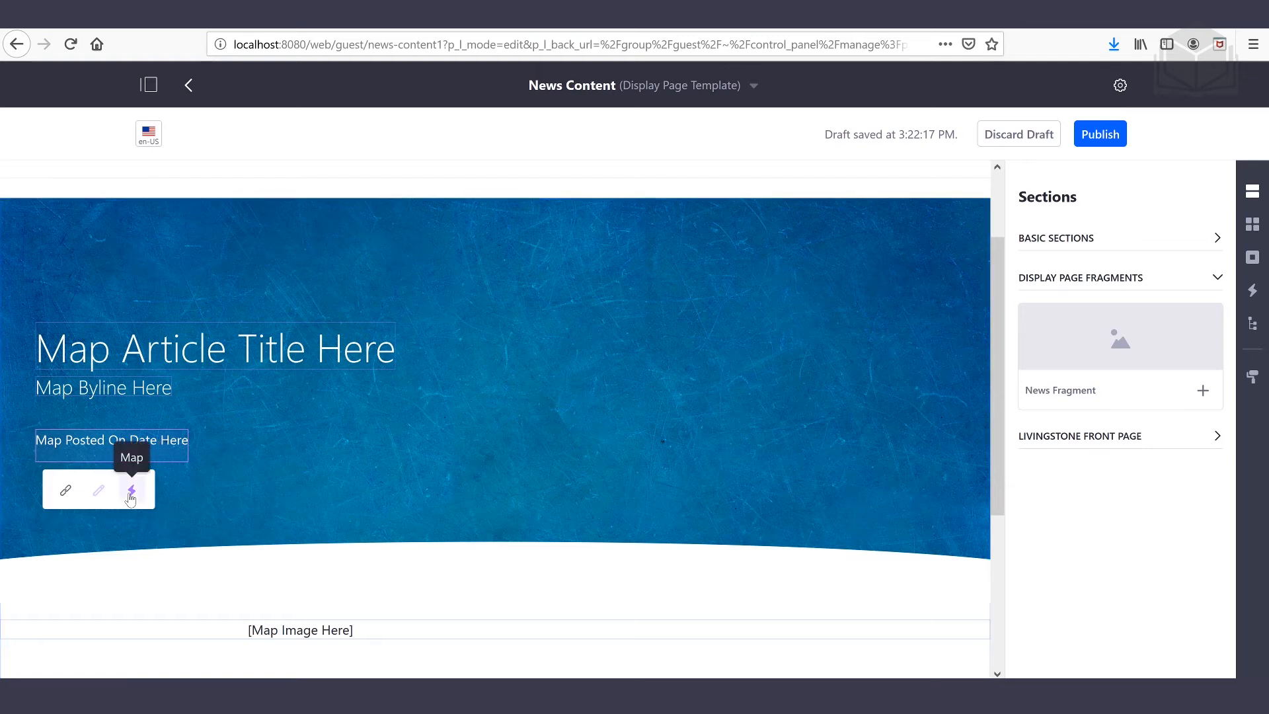
# - Map the fragment's image placeholder to the Story Image field of the News (Default) source
pyautogui.click(274, 509)
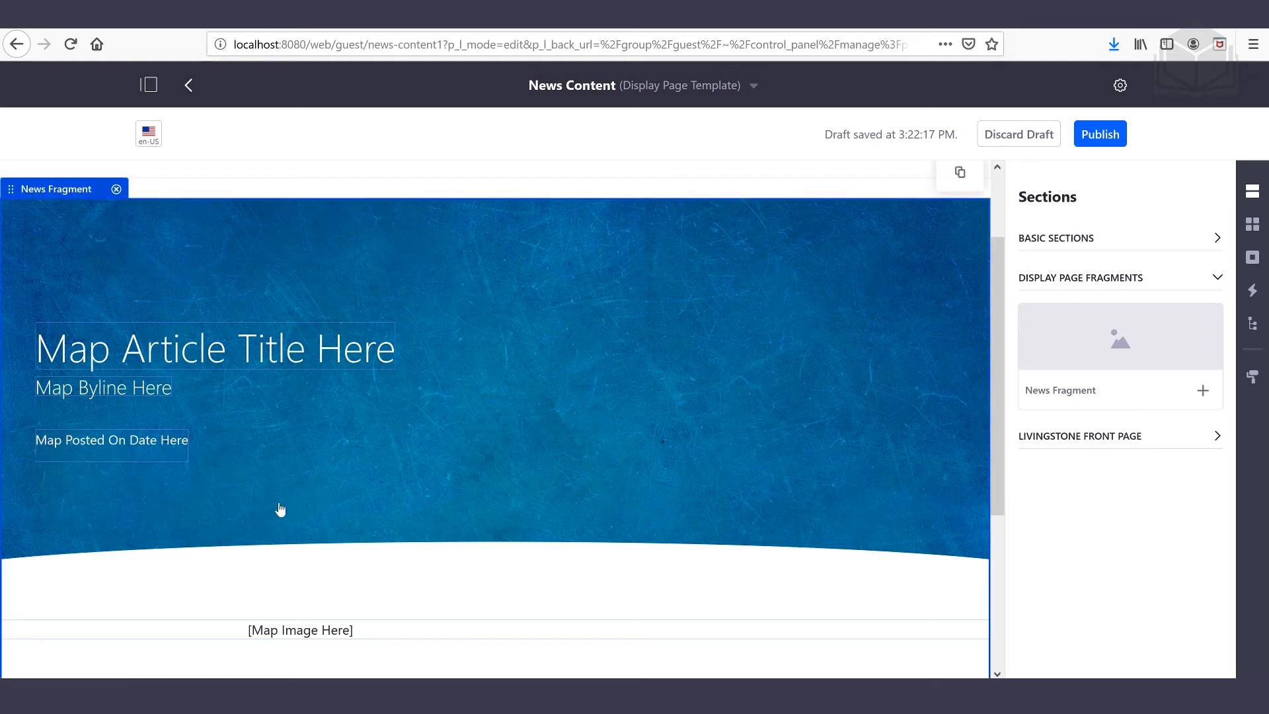
pyautogui.click(308, 635)
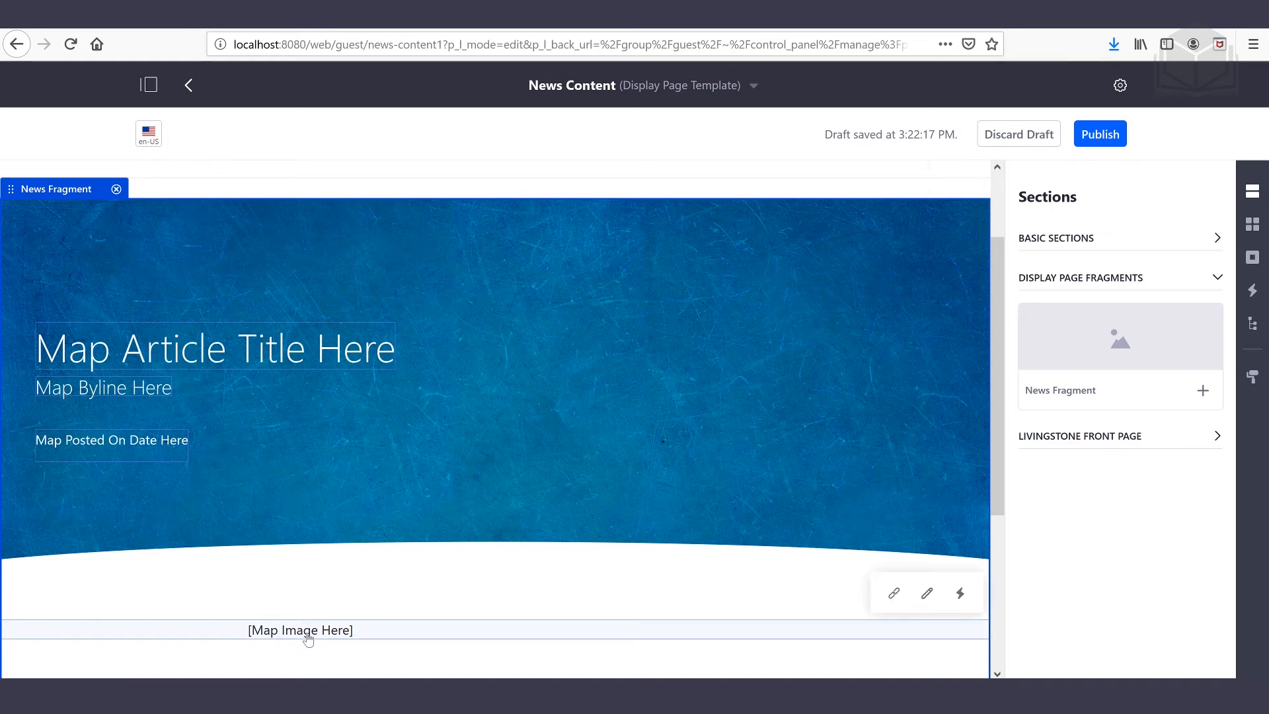
pyautogui.click(959, 595)
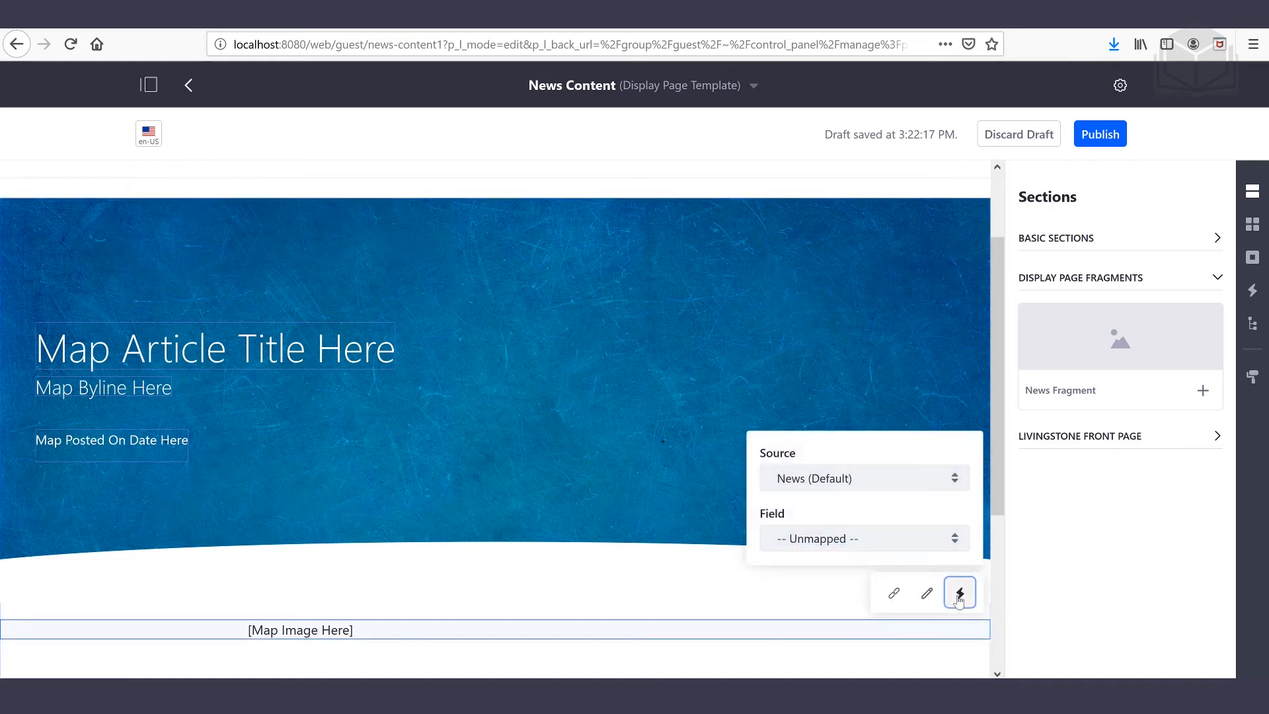
pyautogui.click(863, 539)
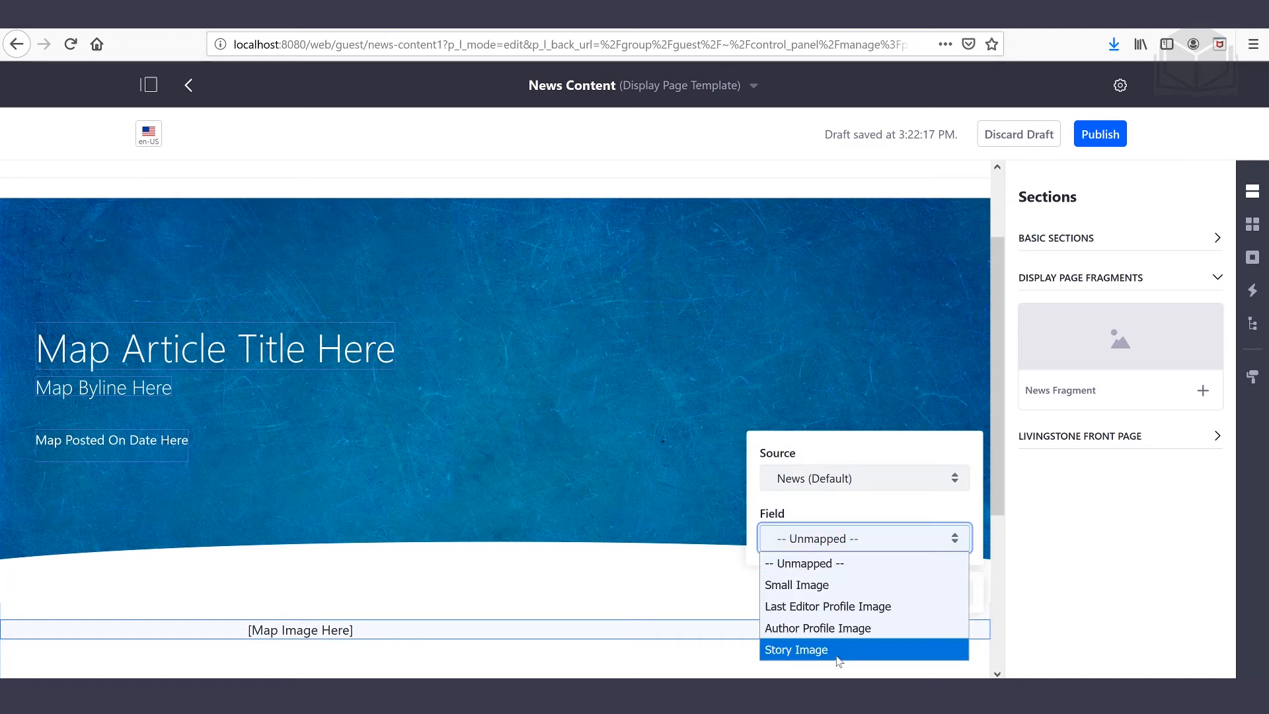
pyautogui.click(837, 654)
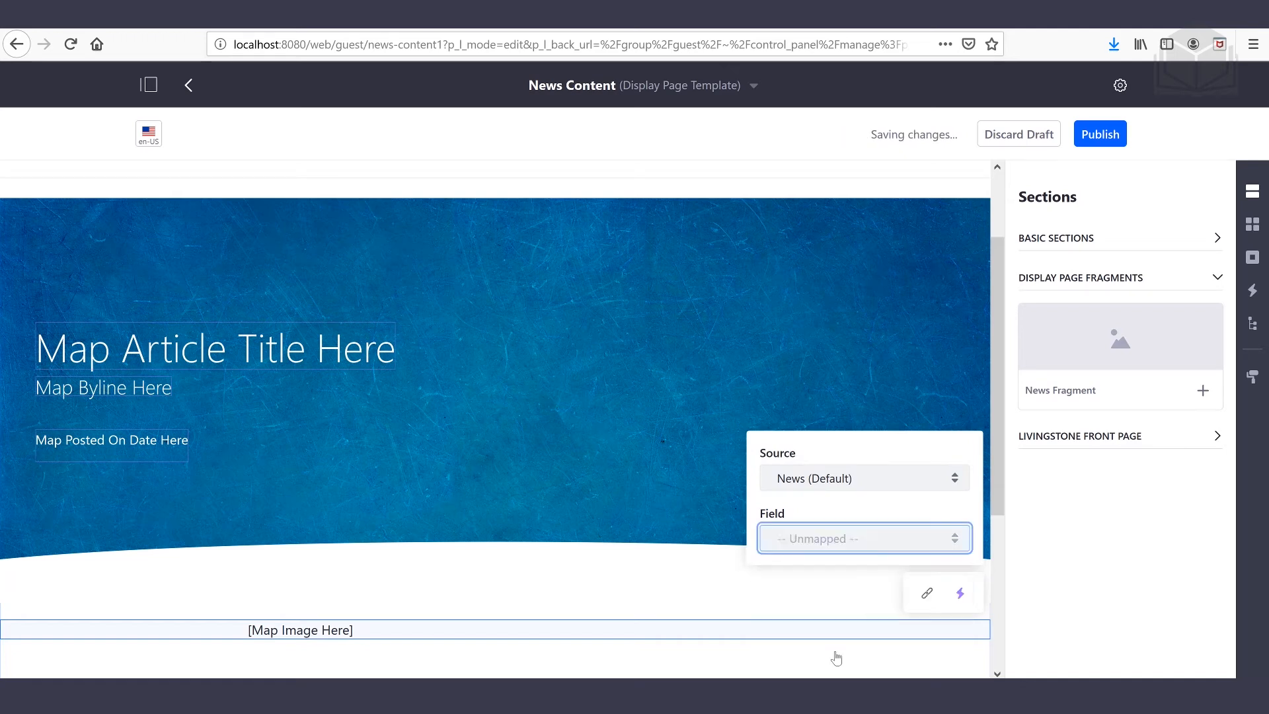
# - Map the fragment's lead placeholder to the Lead field of the News (Default) source
pyautogui.scroll(-3, 565, 513)
pyautogui.scroll(-1, 561, 513)
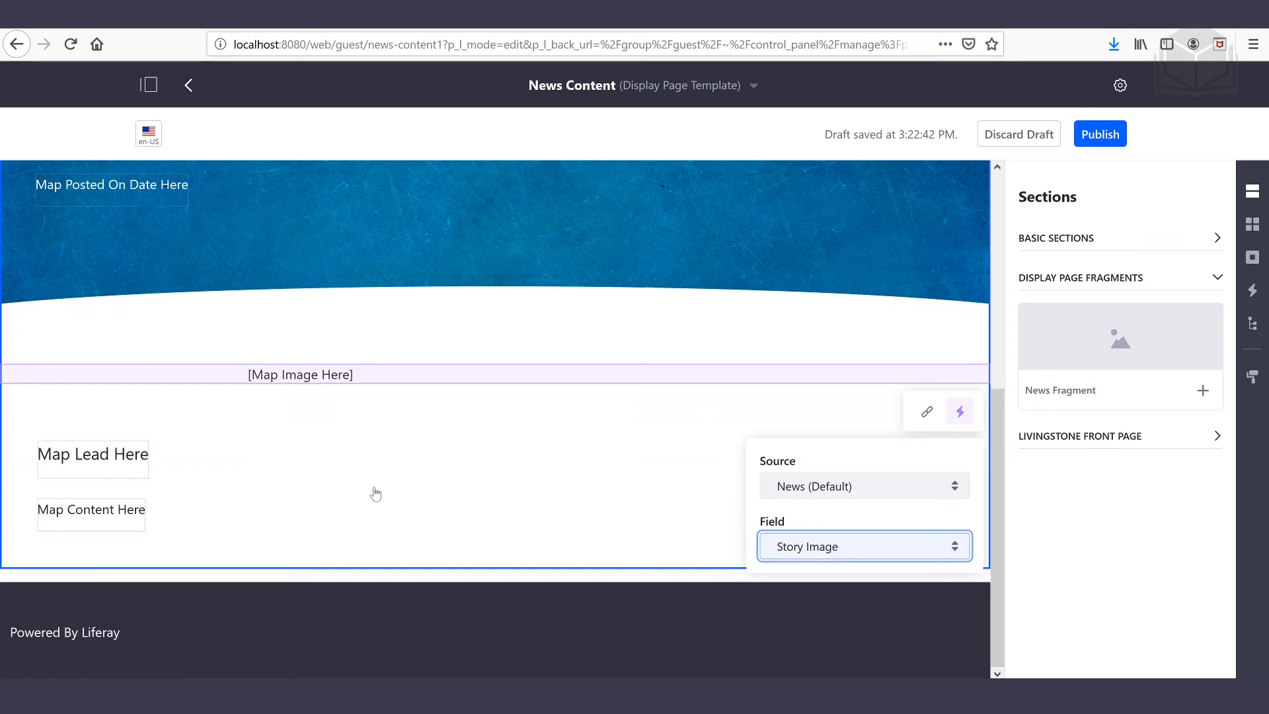
pyautogui.click(110, 466)
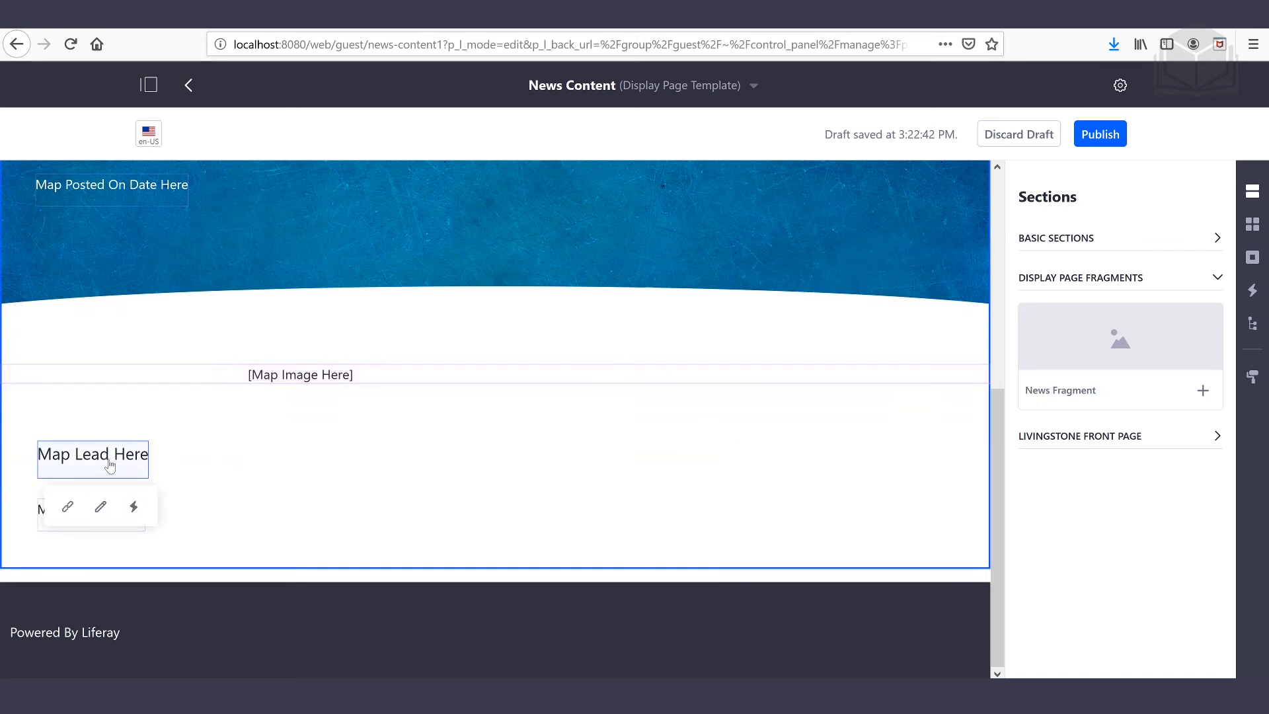
pyautogui.click(135, 510)
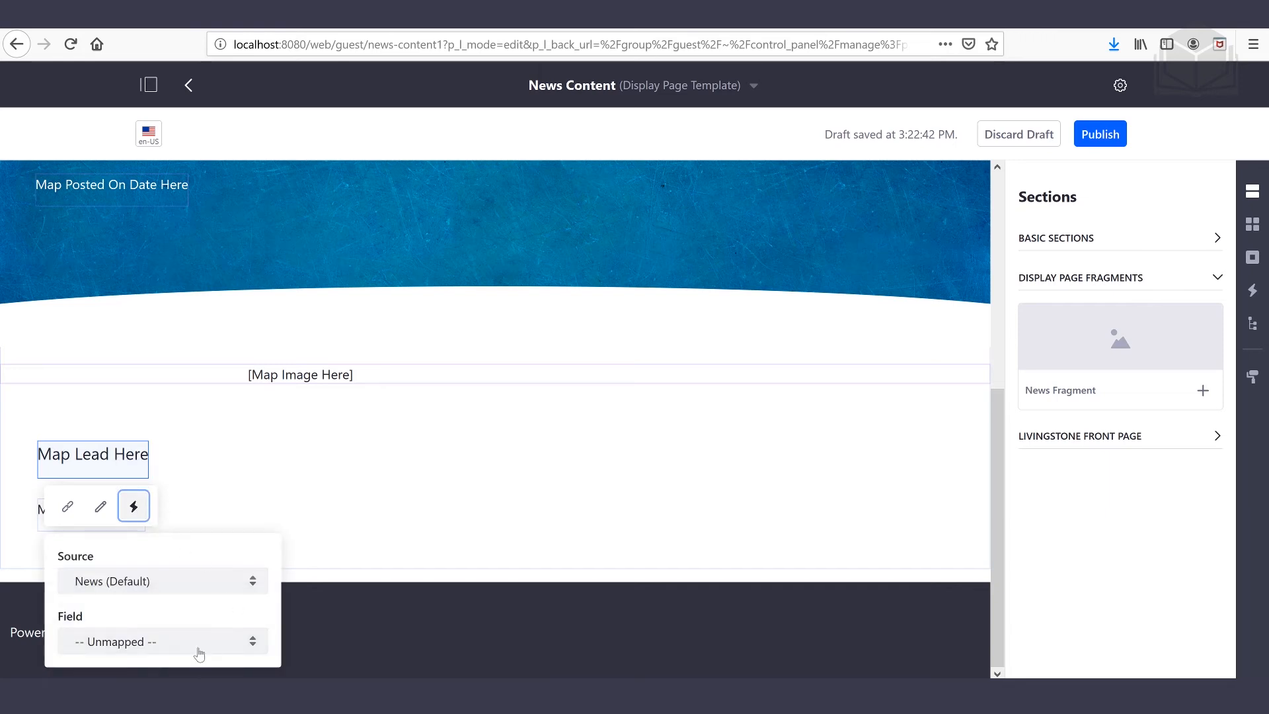
pyautogui.click(198, 649)
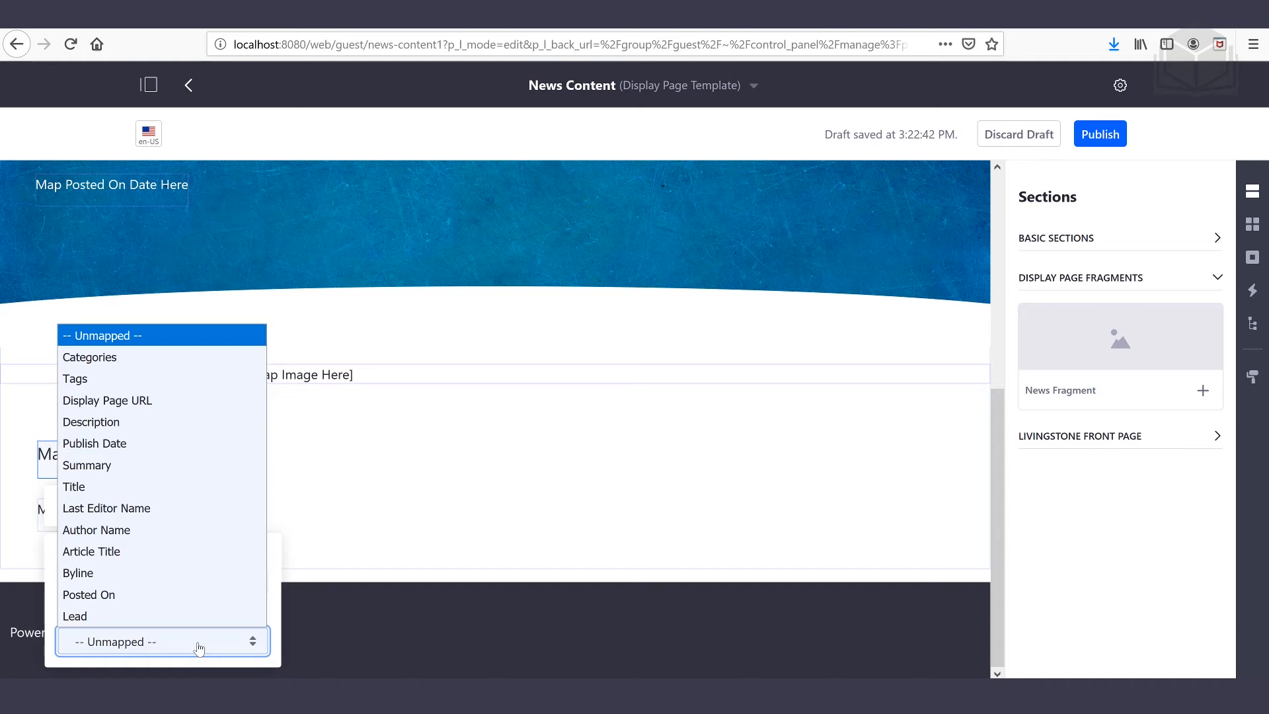
pyautogui.click(198, 616)
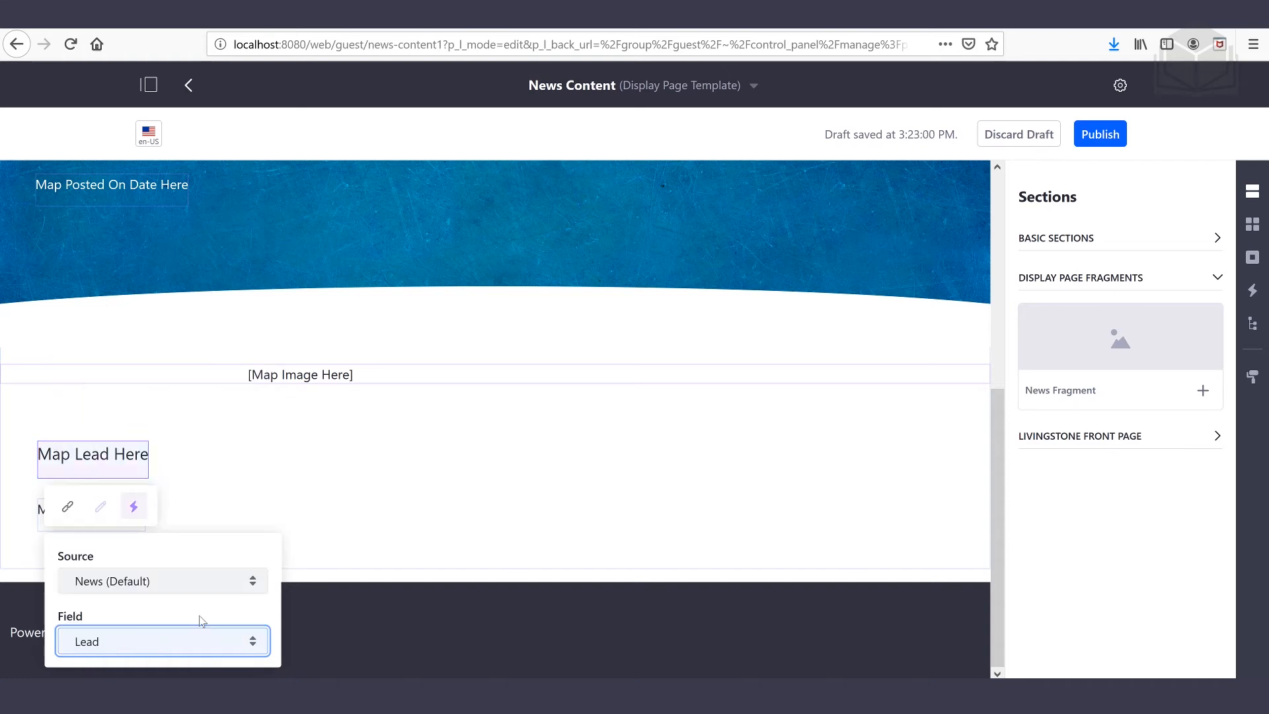
pyautogui.click(335, 527)
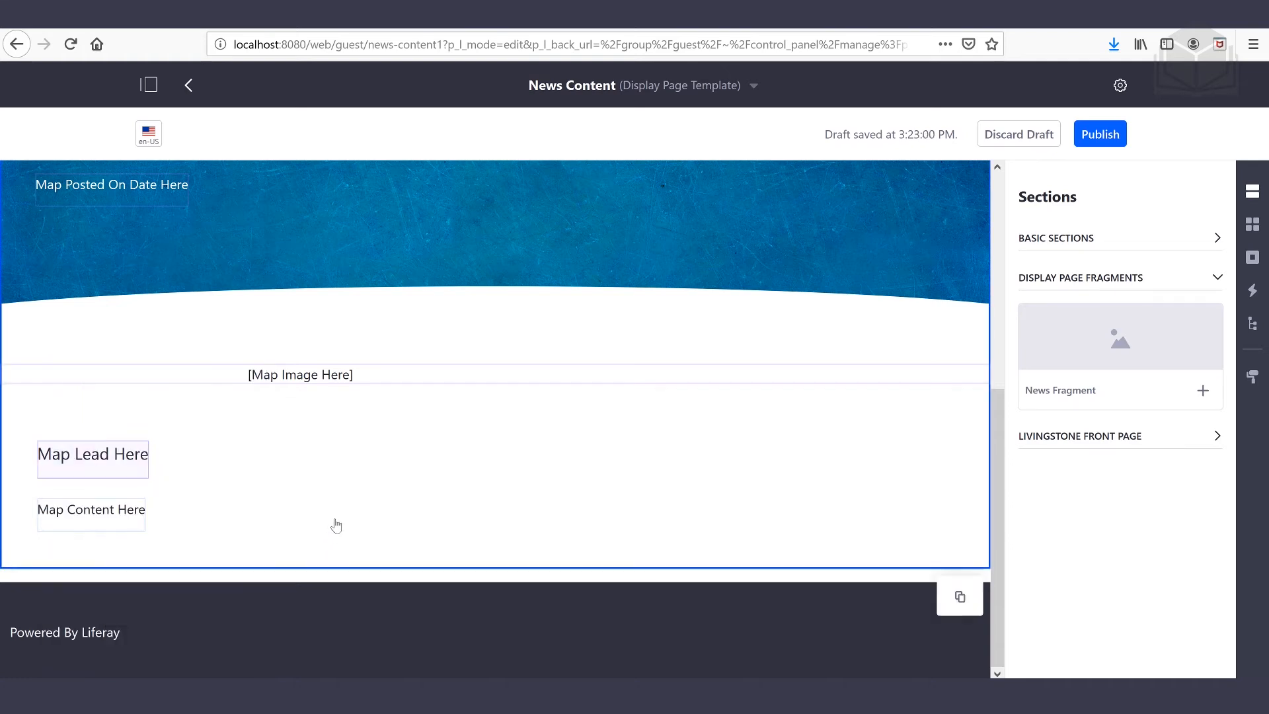
# - Map the fragment's content placeholder to the Content field of the News (Default) source
pyautogui.click(121, 524)
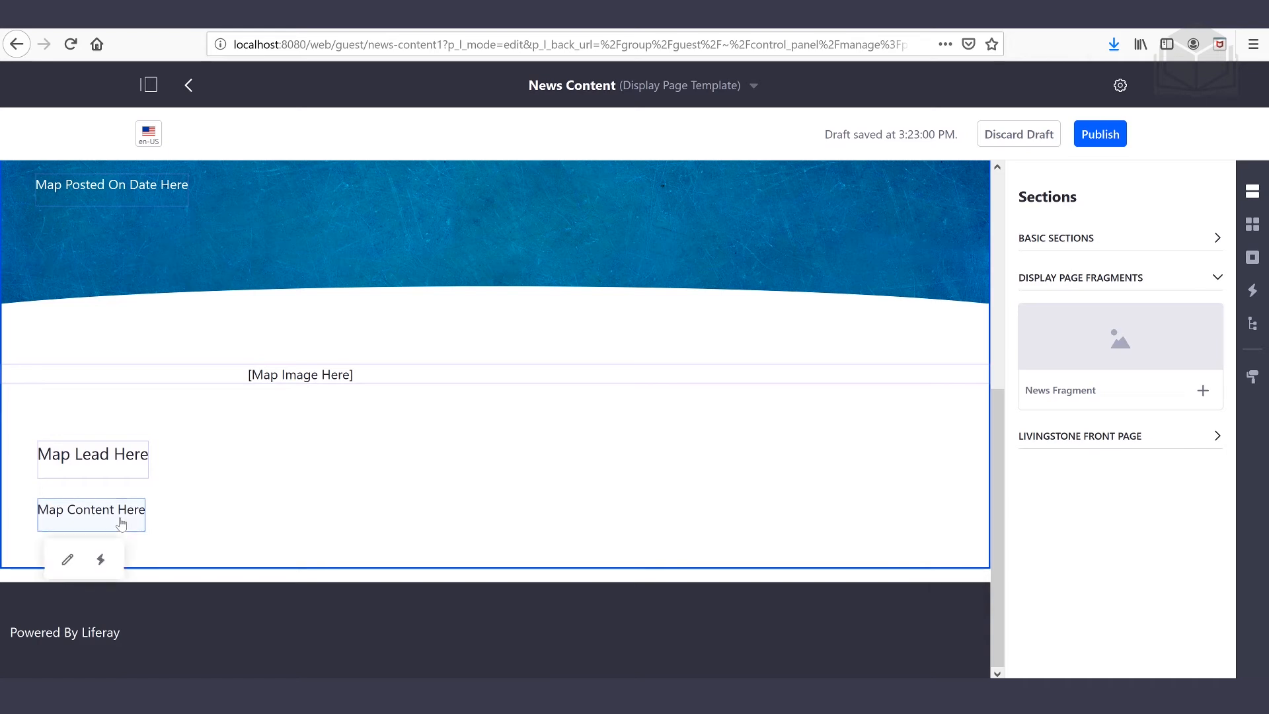
pyautogui.click(102, 560)
pyautogui.click(169, 513)
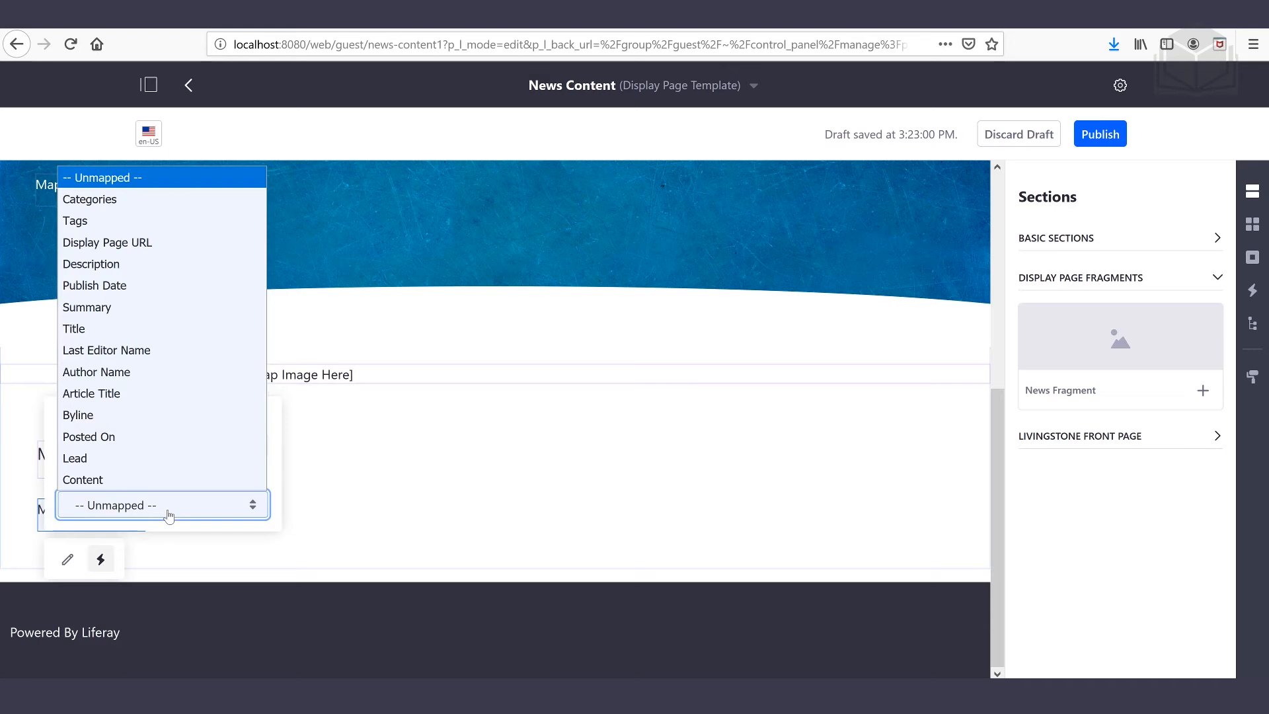
pyautogui.click(170, 482)
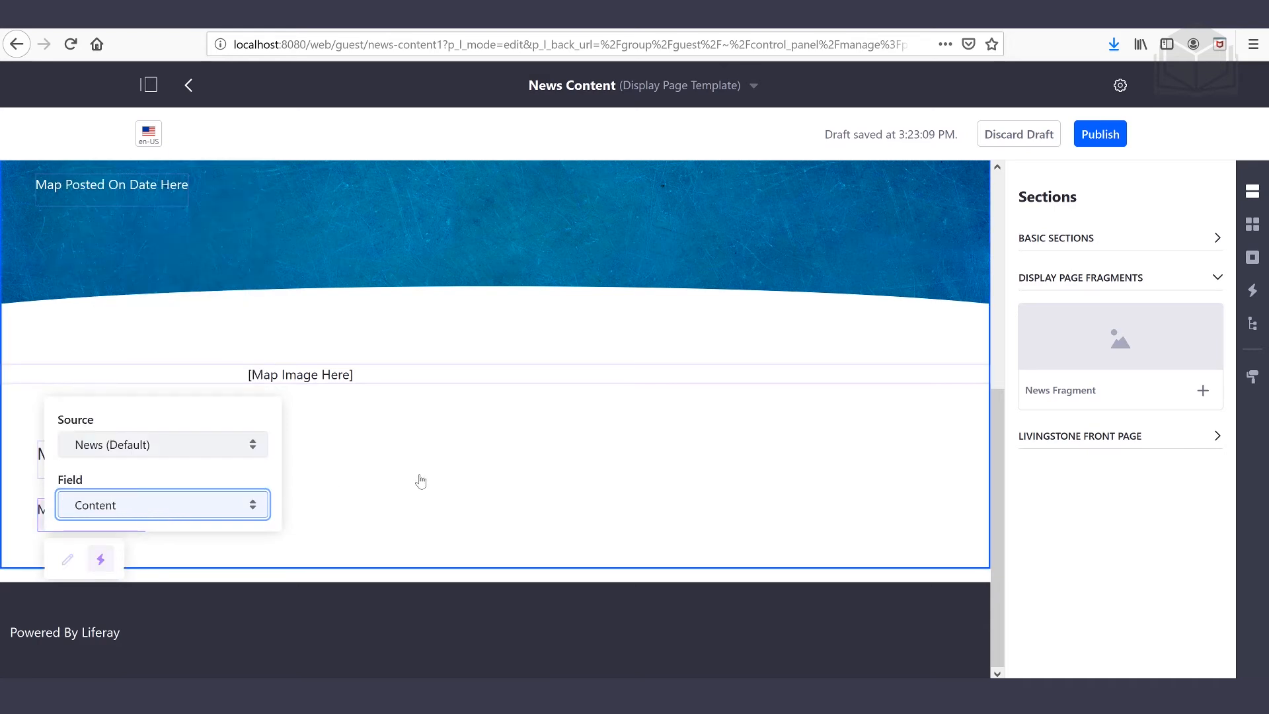
# - Publish the News Content display page template and mark it as the default
pyautogui.click(1107, 136)
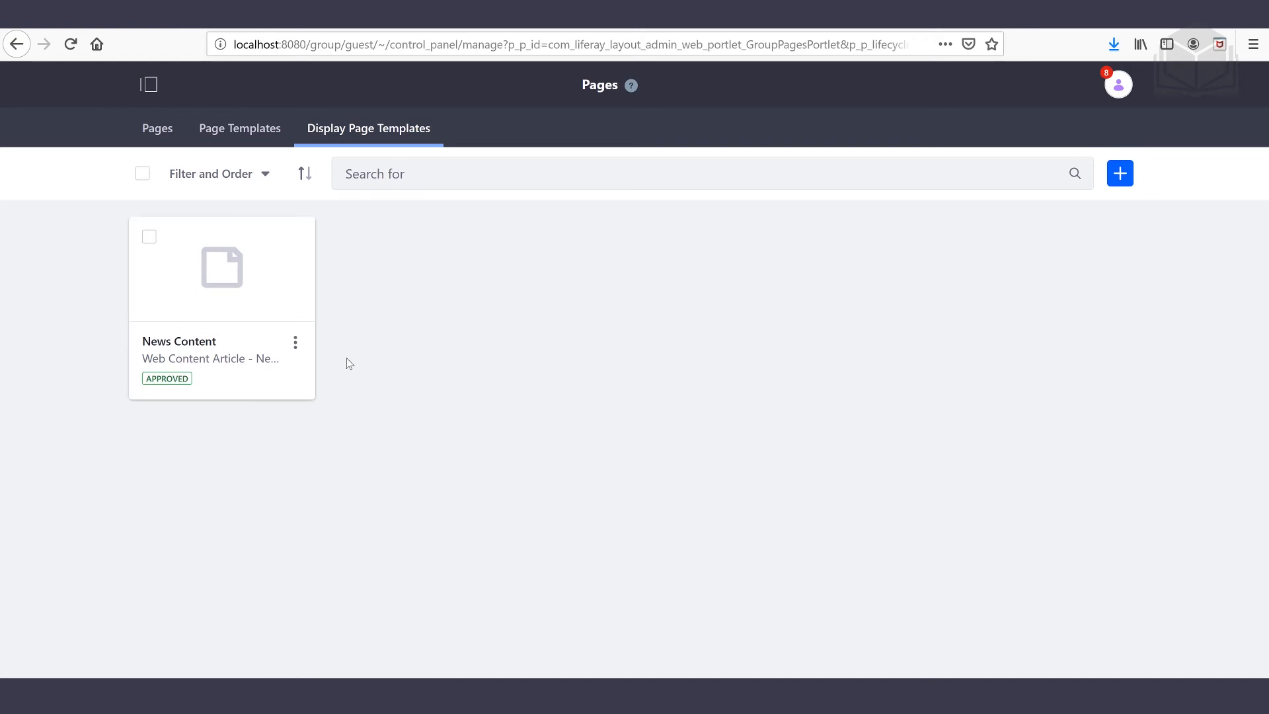
pyautogui.click(296, 344)
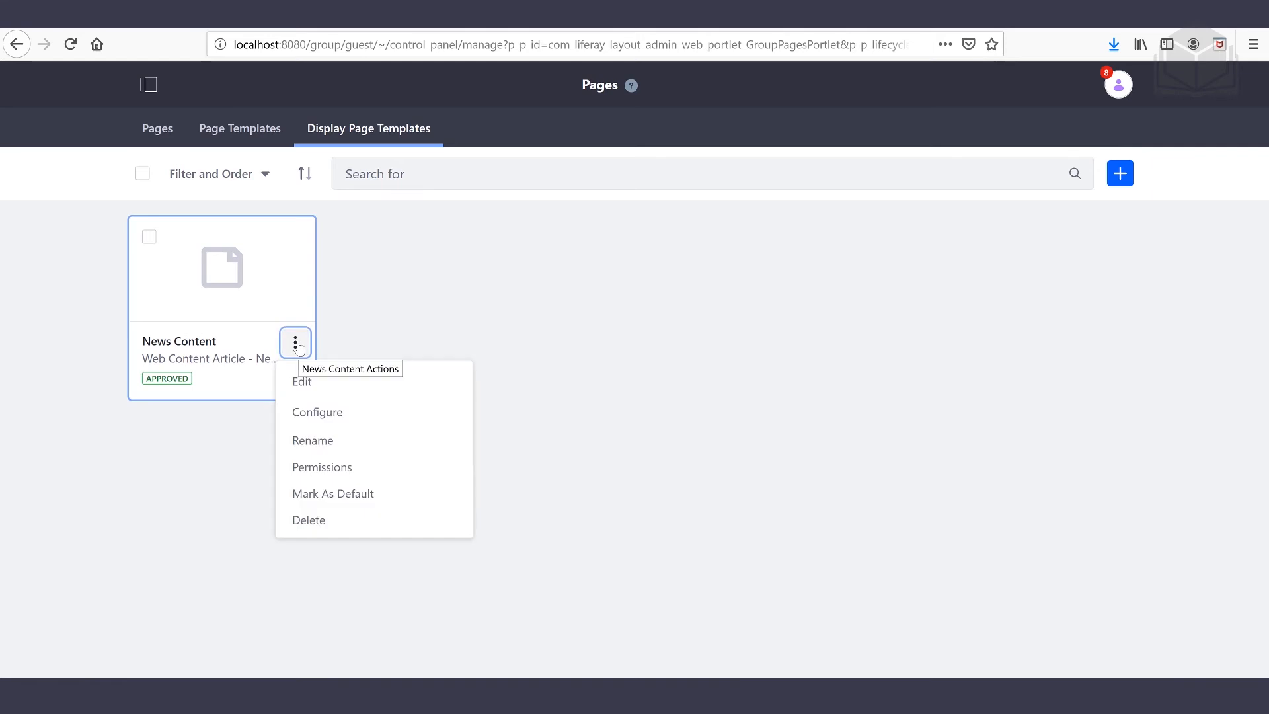
pyautogui.click(361, 494)
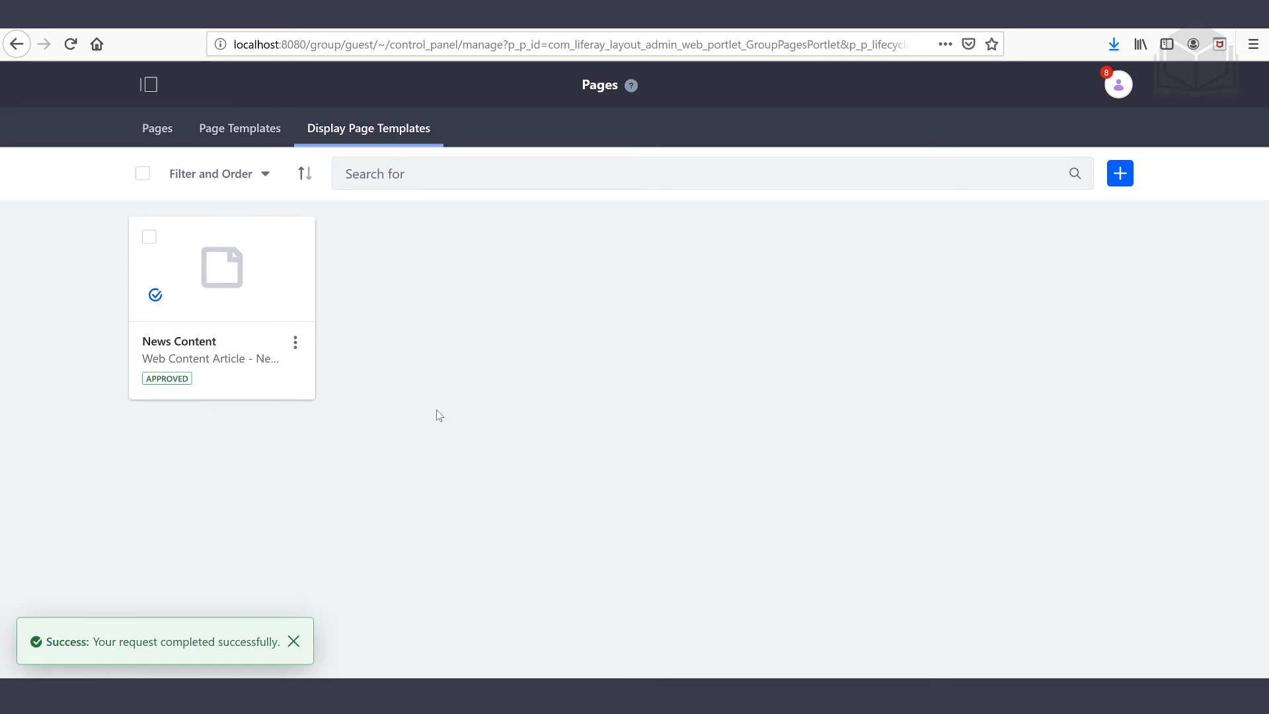
# - Start a new web content article in the site's Web Content using the first News structure
pyautogui.click(149, 86)
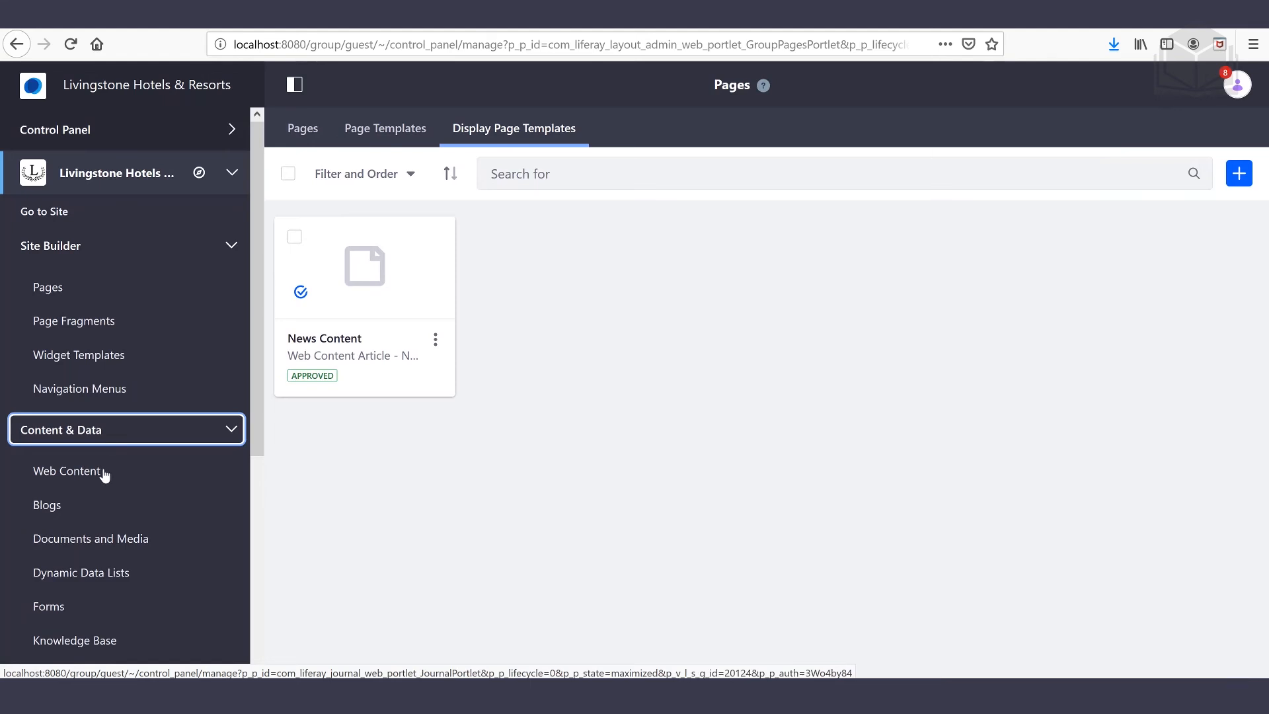
pyautogui.click(68, 472)
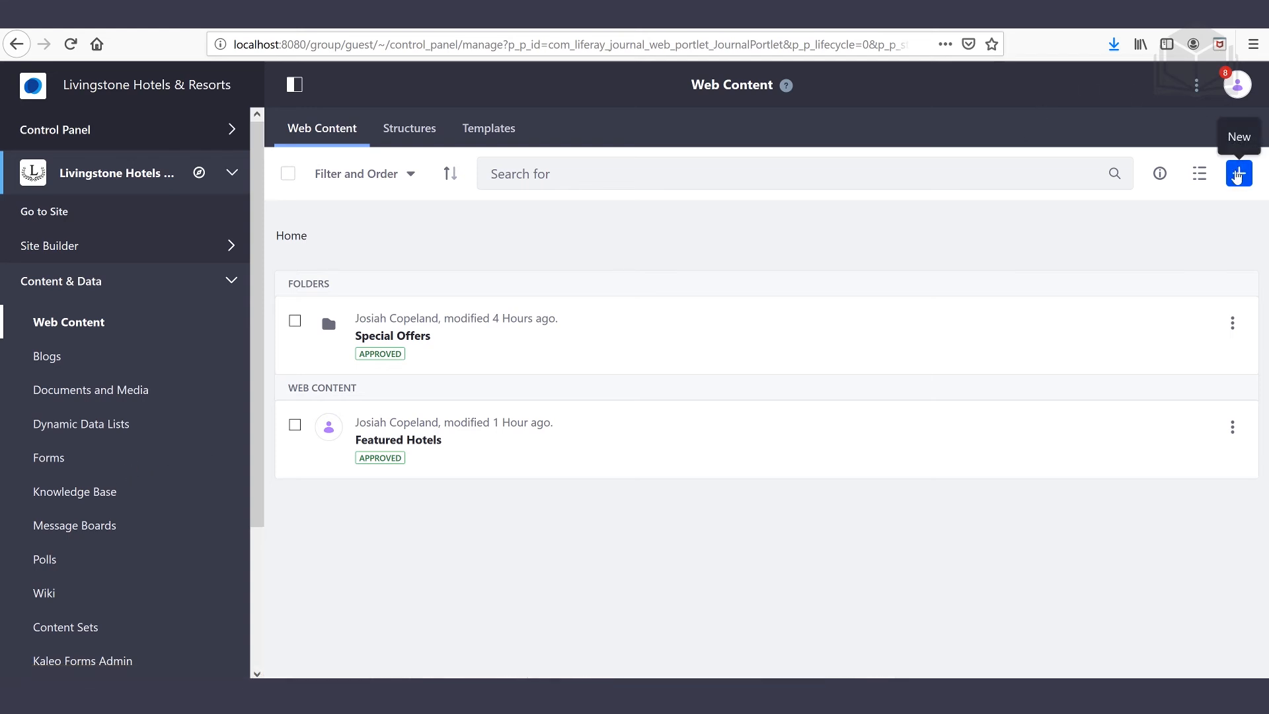
pyautogui.click(1235, 173)
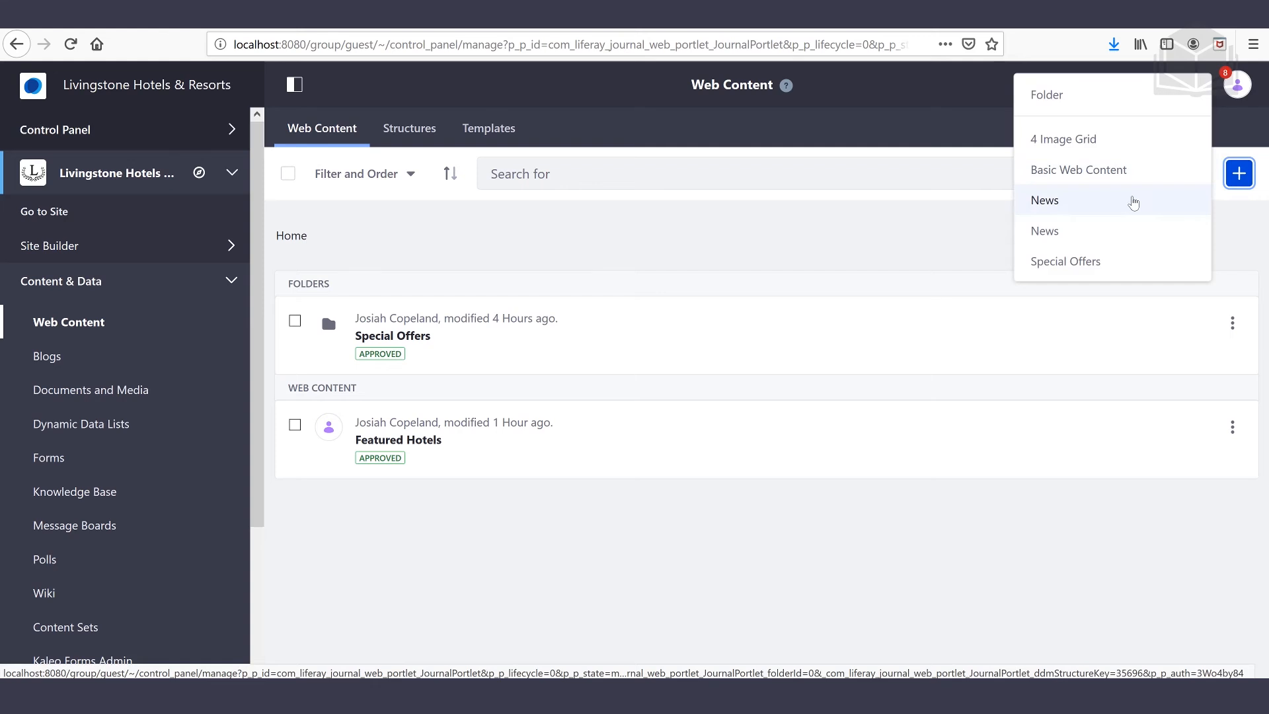
pyautogui.click(1133, 202)
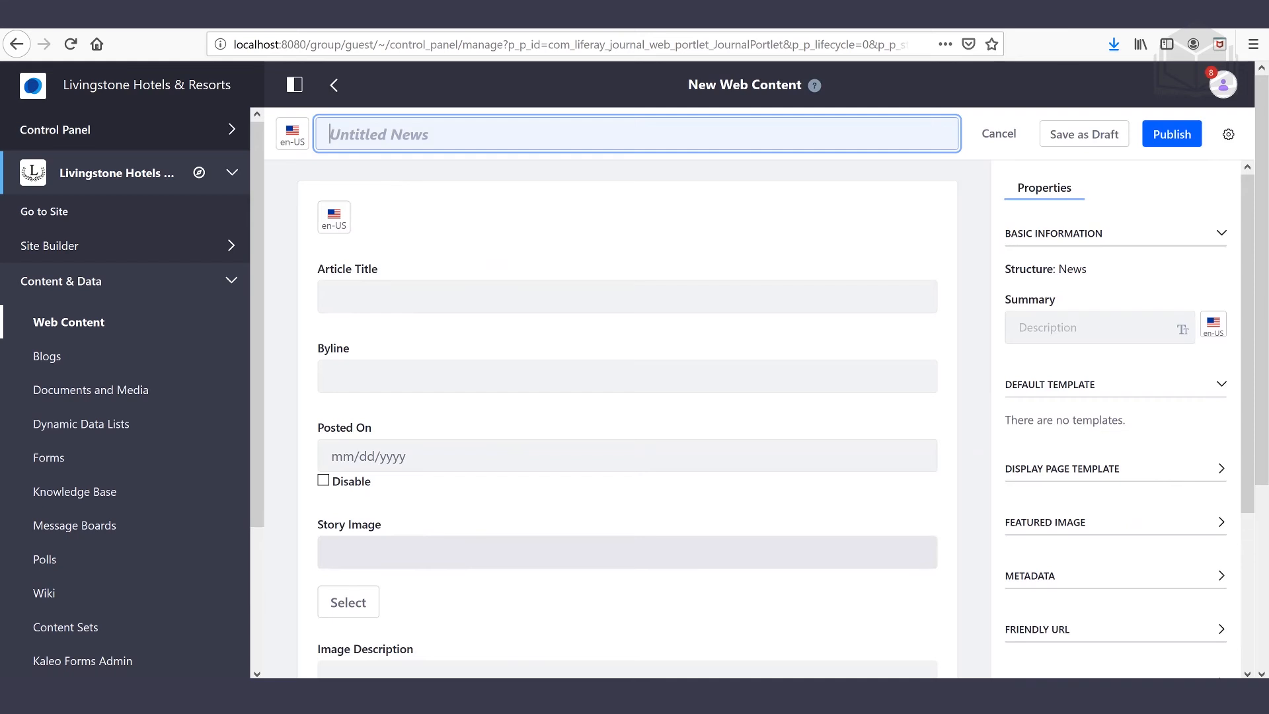
# - Title the web content "New GM driven by desire to bring hotel back to its roots"
pyautogui.write('New')
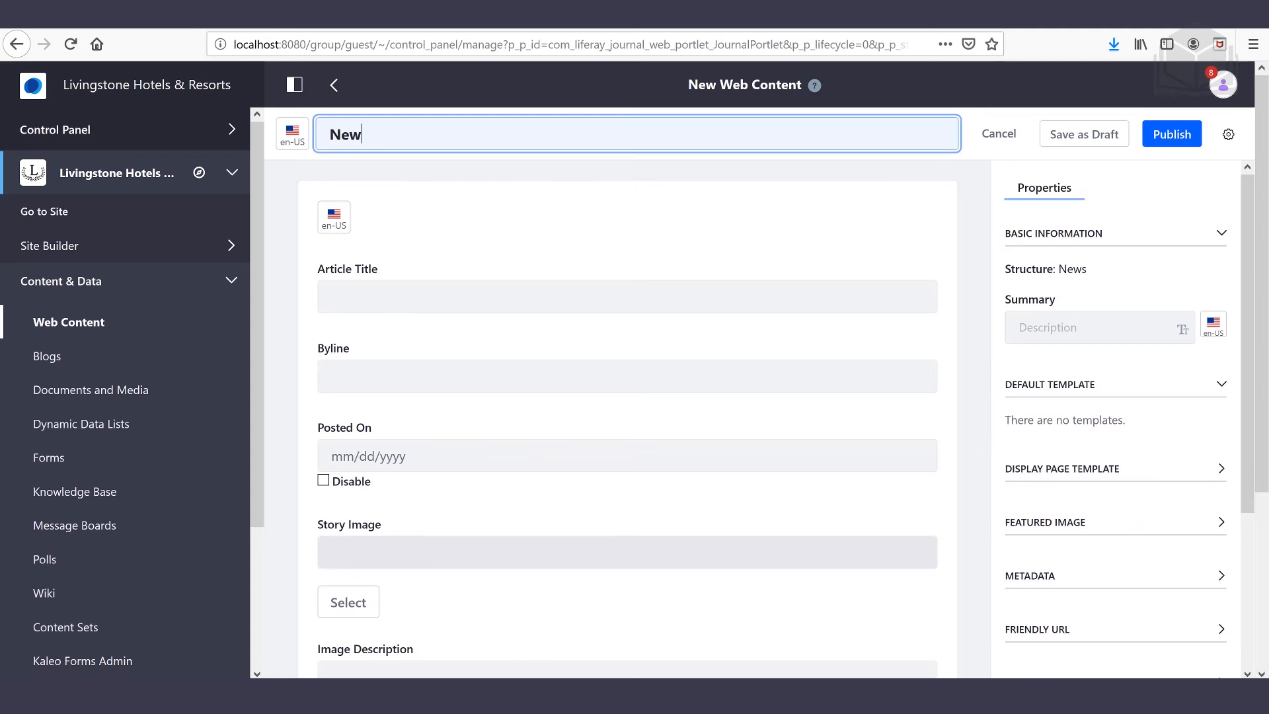
pyautogui.write(' GM driven by desir')
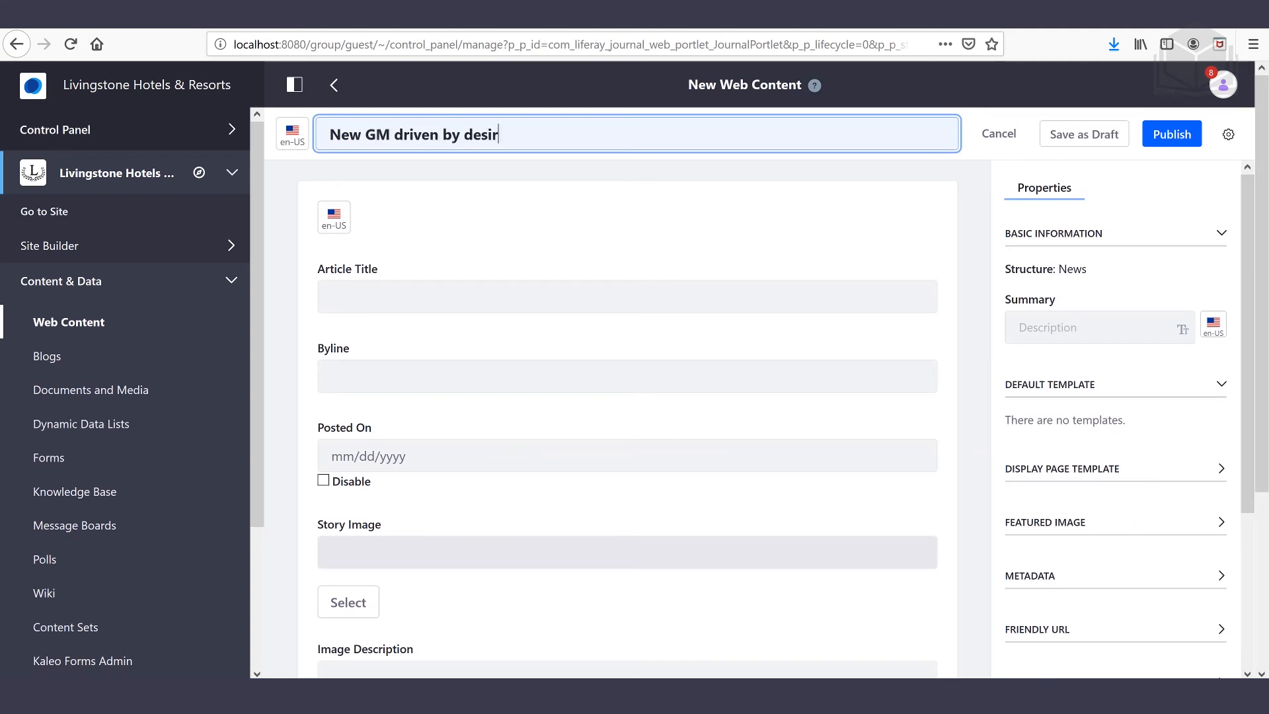
pyautogui.write('e to bring hotel bac')
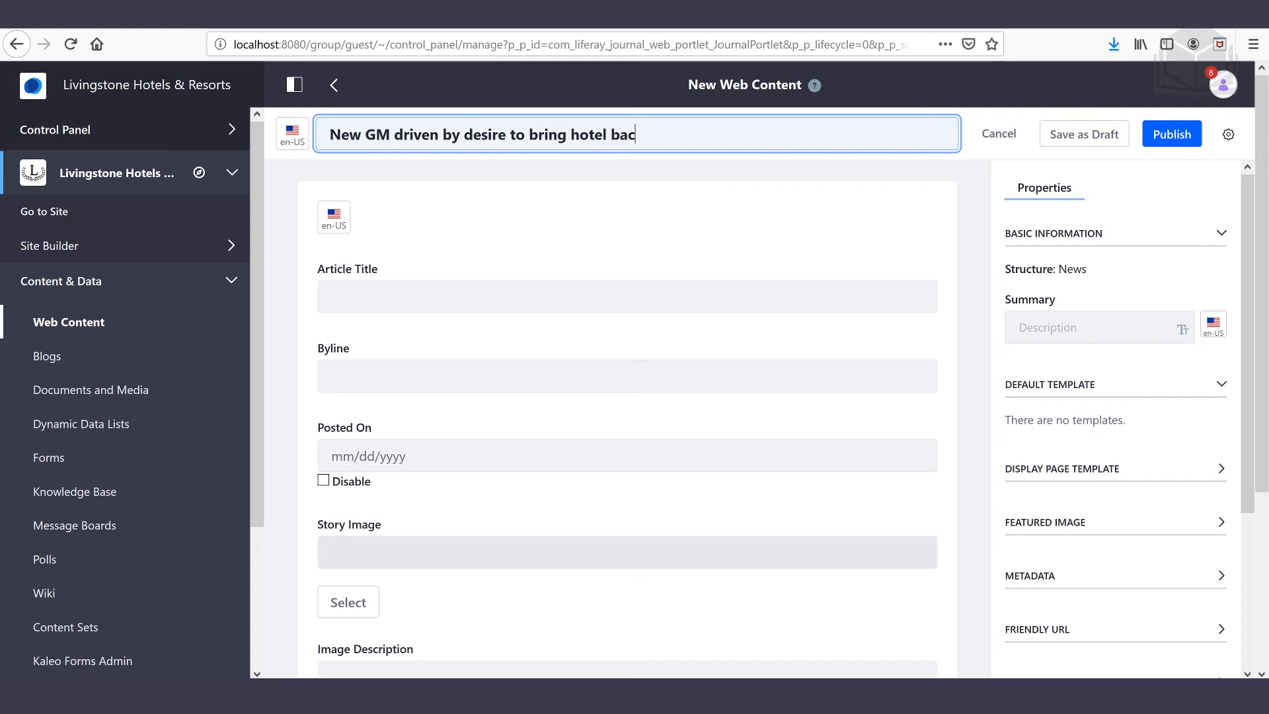
pyautogui.write('k to its roots')
# - Copy the web content's title into the Article Title field
pyautogui.hotkey('ctrl', 'a')
pyautogui.hotkey('ctrl', 'c')
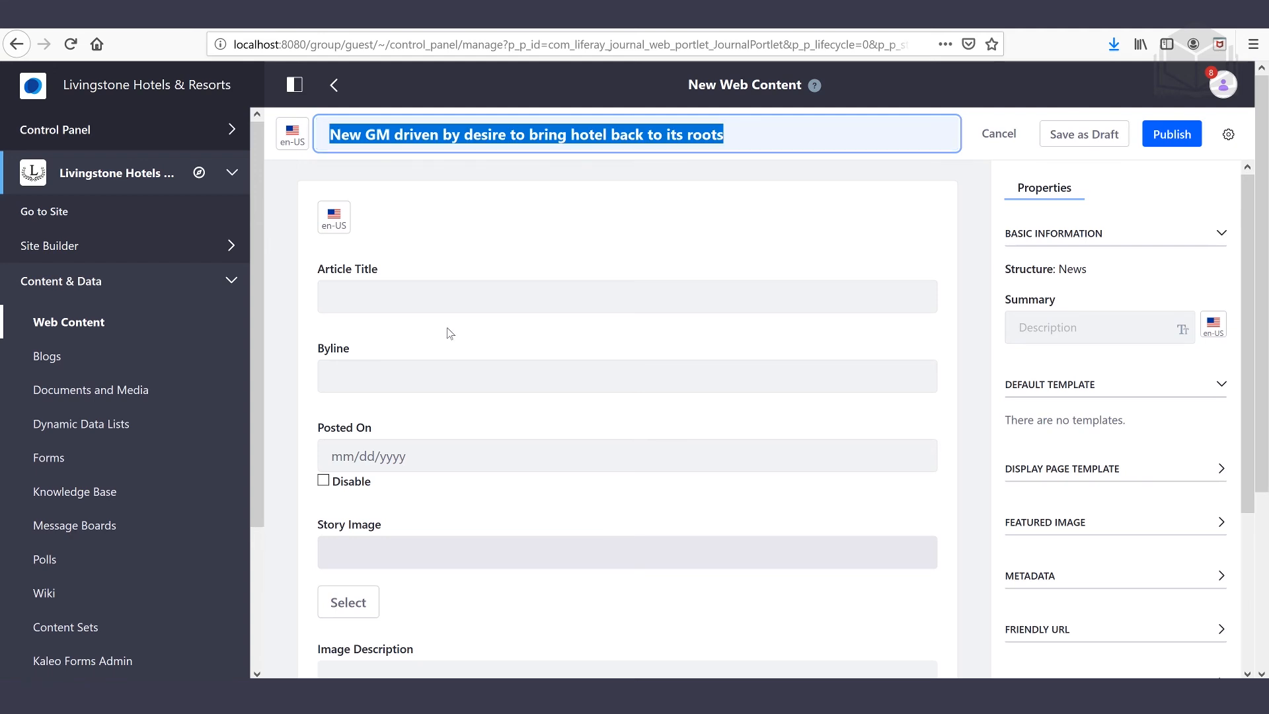
pyautogui.click(445, 301)
pyautogui.hotkey('ctrl', 'v')
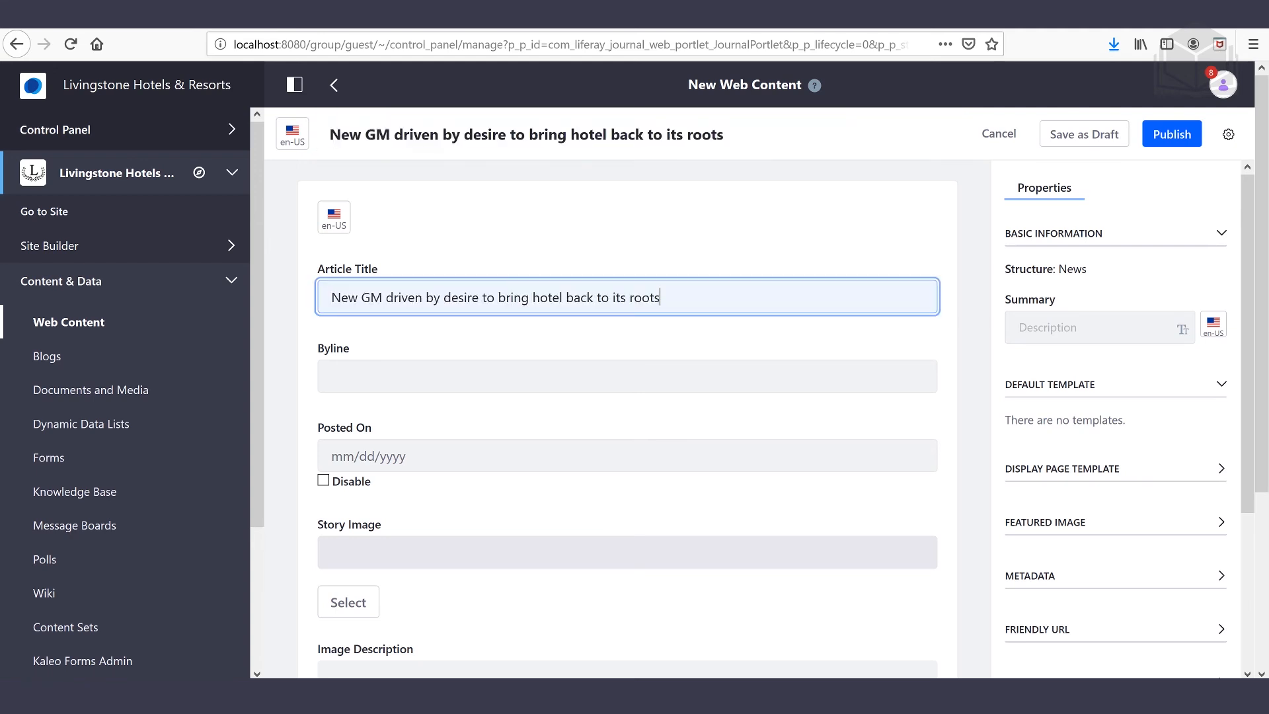
# - Fill in the Byline with the author's full name and set the Posted On date to 10/24/2019
pyautogui.click(511, 369)
pyautogui.write('Natalia Michaels')
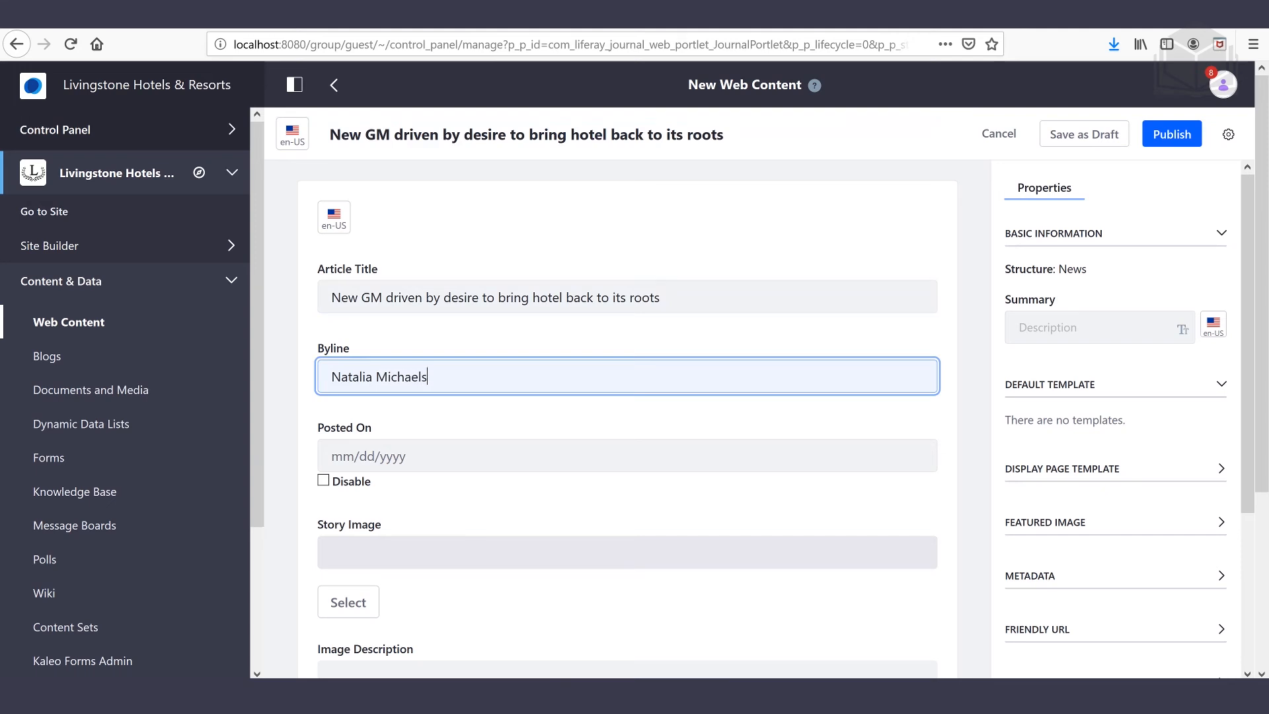
pyautogui.click(510, 456)
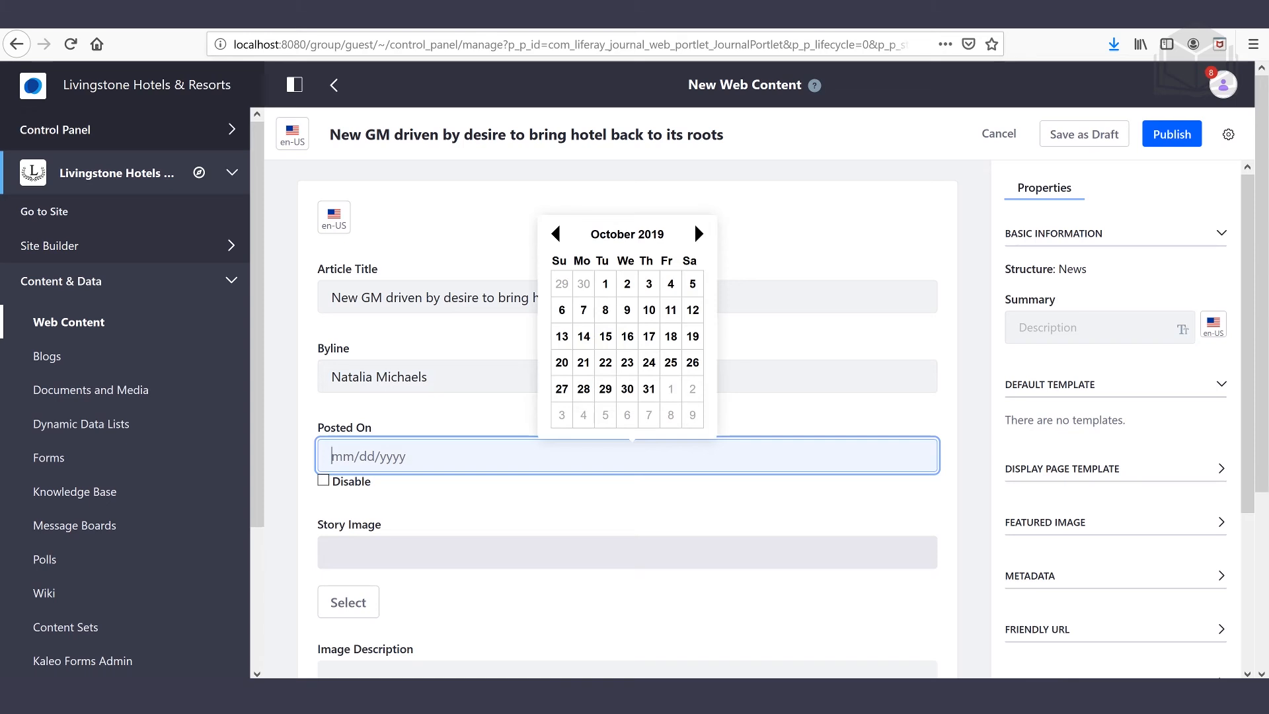
pyautogui.click(649, 362)
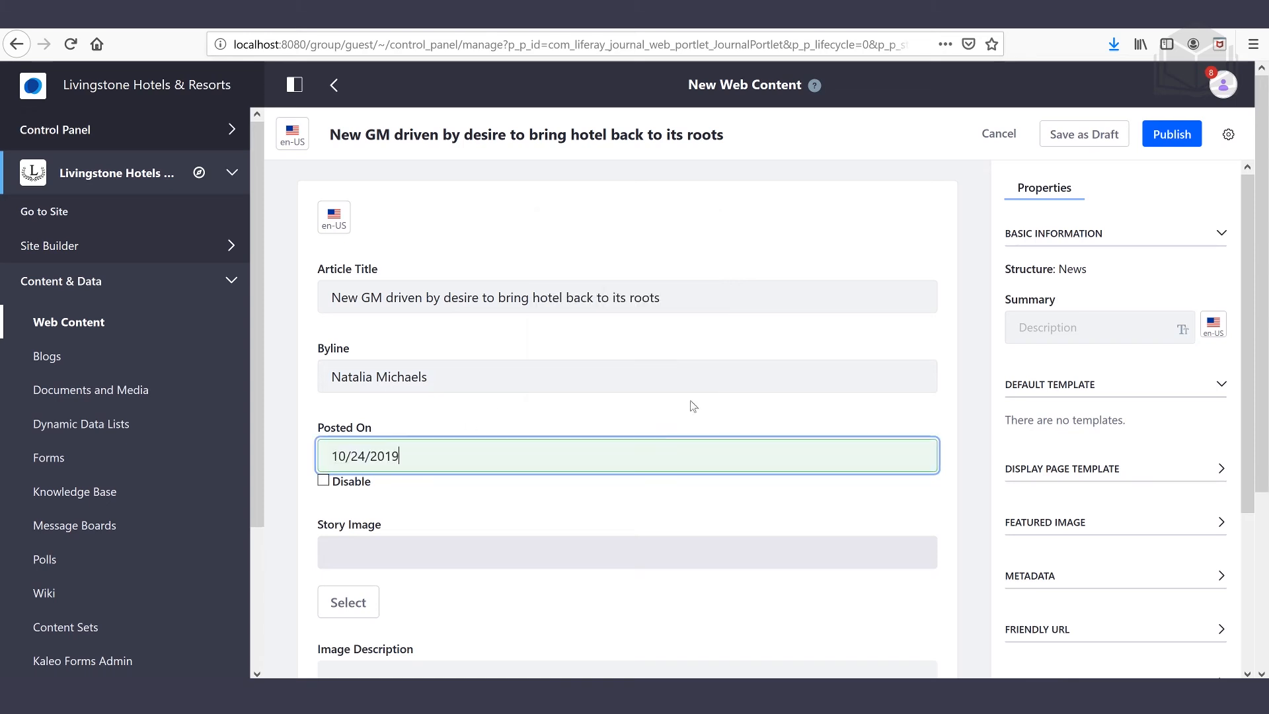
pyautogui.click(469, 500)
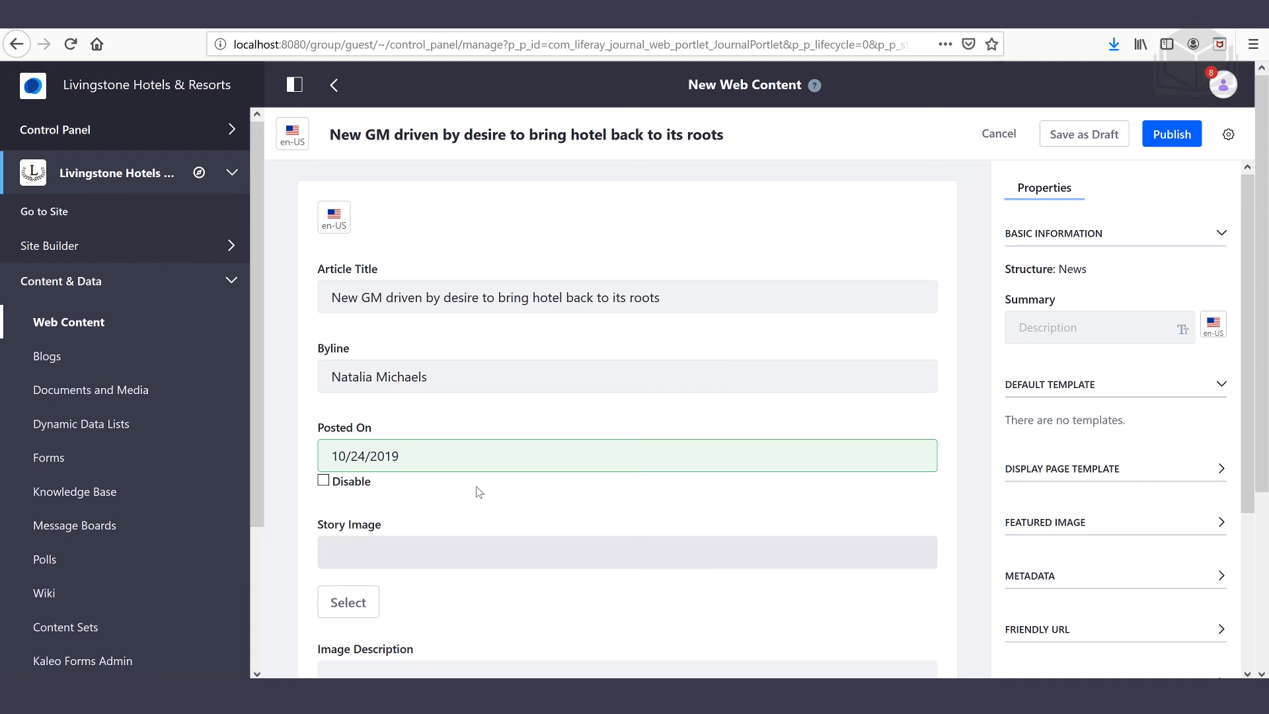
# - Upload lounge.jpg from the exercise folder and add it as the article's Story Image
pyautogui.scroll(-2, 470, 487)
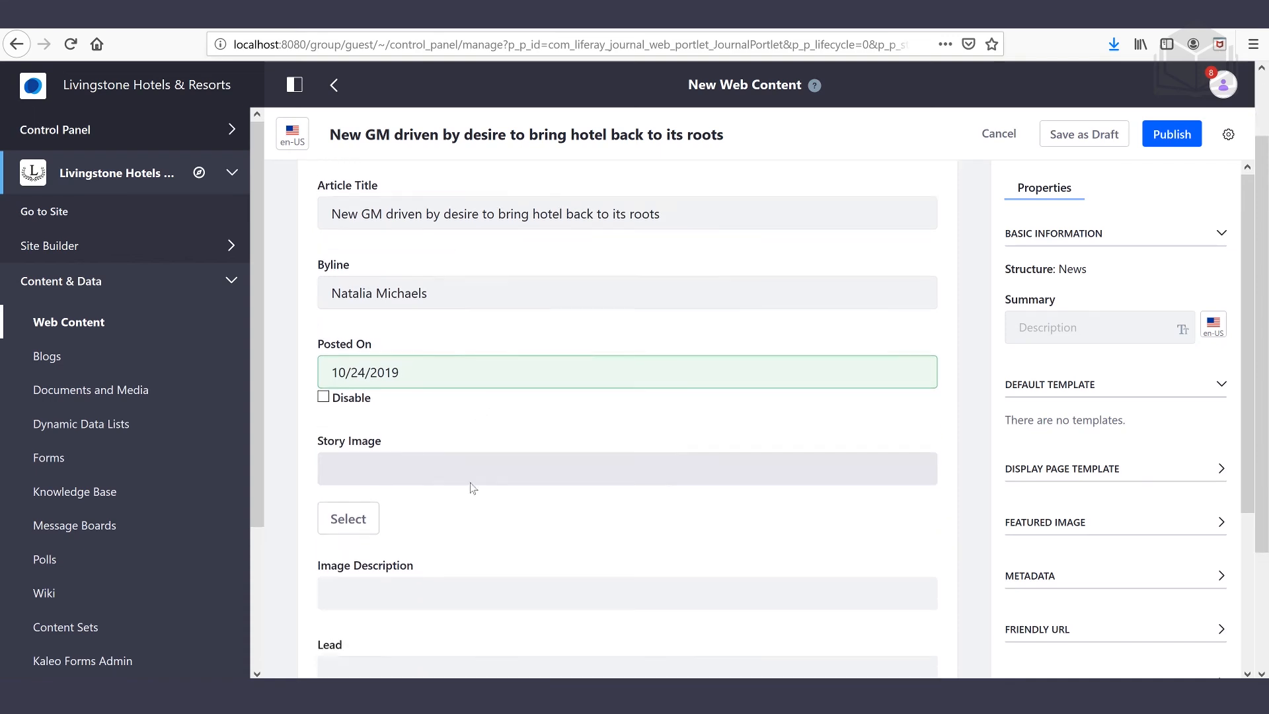
pyautogui.click(350, 516)
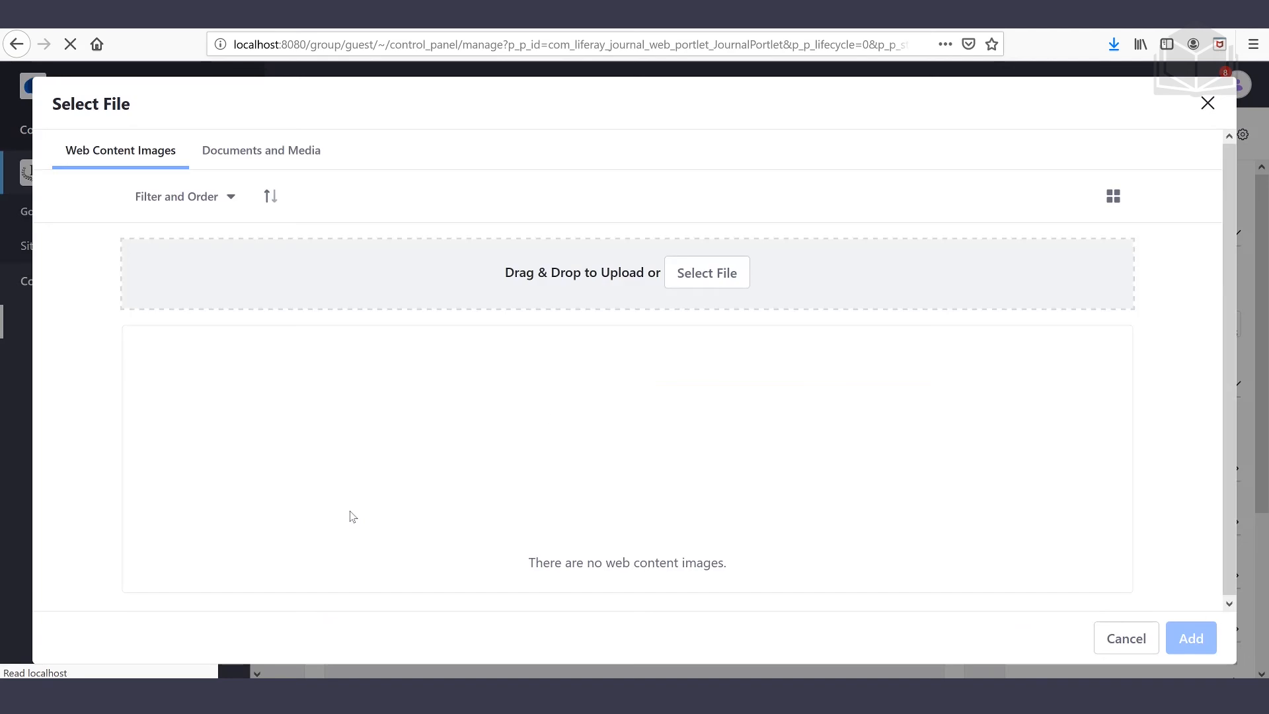
pyautogui.click(727, 278)
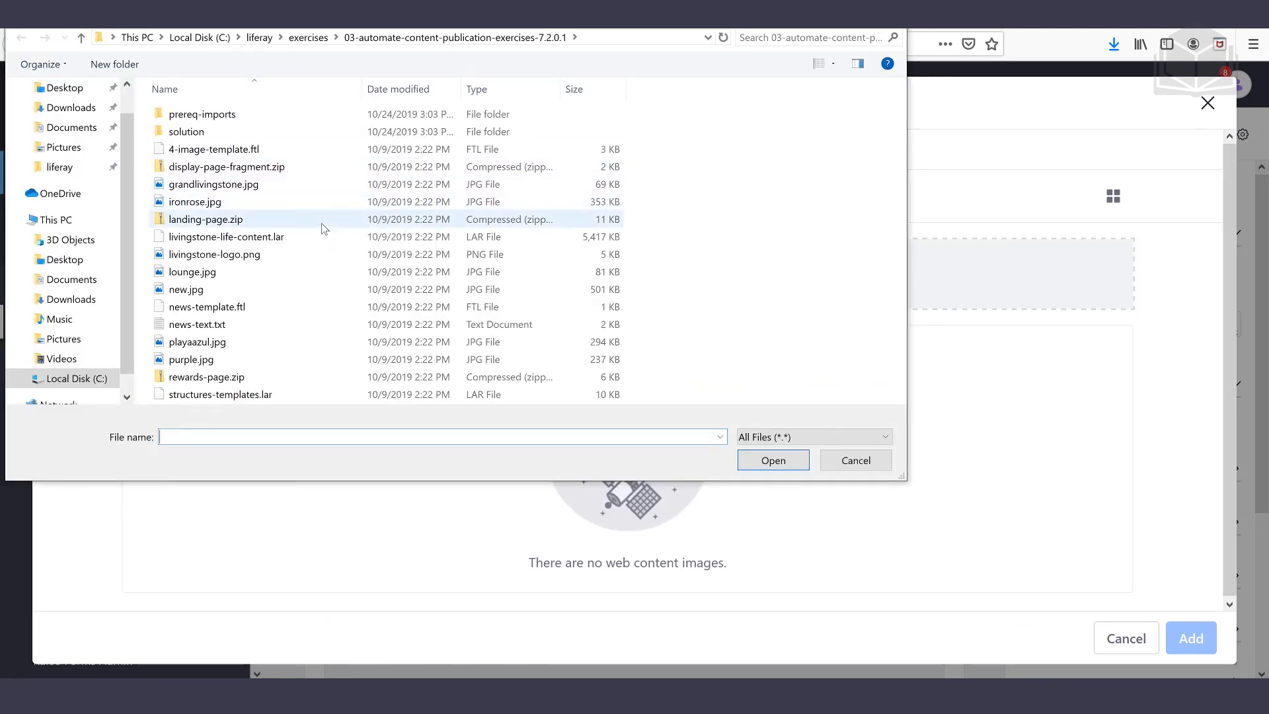
pyautogui.click(296, 275)
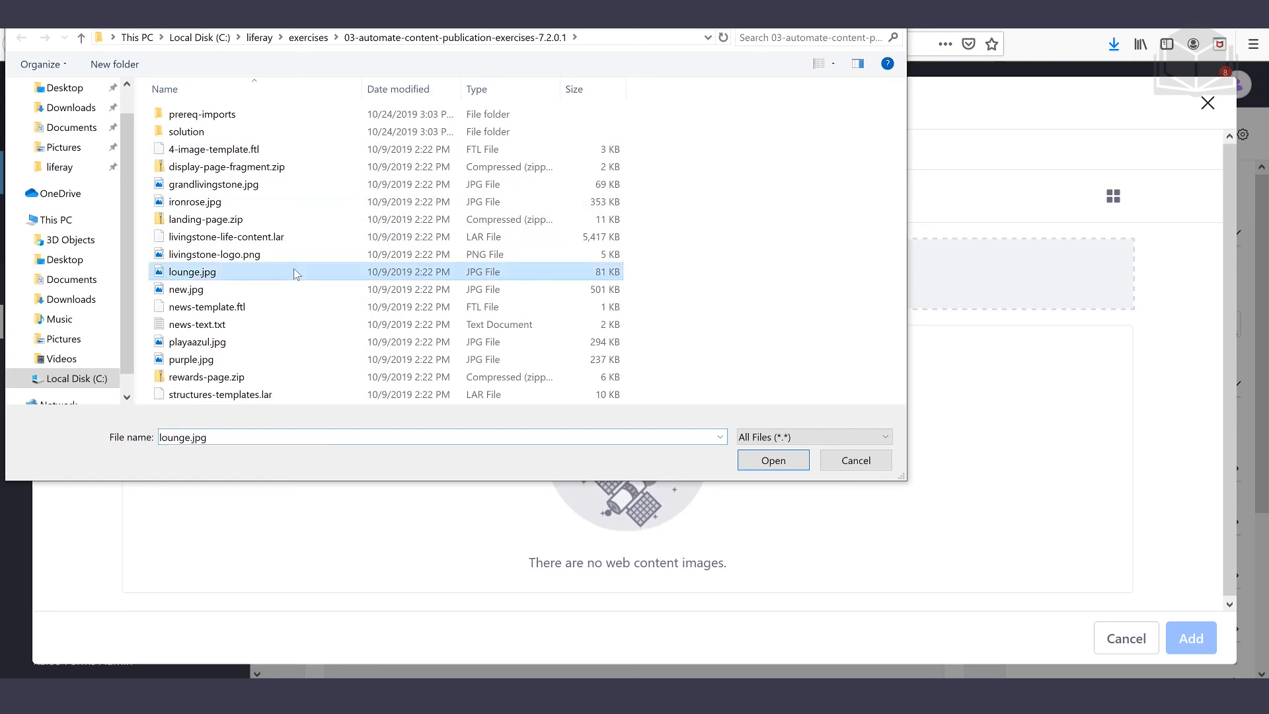
pyautogui.click(774, 461)
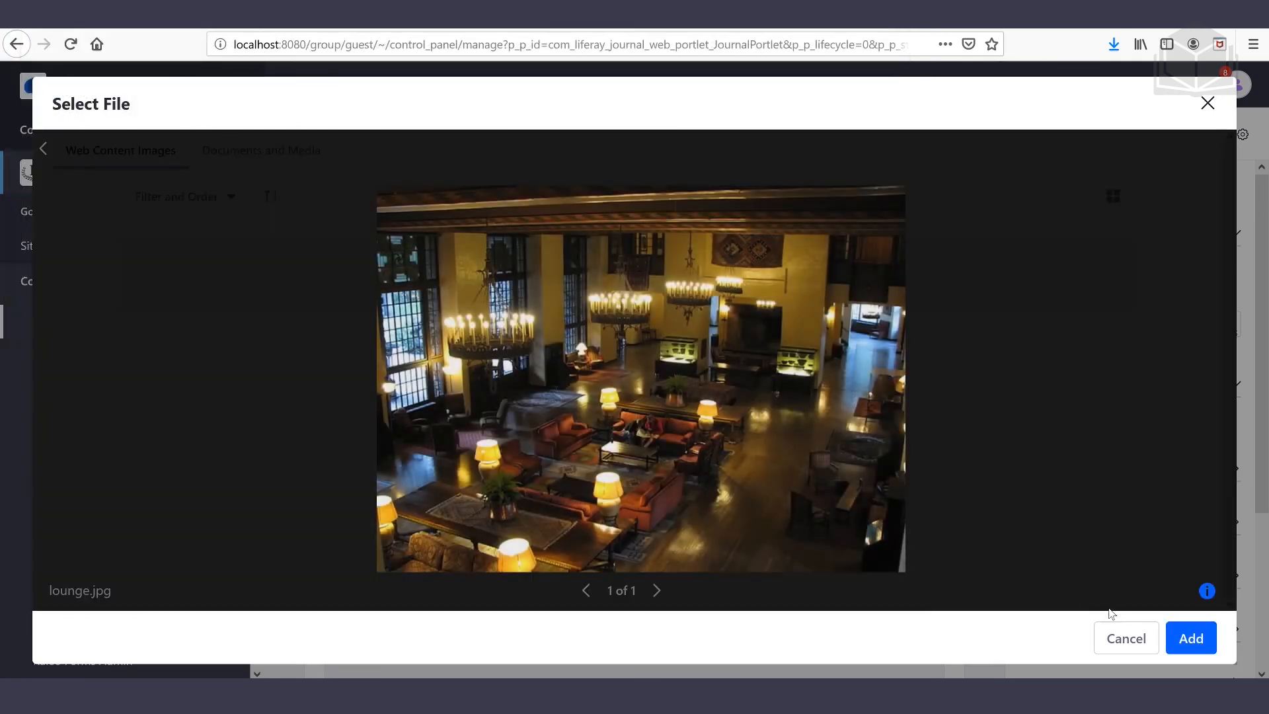
pyautogui.click(1193, 639)
# - Fill in the Lead with the new manager's full name followed by "is bringing fresh ideas to hotel management"
pyautogui.scroll(-2, 651, 496)
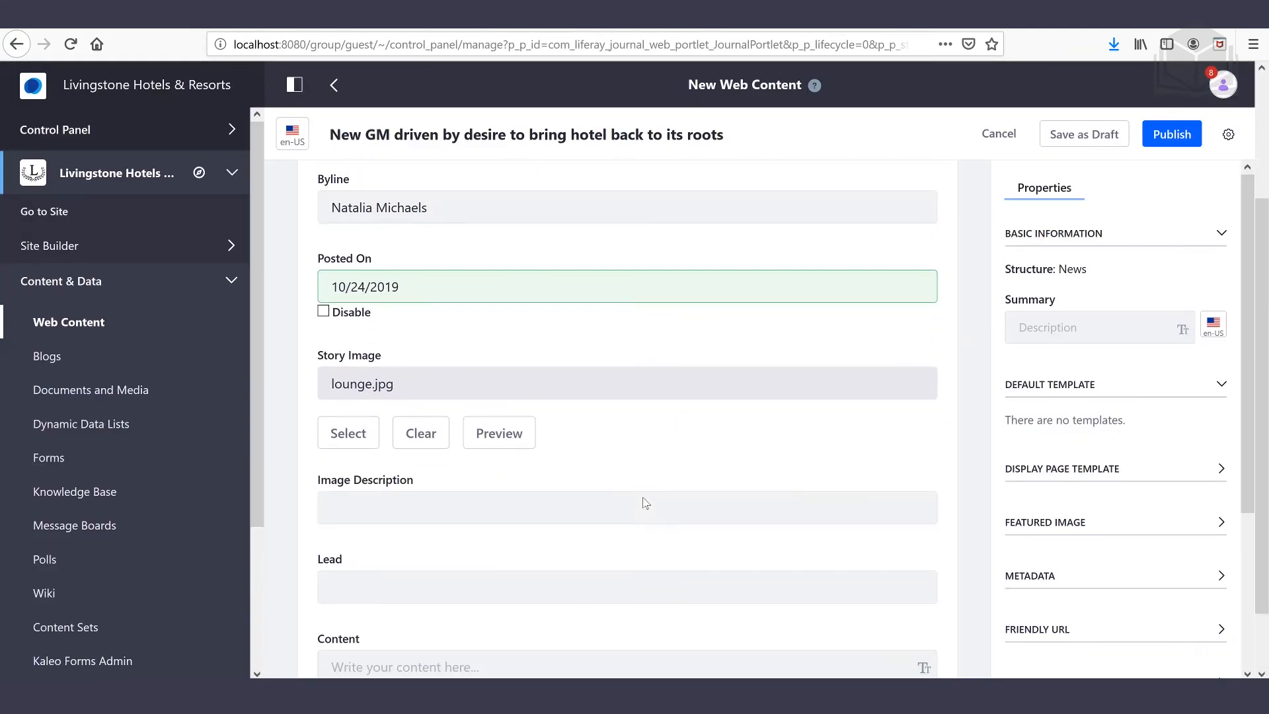
pyautogui.click(627, 515)
pyautogui.write('Dan Torar')
pyautogui.press('BackSpace')
pyautogui.write('rance is brini')
pyautogui.press('BackSpace')
pyautogui.write('ging fresh ideas to hotel managemnt')
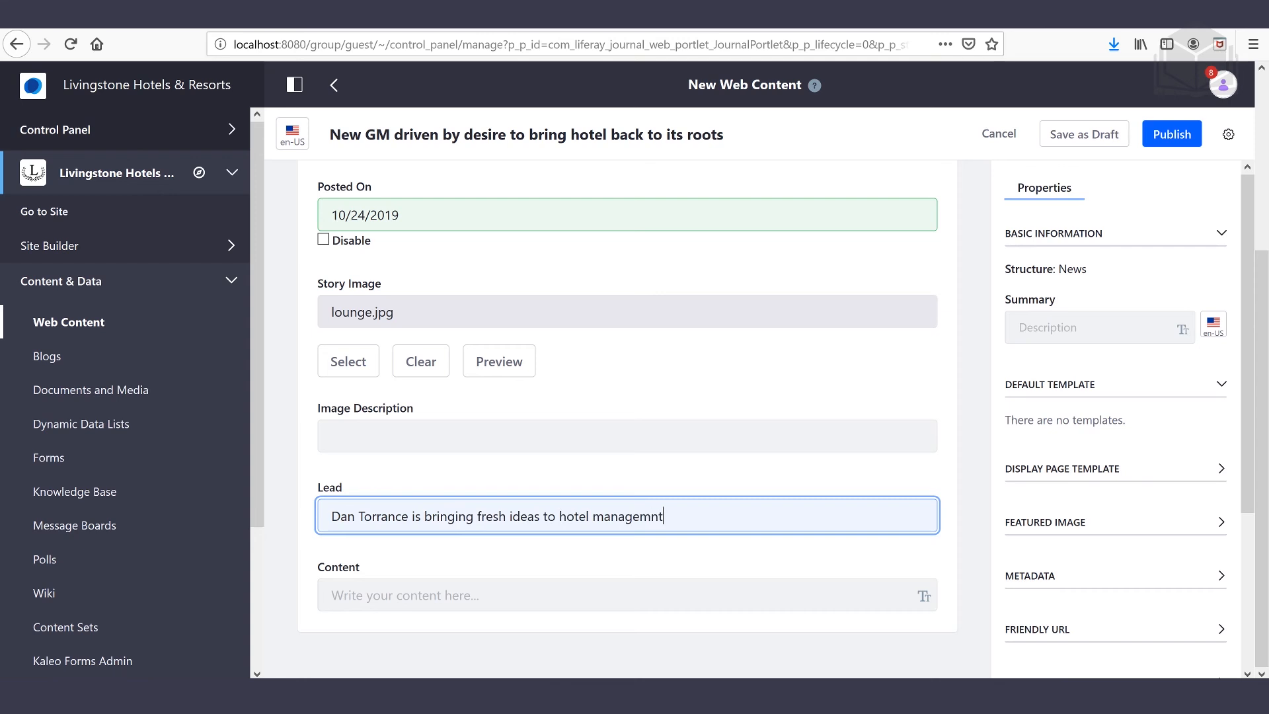
pyautogui.press('BackSpace')
pyautogui.press('BackSpace')
pyautogui.write('ment')
# - Switch to File Explorer, open news-text.txt from C:\liferay\exercises\03-automate-content-publication-exercises-7.2.0.1 in Notepad, and copy all its text
pyautogui.hotkey('alt', 'Tab')
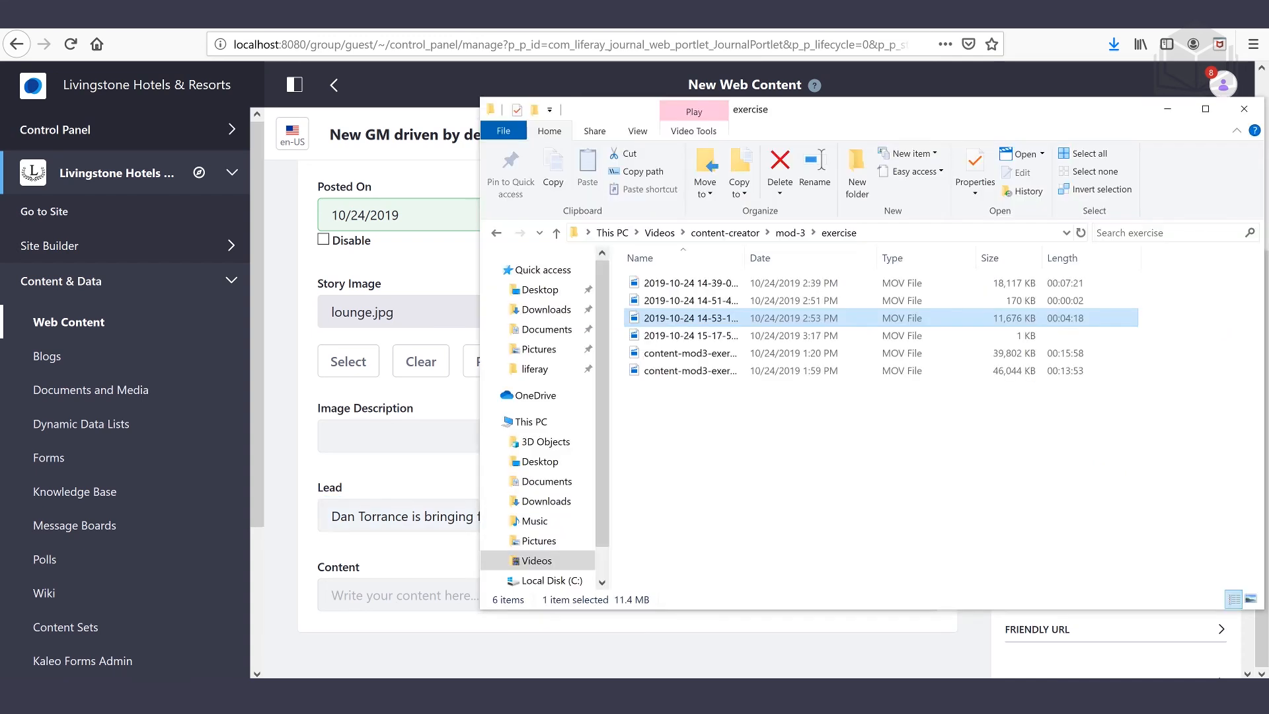
pyautogui.click(570, 573)
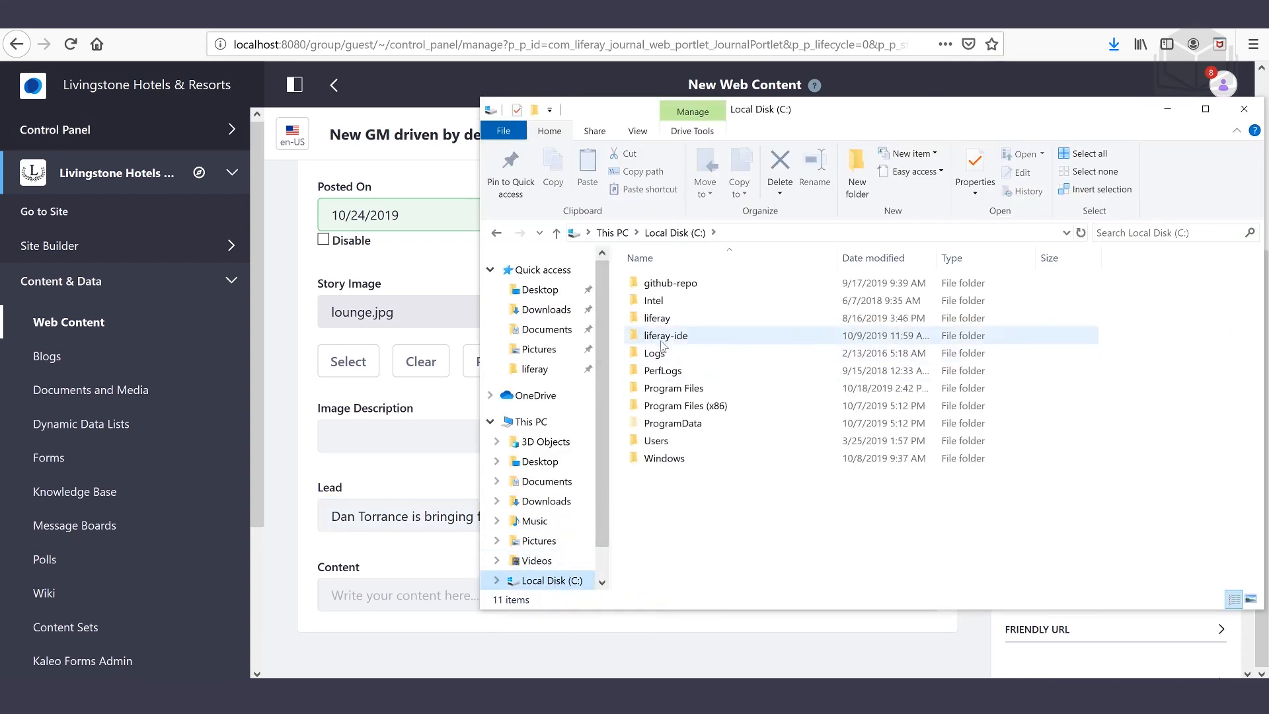
pyautogui.doubleClick(672, 319)
pyautogui.doubleClick(681, 288)
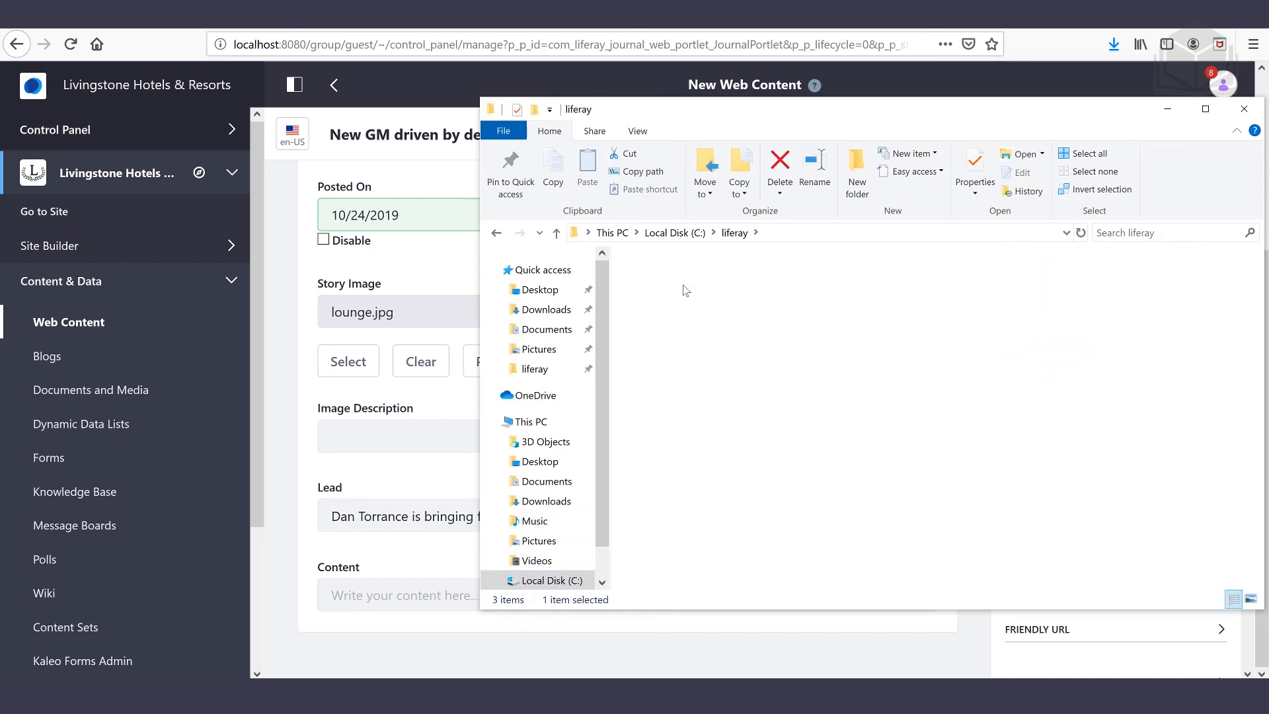
pyautogui.hotkey('alt', 'Left')
pyautogui.click(684, 306)
pyautogui.doubleClick(683, 306)
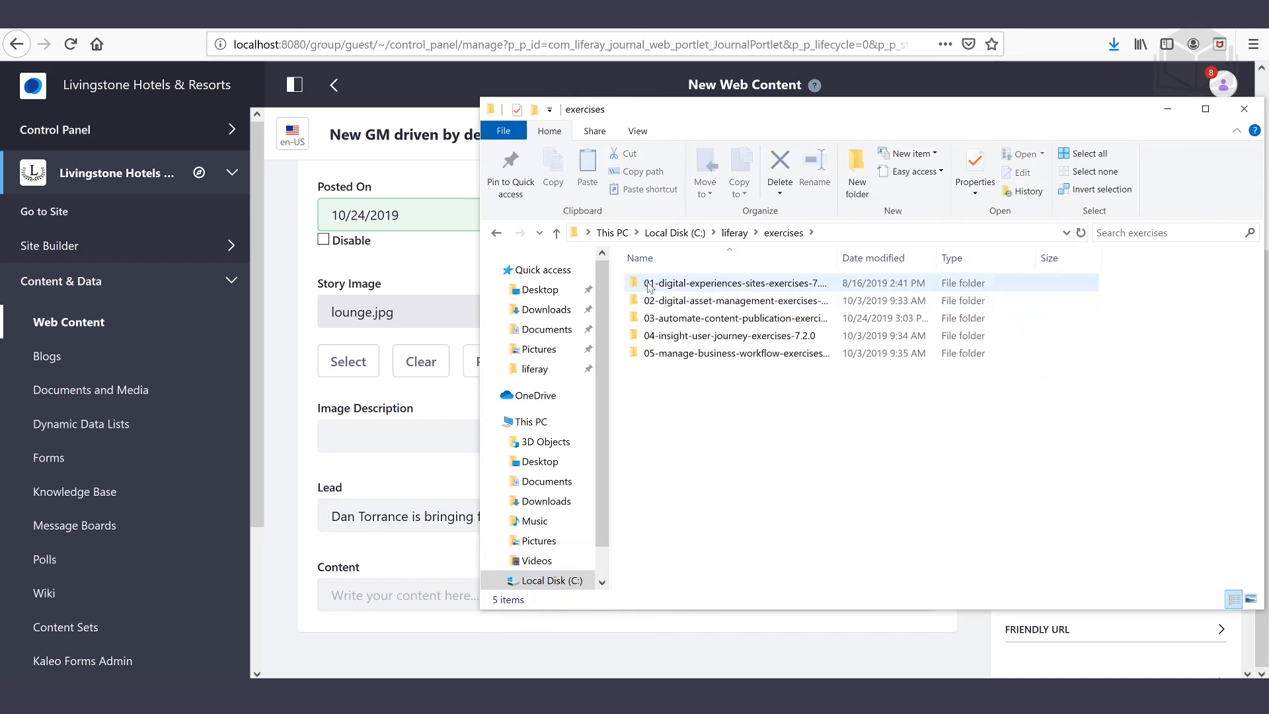
pyautogui.doubleClick(687, 318)
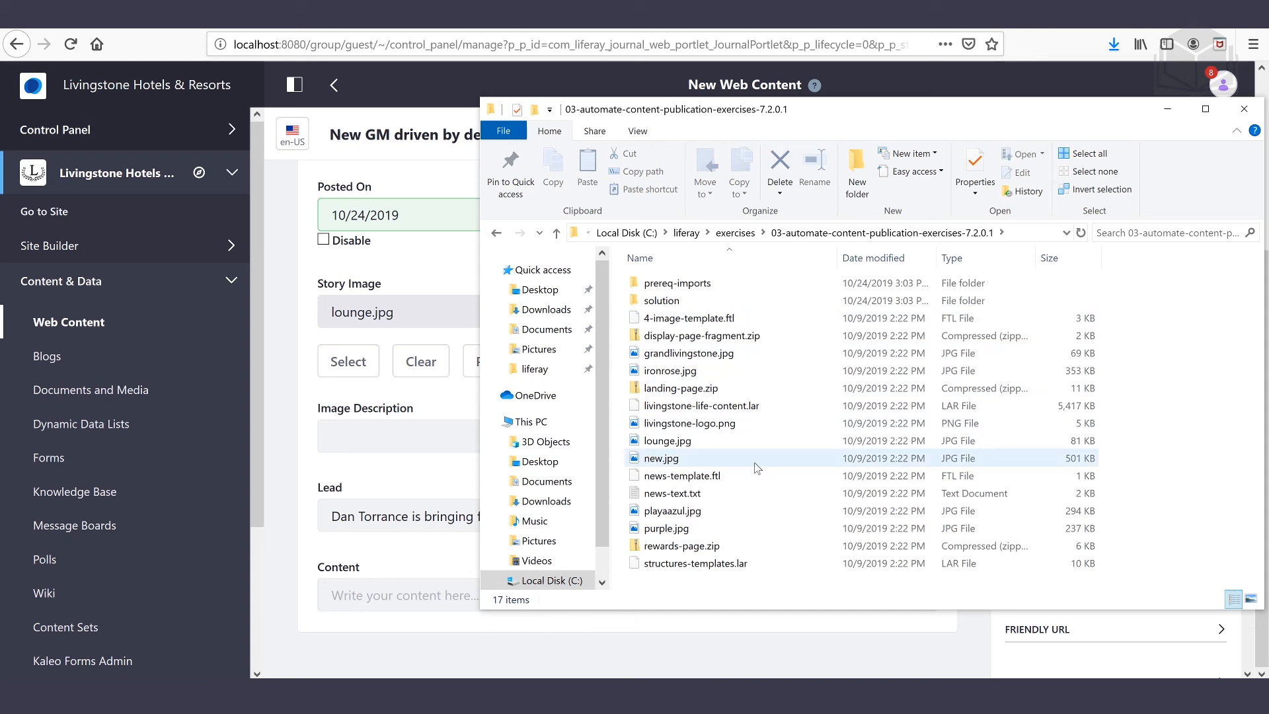
pyautogui.doubleClick(720, 497)
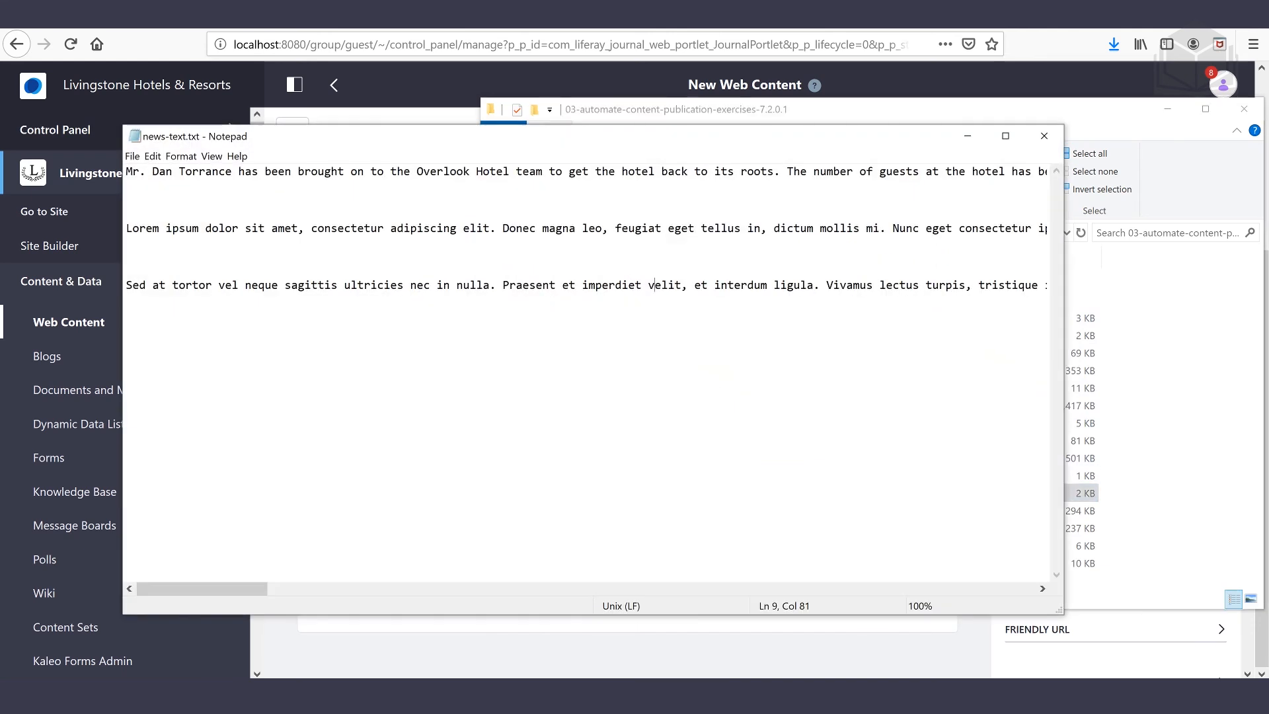
pyautogui.hotkey('ctrl', 'a')
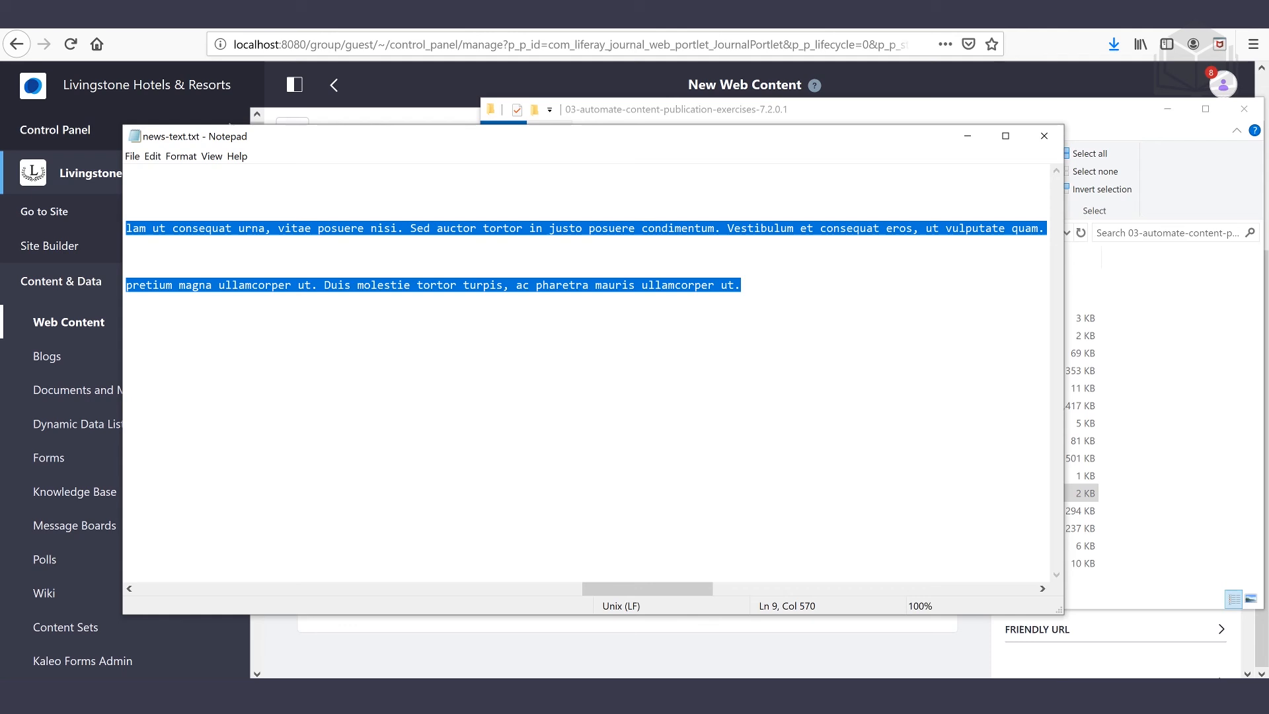
# - Return to the web content form in Firefox, paste the copied news text into the Content field and publish the article
pyautogui.hotkey('alt', 'Tab')
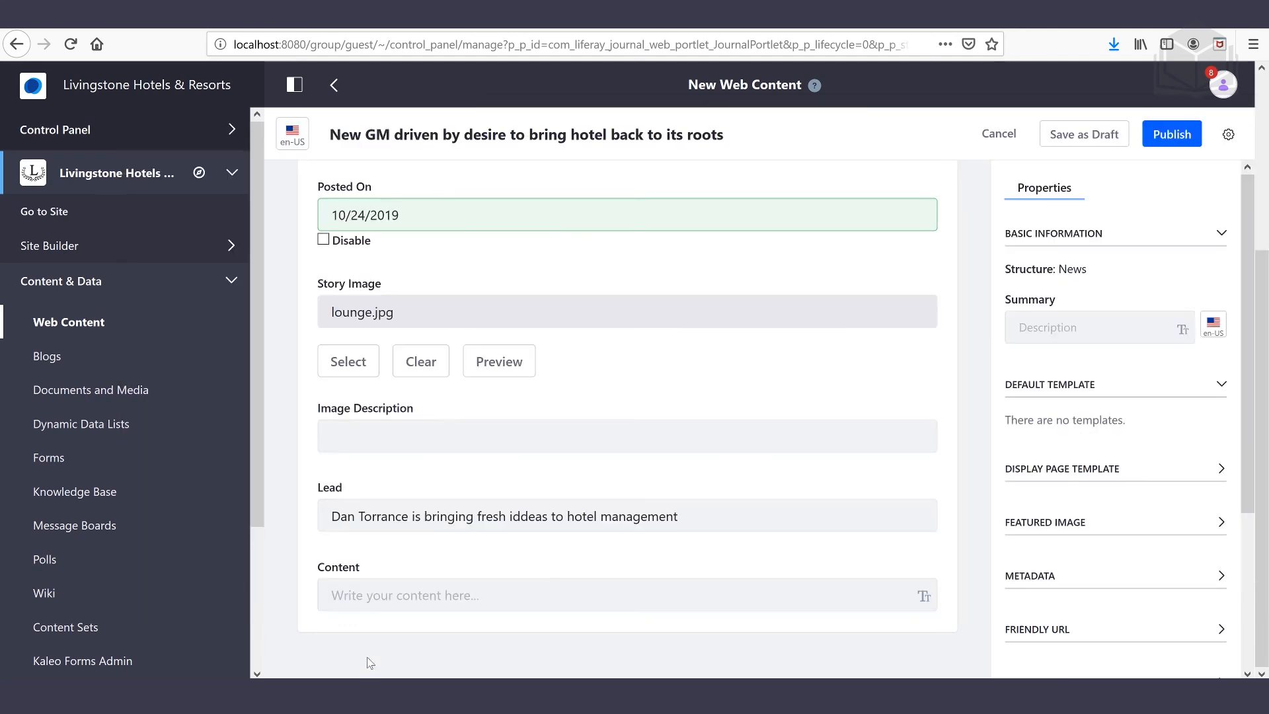
pyautogui.click(405, 595)
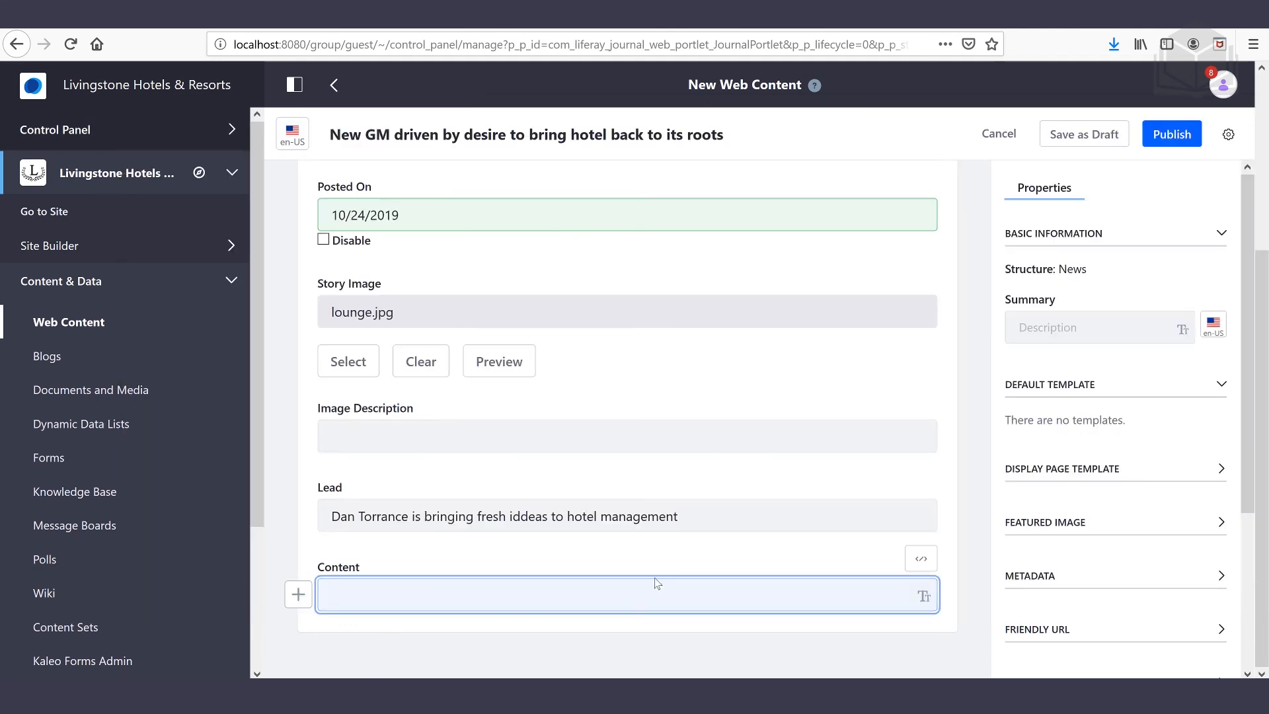
pyautogui.hotkey('ctrl', 'v')
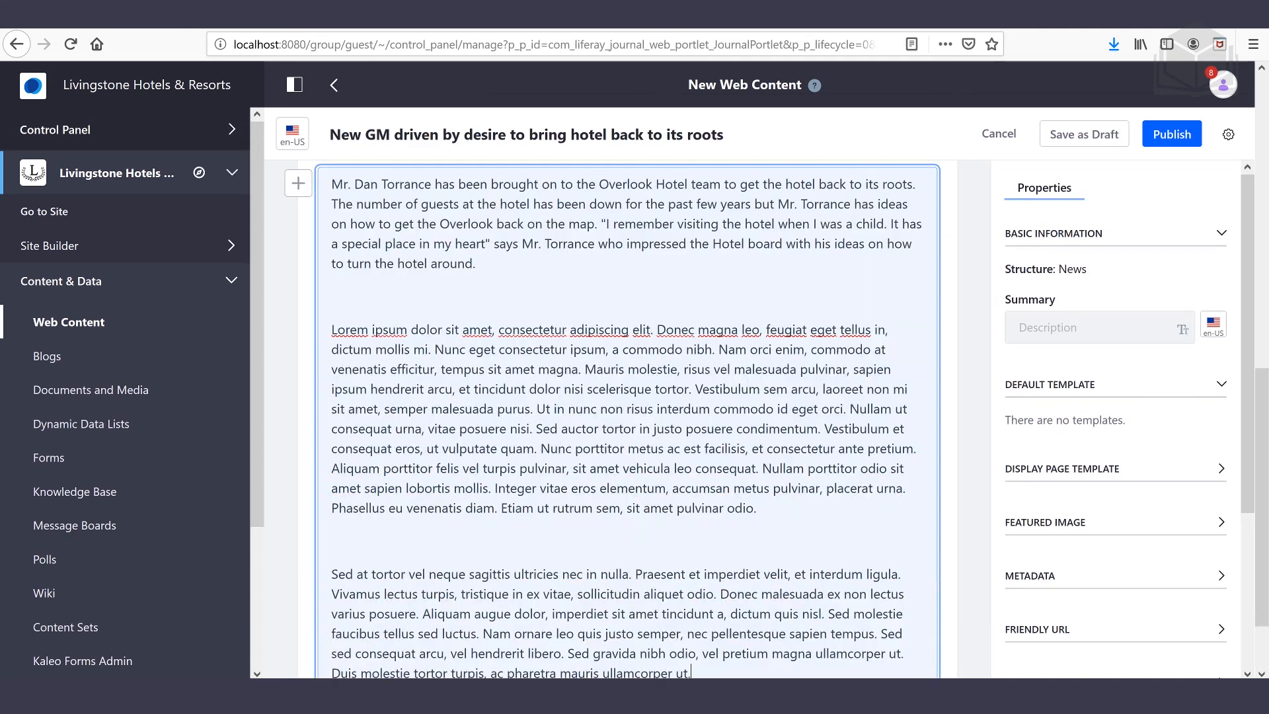
pyautogui.scroll(2, 628, 419)
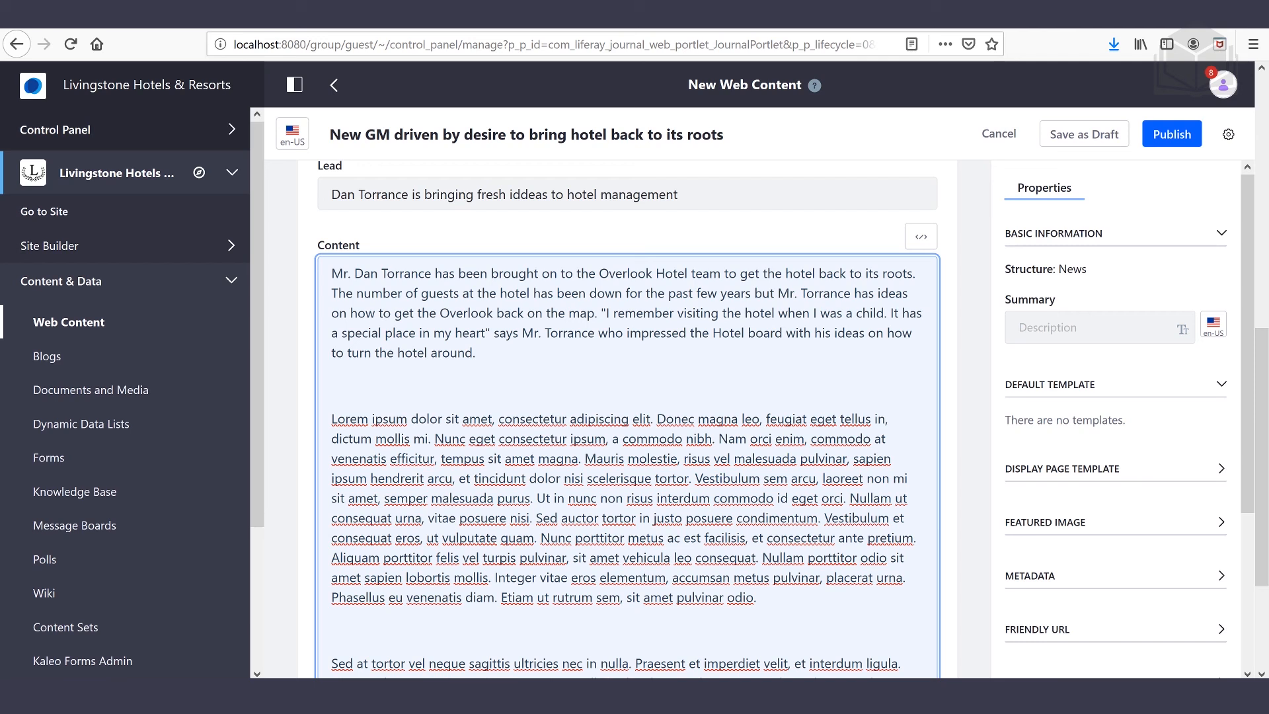
pyautogui.click(1161, 136)
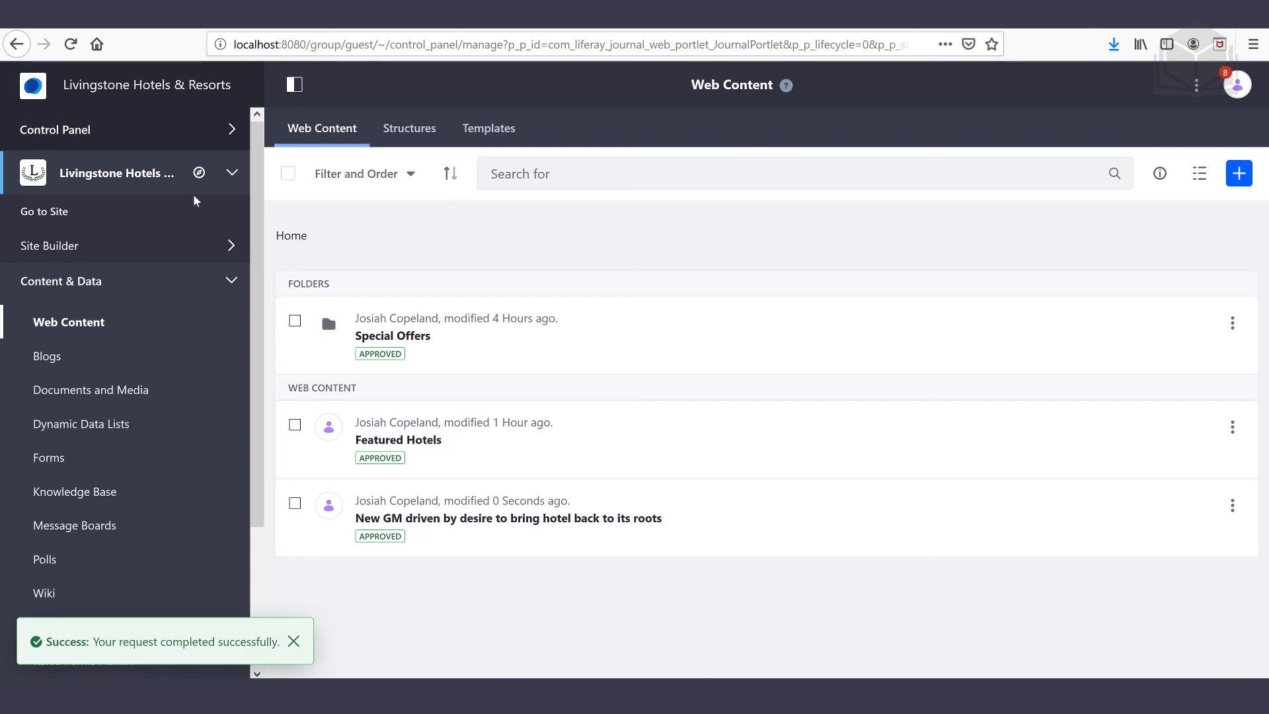
# - Add the highlighted Asset Publisher widget above the hotel listing on the site's Hotels & Resorts page
pyautogui.click(50, 213)
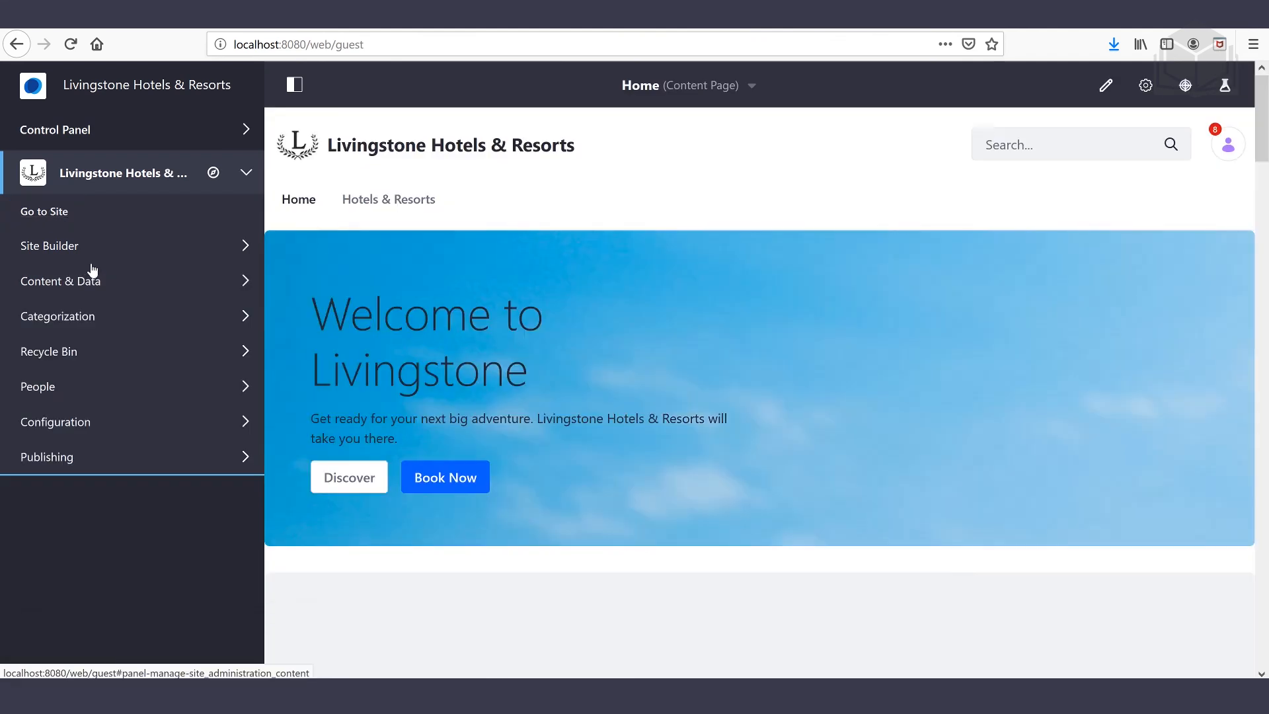
pyautogui.click(397, 201)
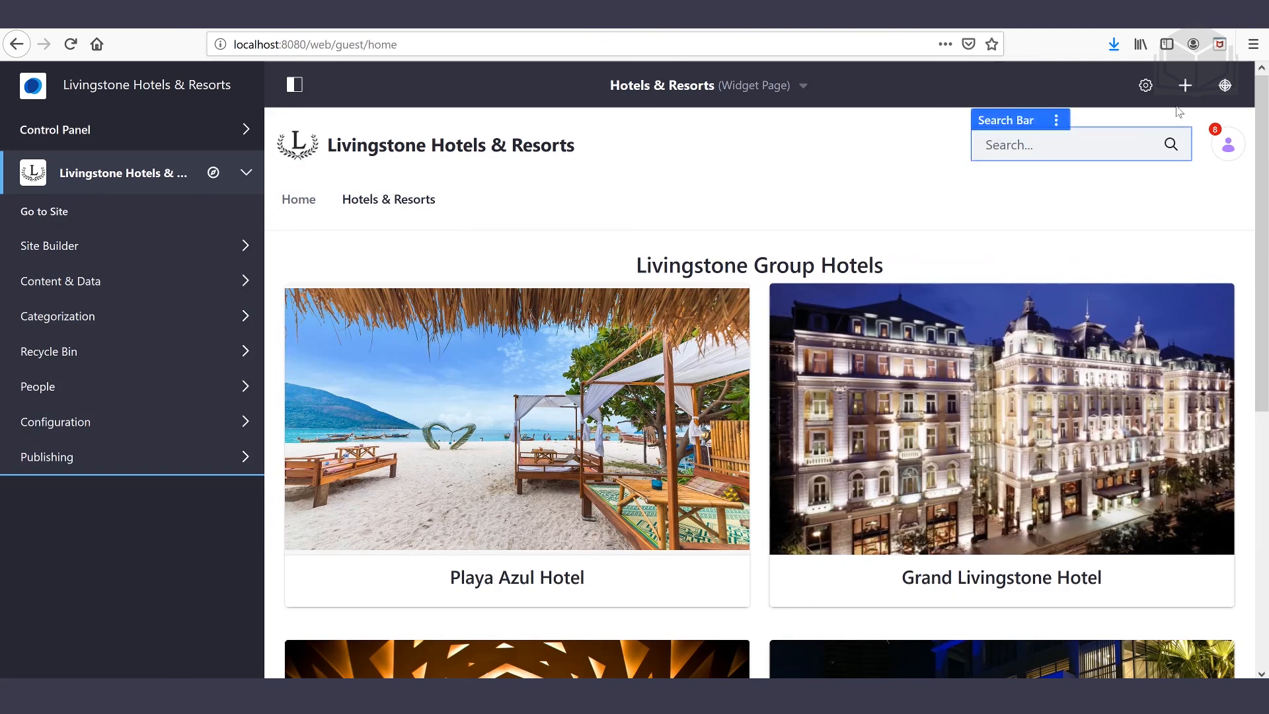
pyautogui.click(1184, 85)
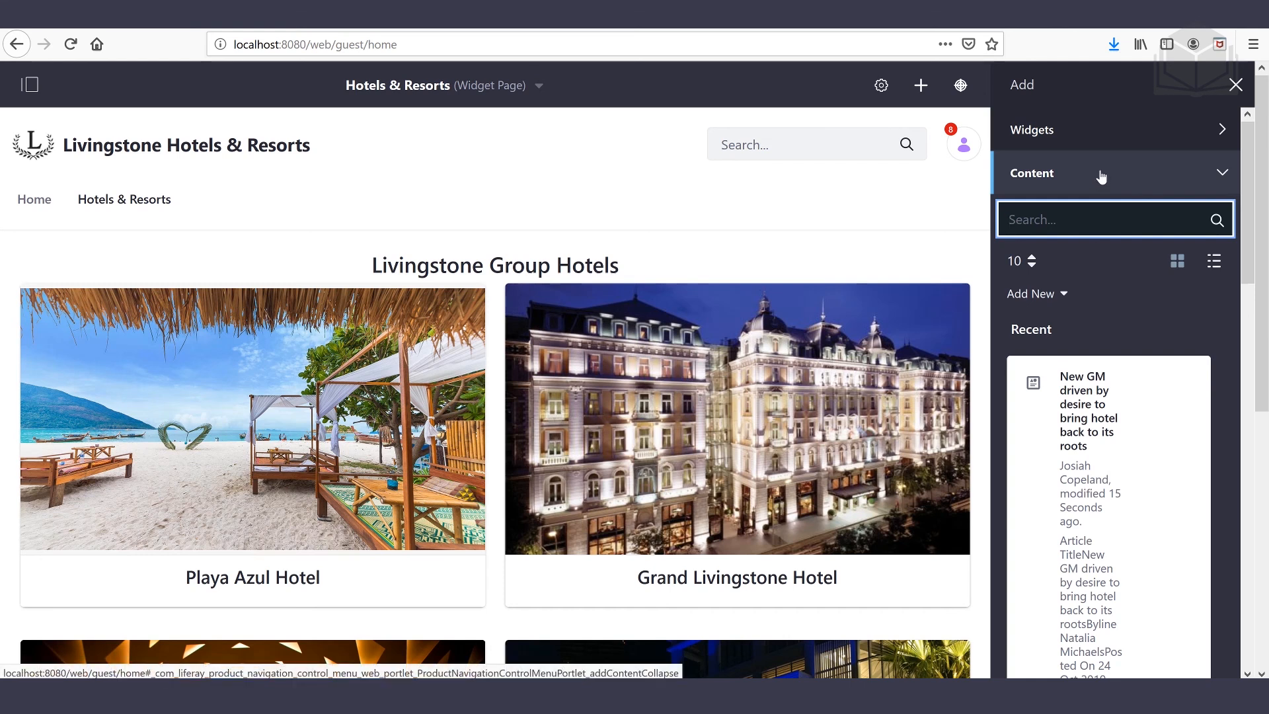
pyautogui.click(1120, 130)
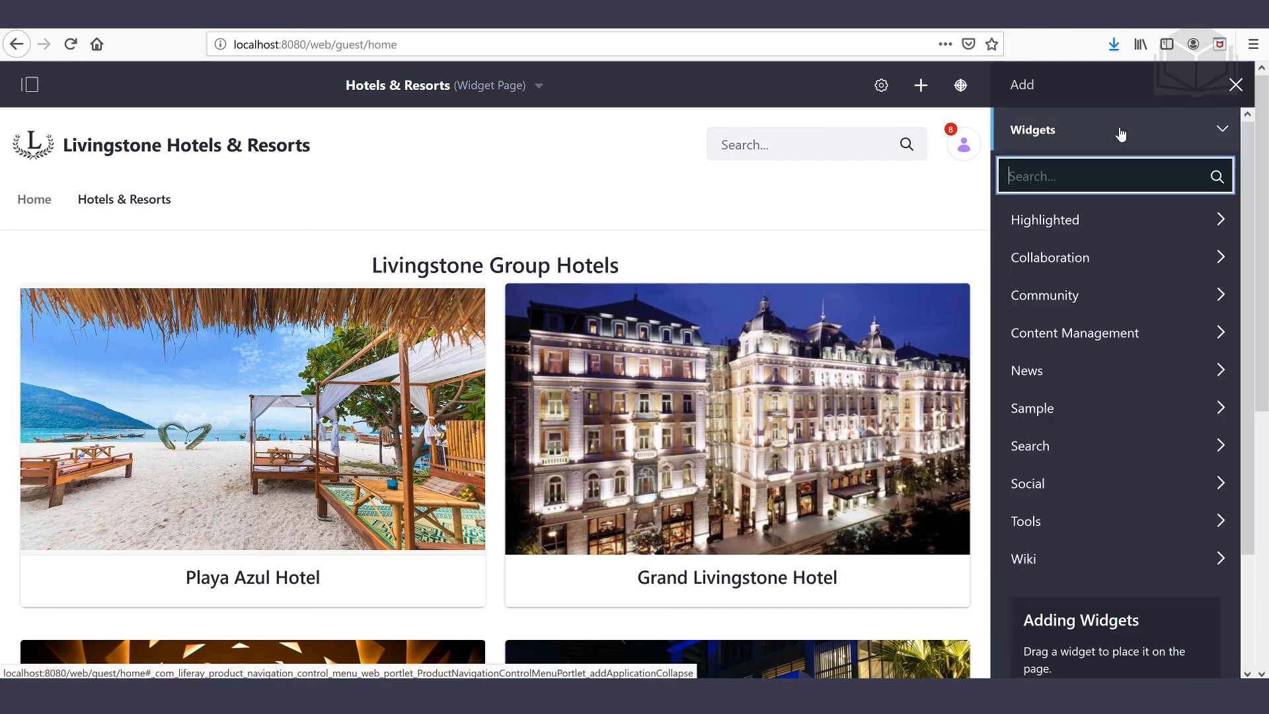
pyautogui.click(1098, 229)
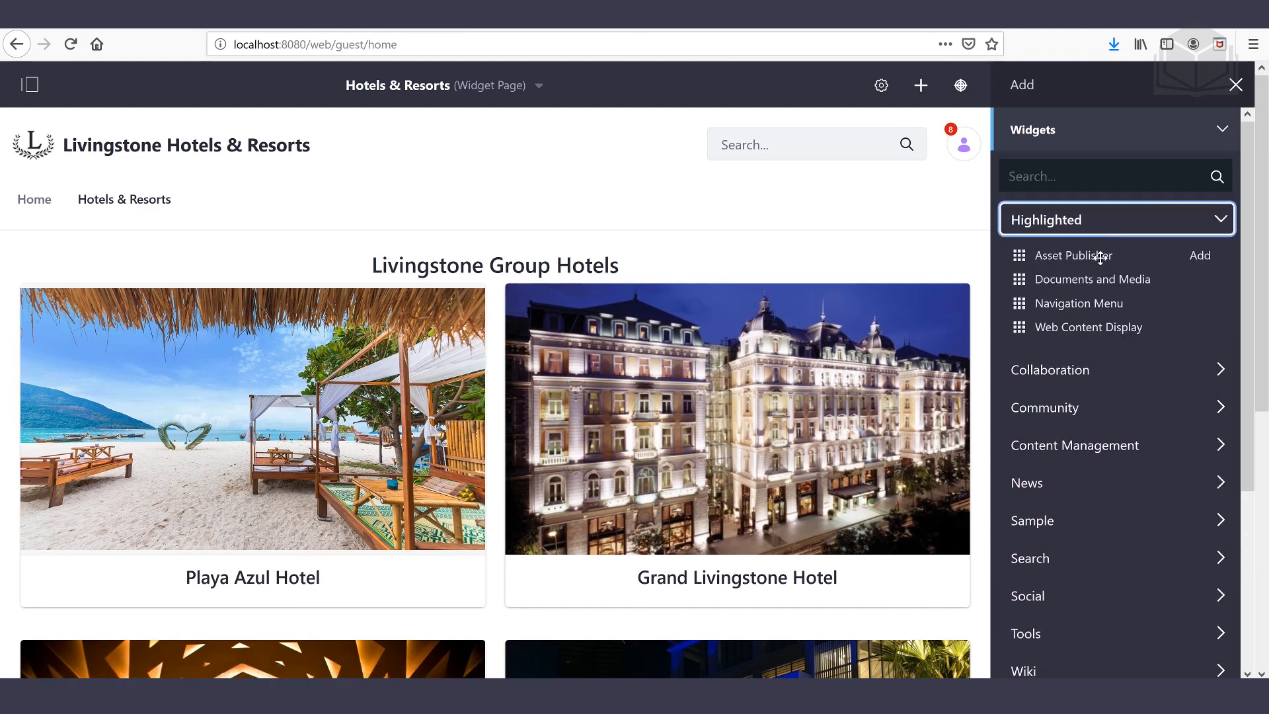
pyautogui.moveTo(1086, 253); pyautogui.dragTo(355, 273)
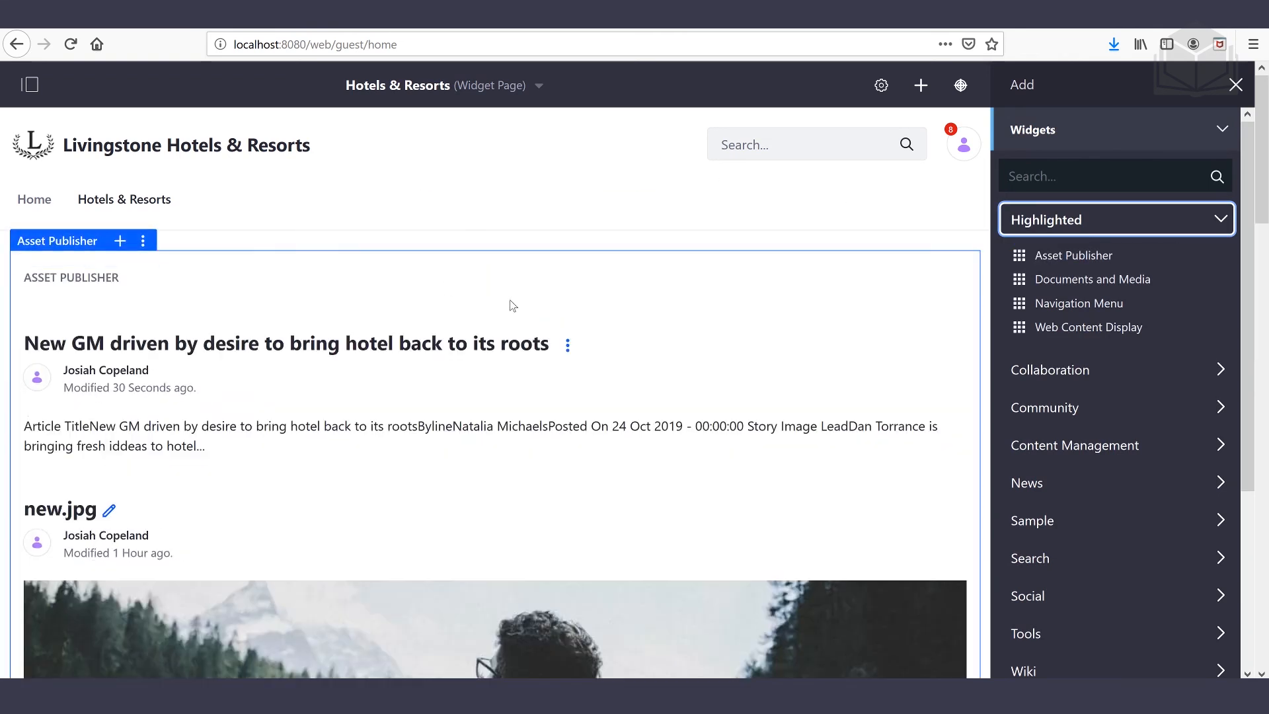
# - Open the New GM article from the Asset Publisher and examine its heading, image and text on the display page
pyautogui.click(337, 347)
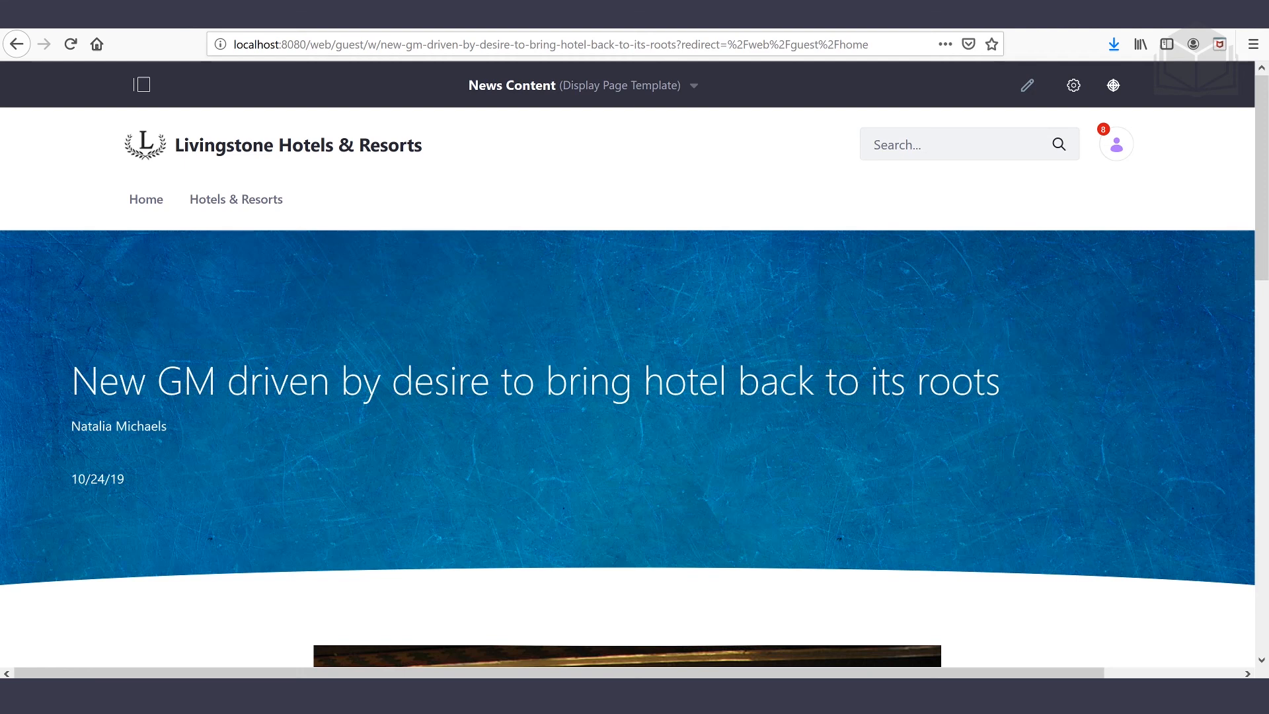
pyautogui.scroll(-2, 196, 402)
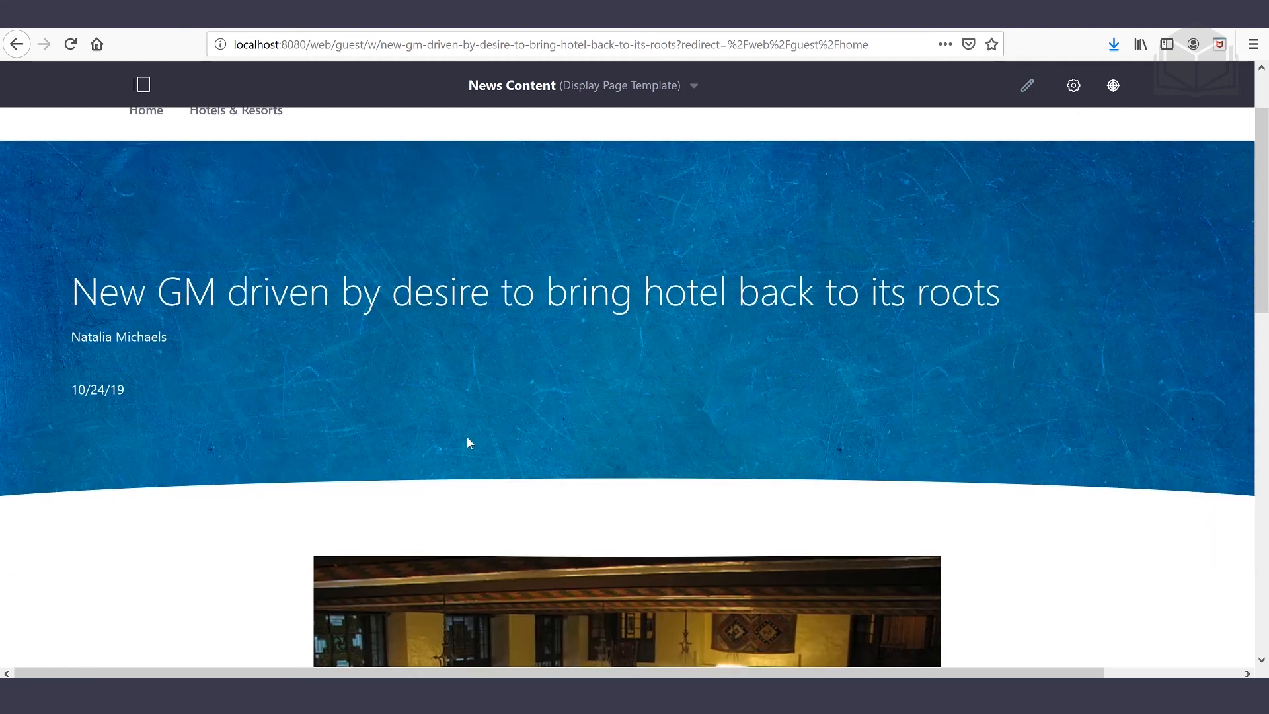
pyautogui.scroll(-10, 446, 443)
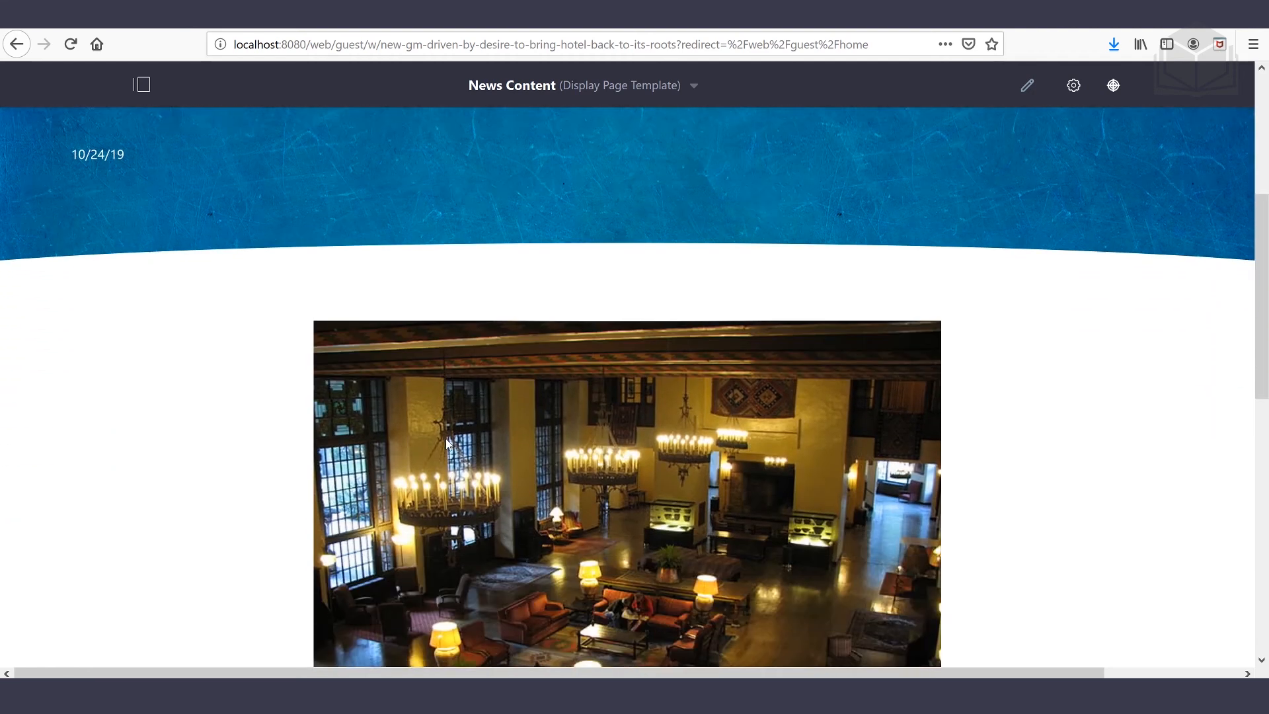
pyautogui.scroll(-10, 446, 440)
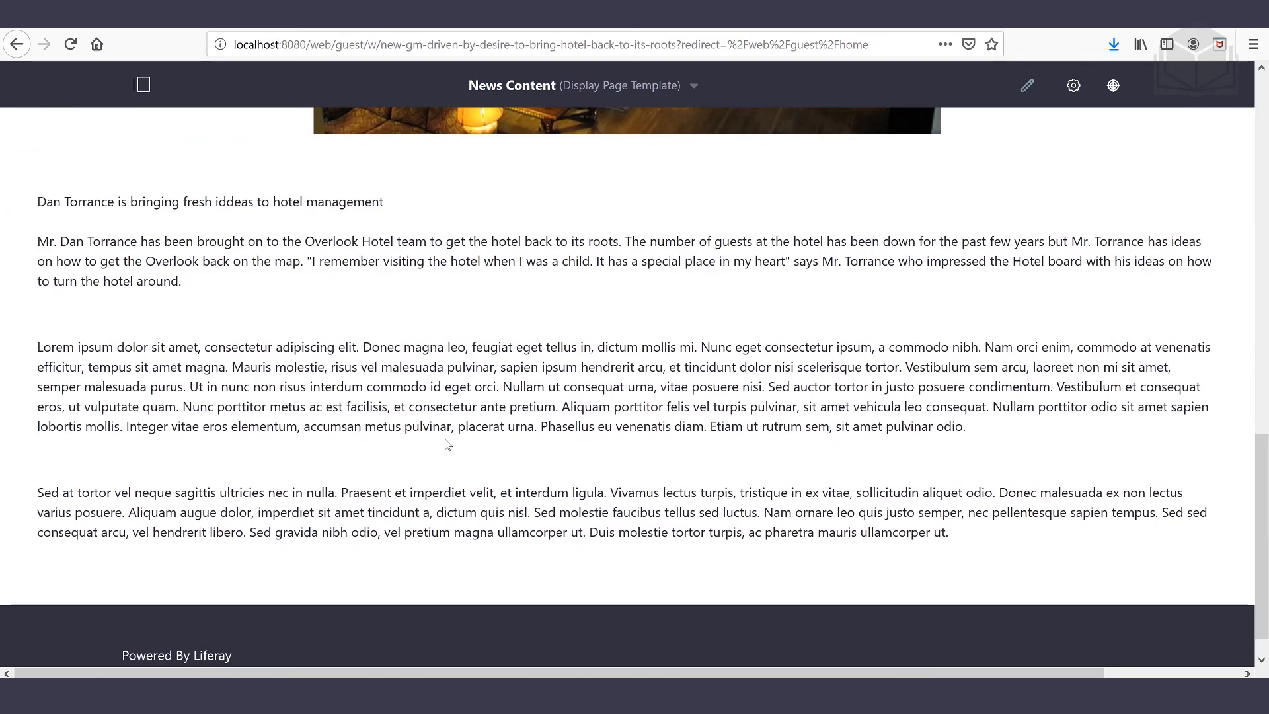
pyautogui.scroll(20, 446, 443)
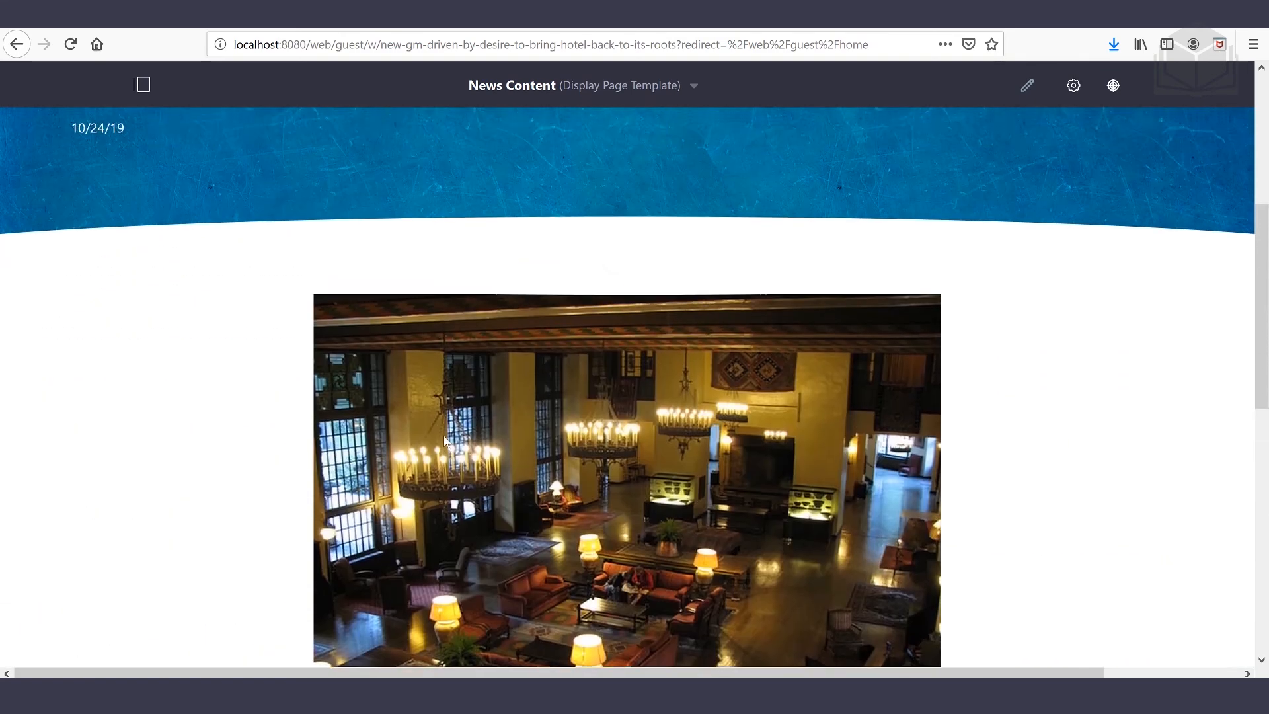